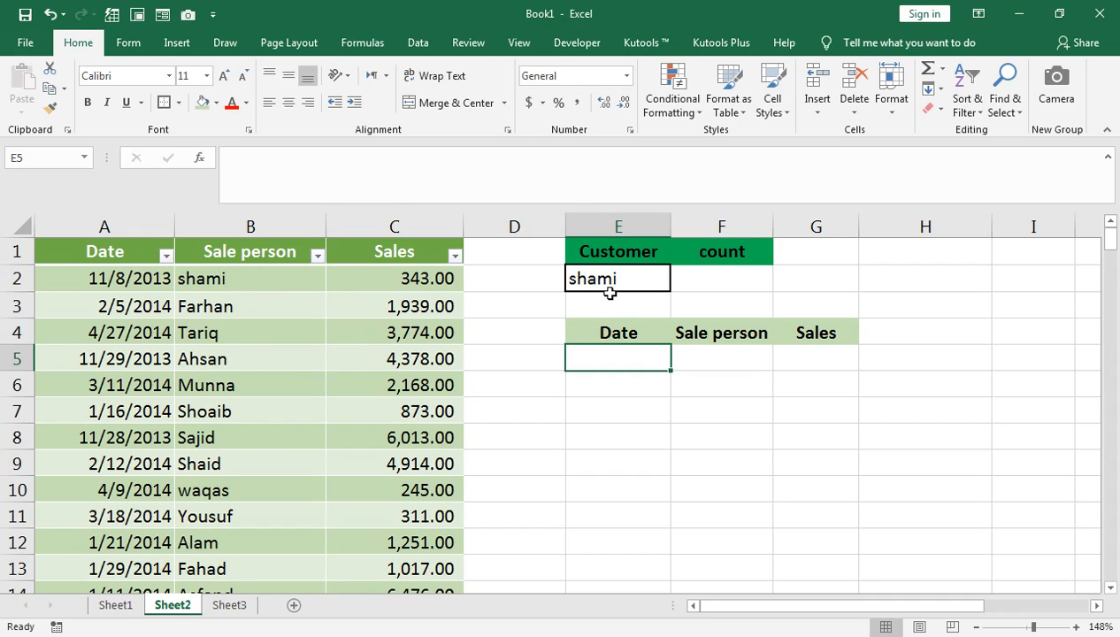
Examine the choices in the customer drop-down in E2, the count cell F2 and the empty result area E5:G12.
click(643, 274)
click(675, 289)
click(651, 277)
click(677, 287)
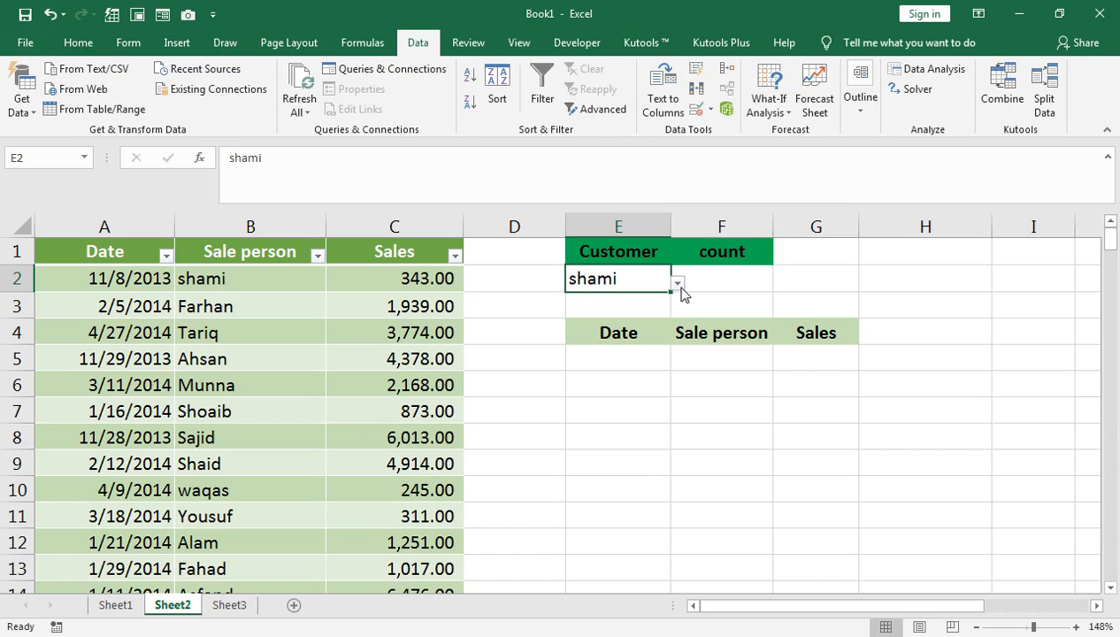
click(679, 283)
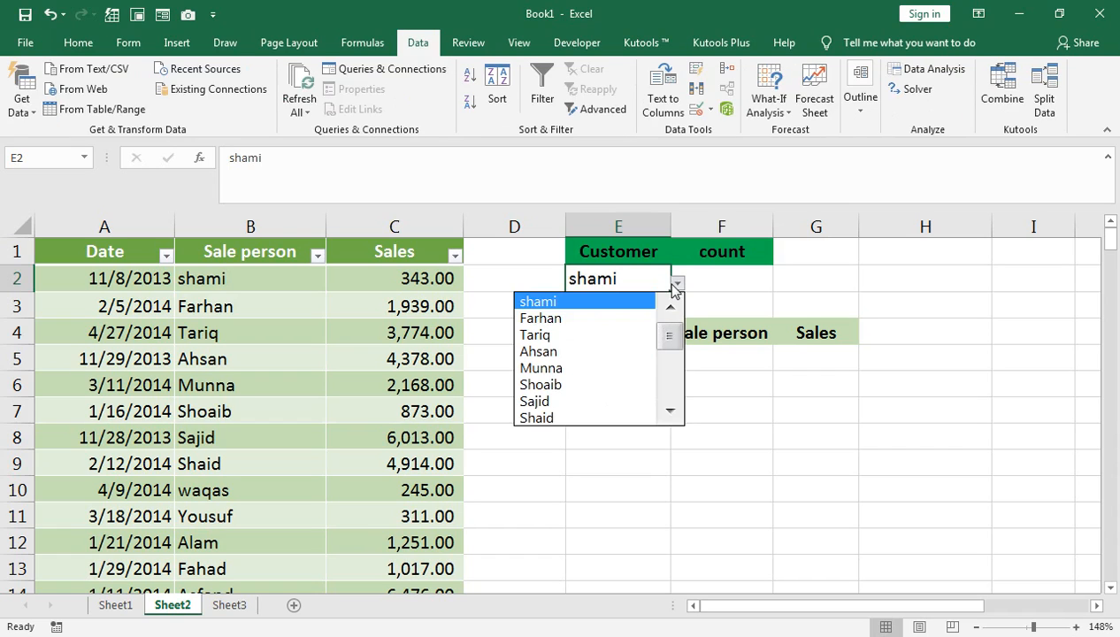
click(672, 284)
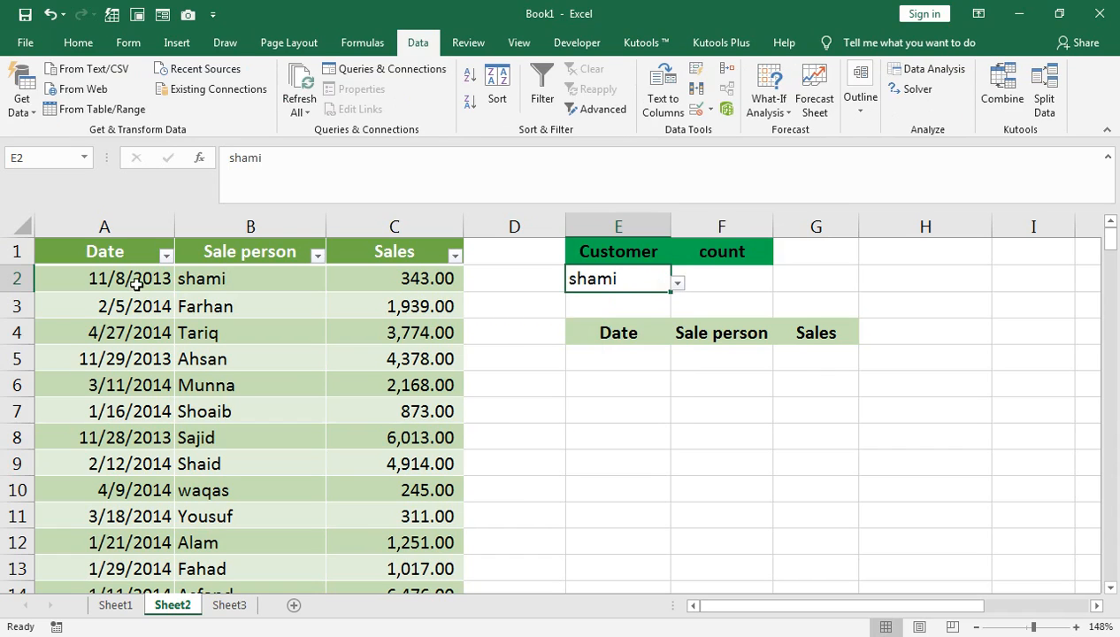
drag(605, 355, 818, 542)
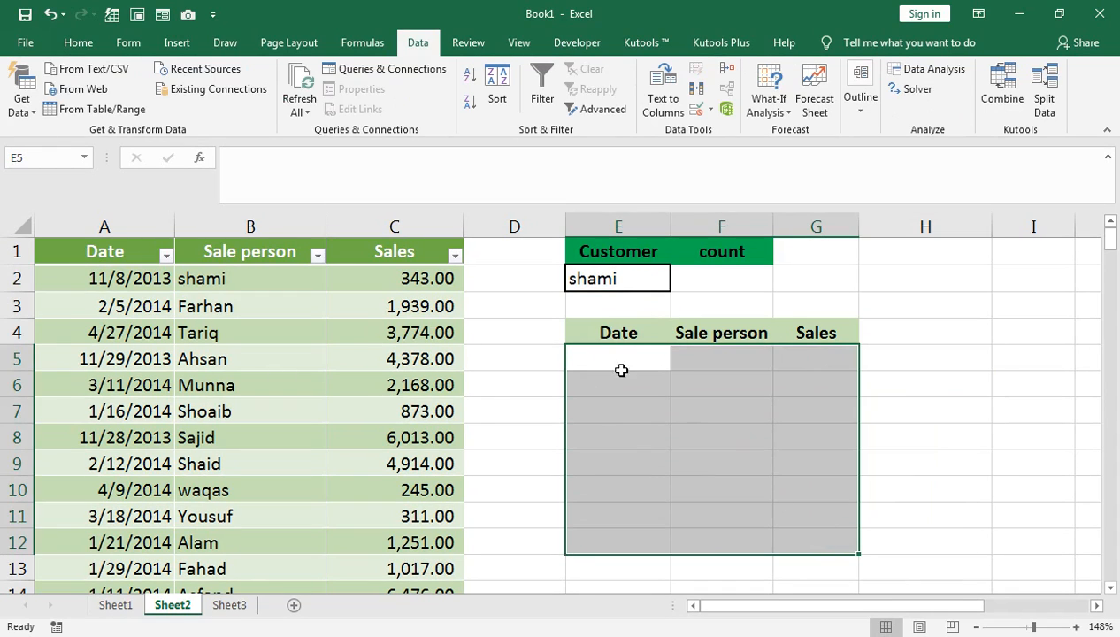
click(695, 279)
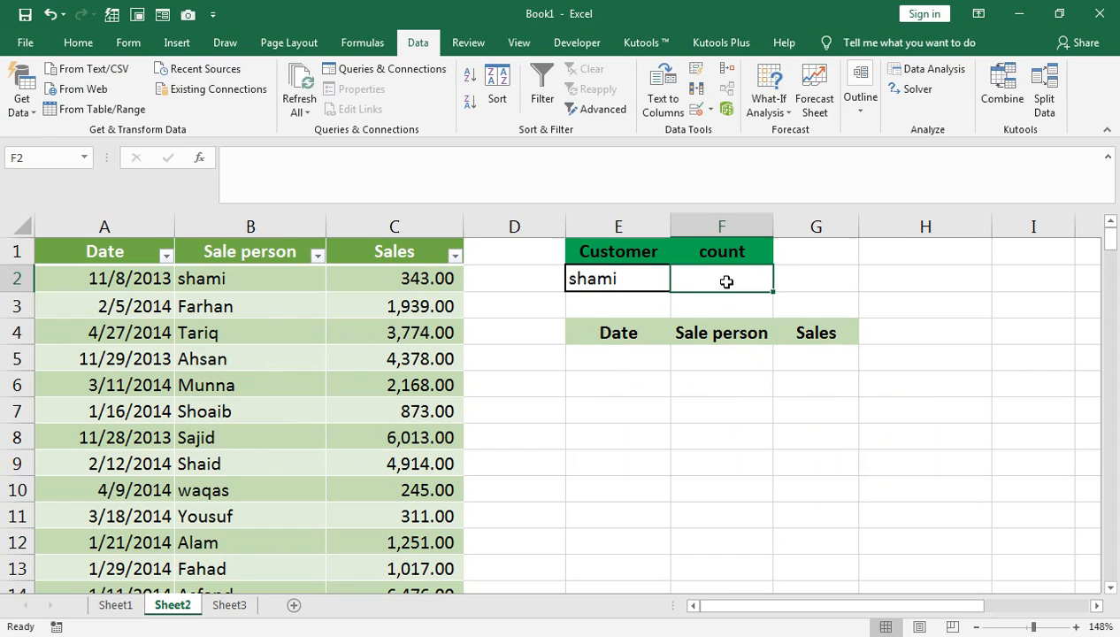
click(653, 285)
click(677, 285)
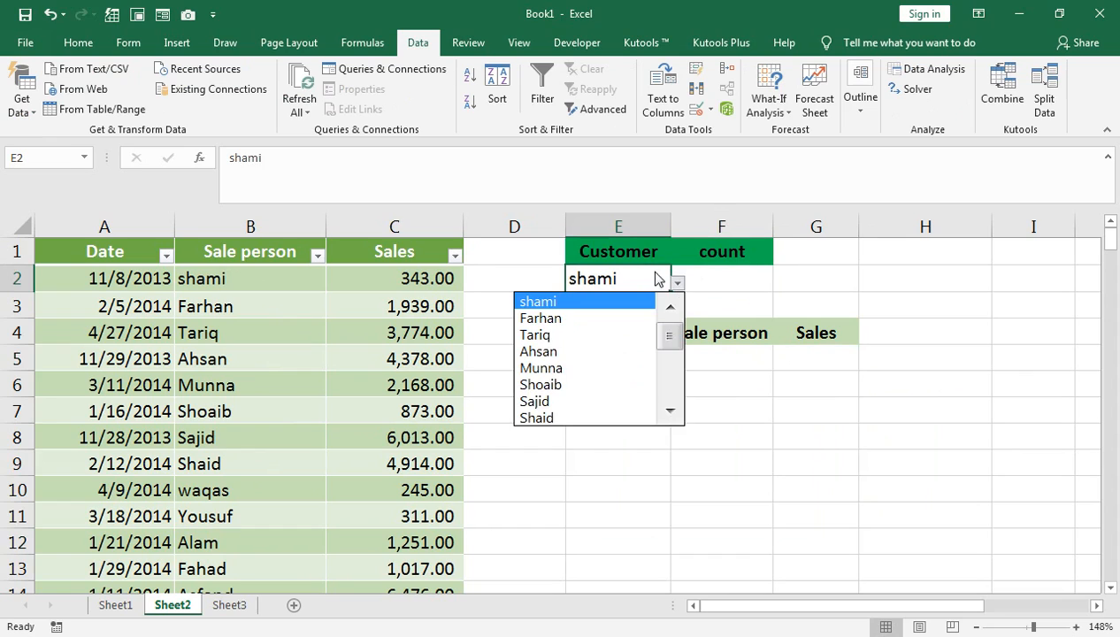
click(657, 273)
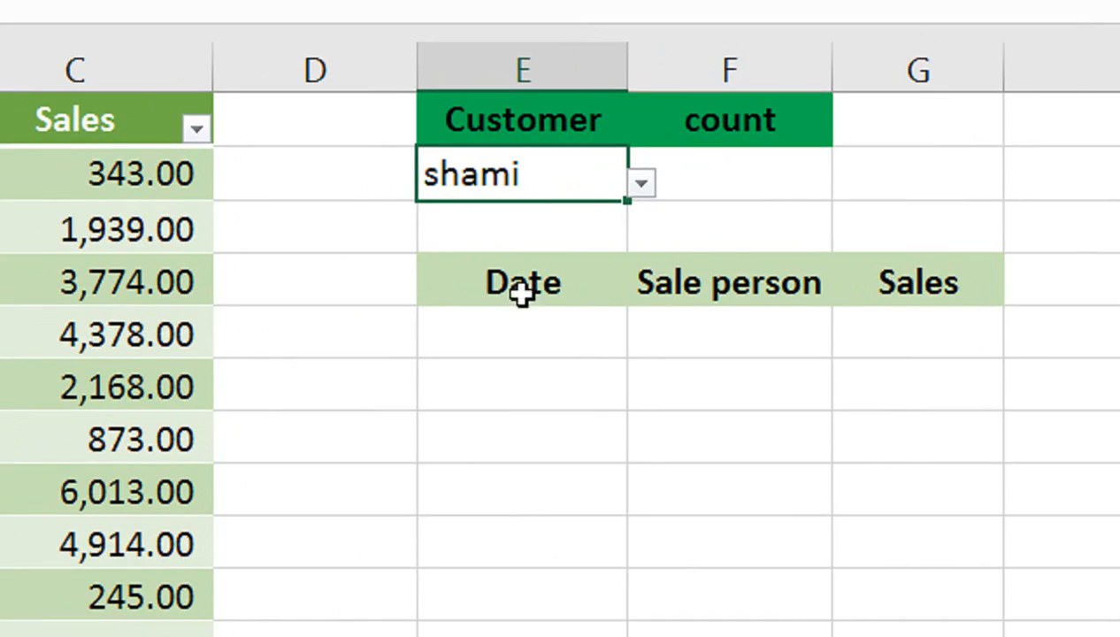
Start a formula in E5, the first cell under the result Date header, with ROWS nested inside IF.
click(577, 326)
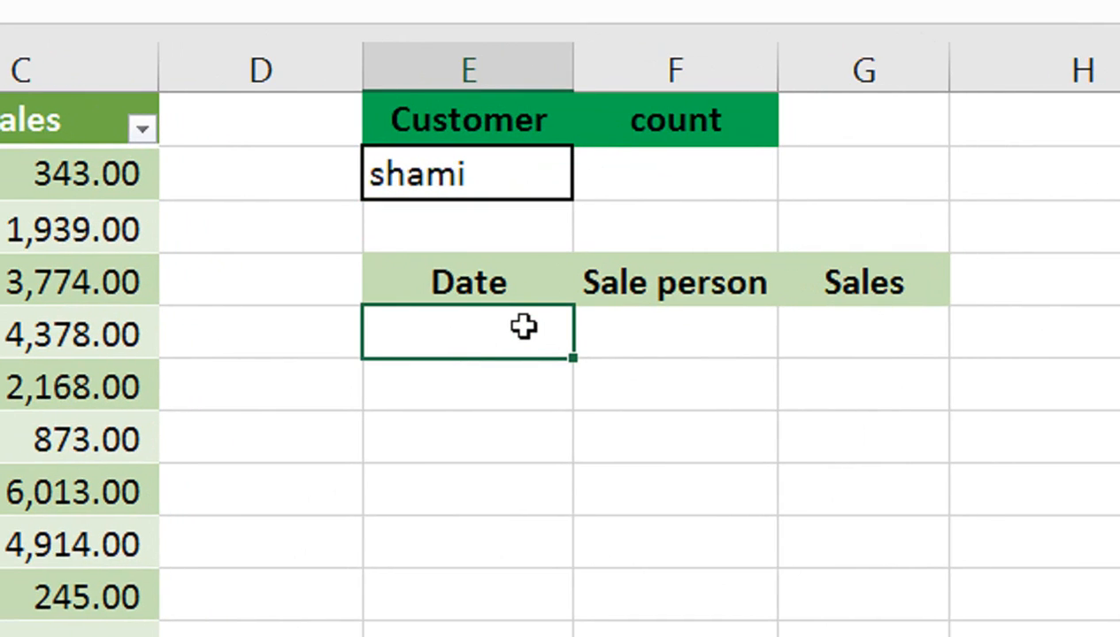
text(=if)
key(Tab)
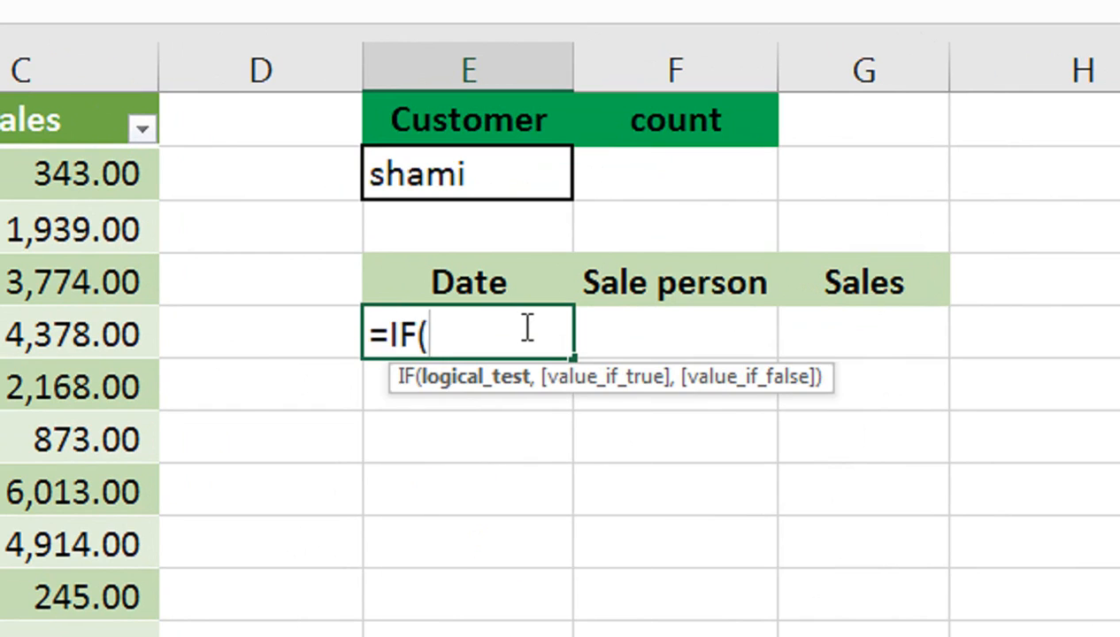
text(row)
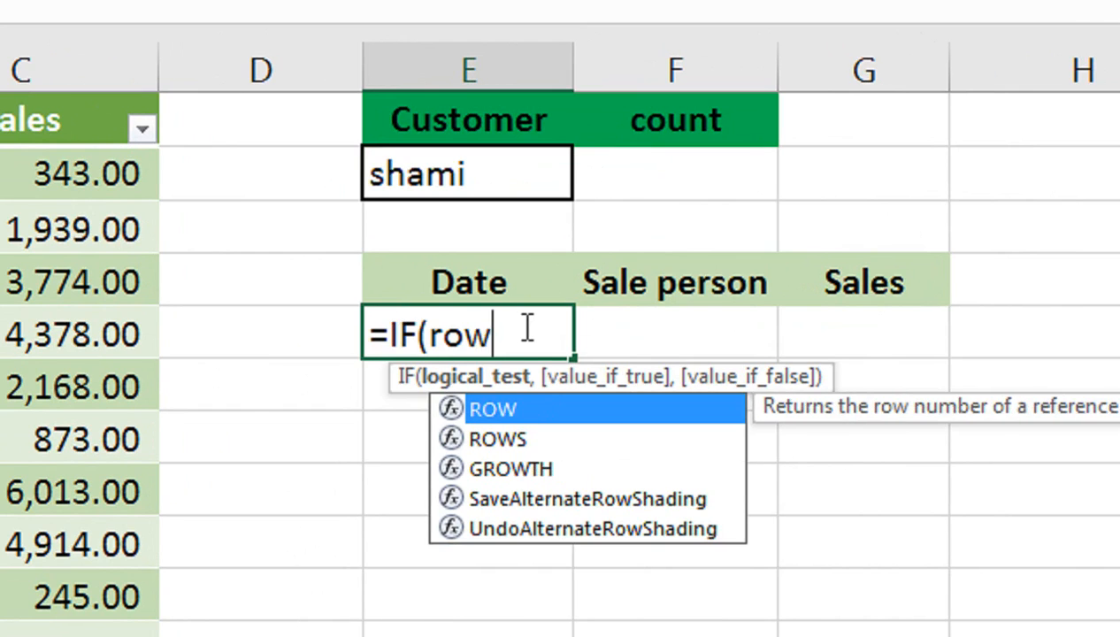
key(Down)
key(Tab)
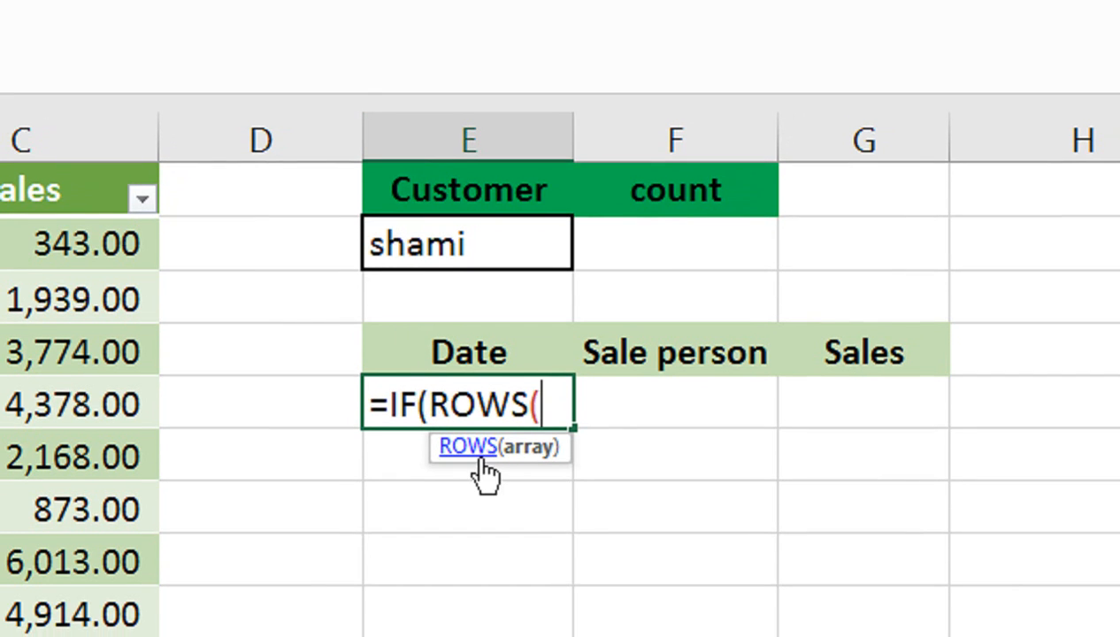
Give the ROWS function the expanding range E$5:E5 and close it.
text(e5)
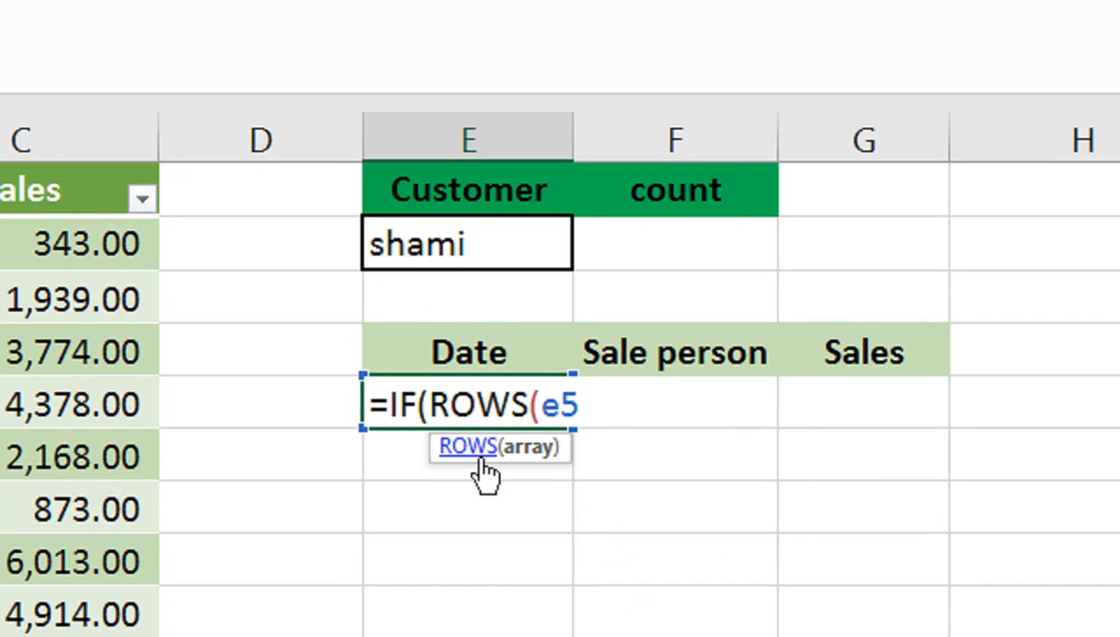
key(BackSpace)
key(BackSpace)
text(E)
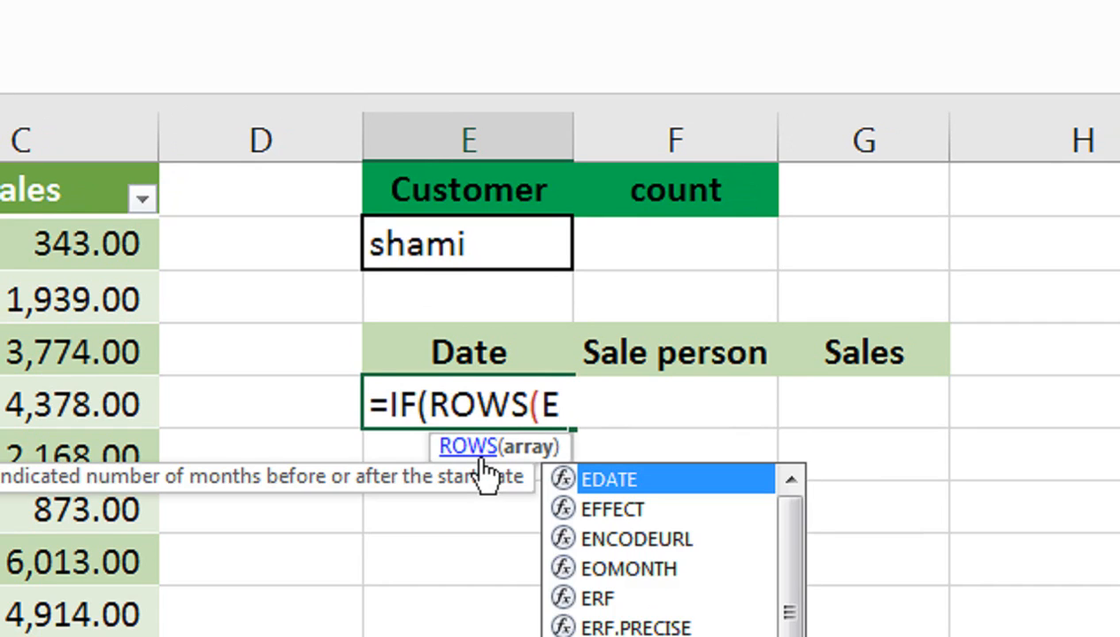
text($)
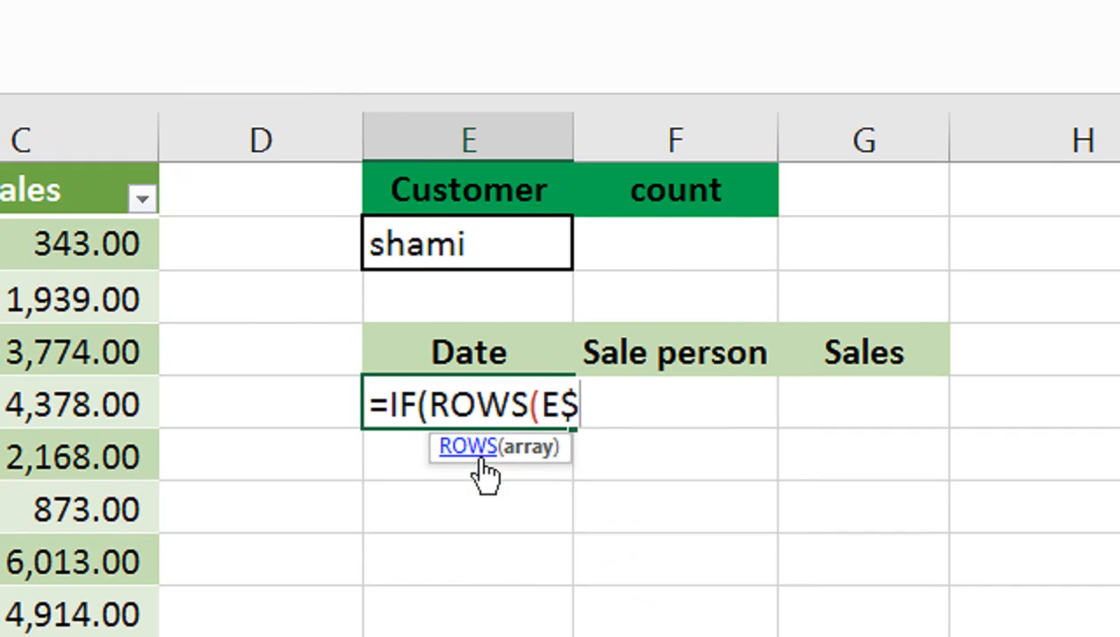
text(5:E5))
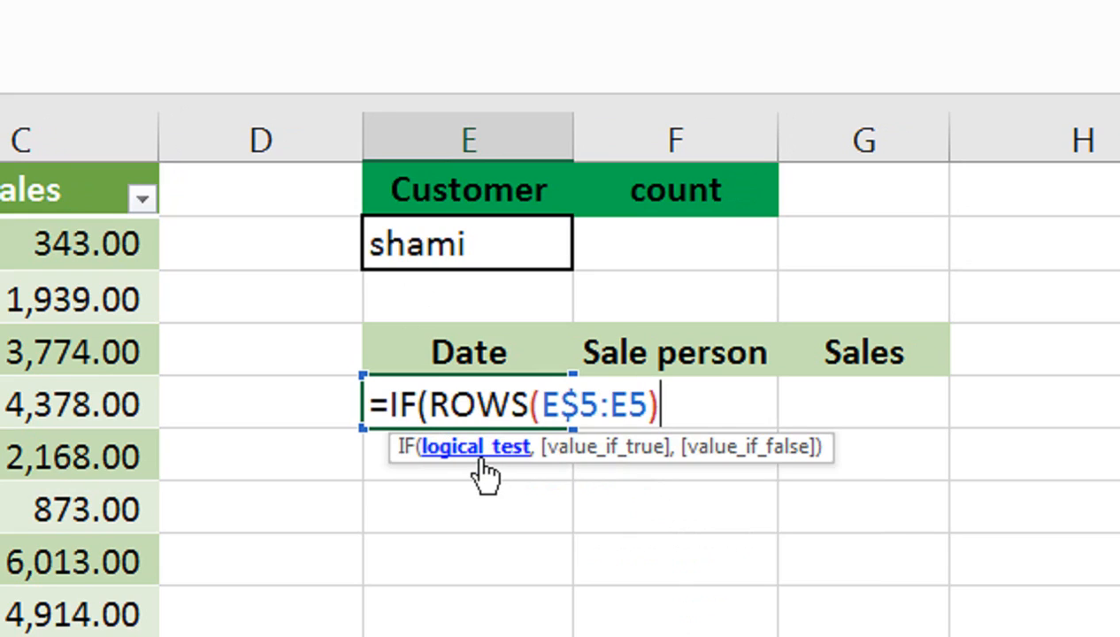
text(>)
Complete the IF test as greater than the absolute count cell $F$2 and return empty text "" when true.
click(653, 242)
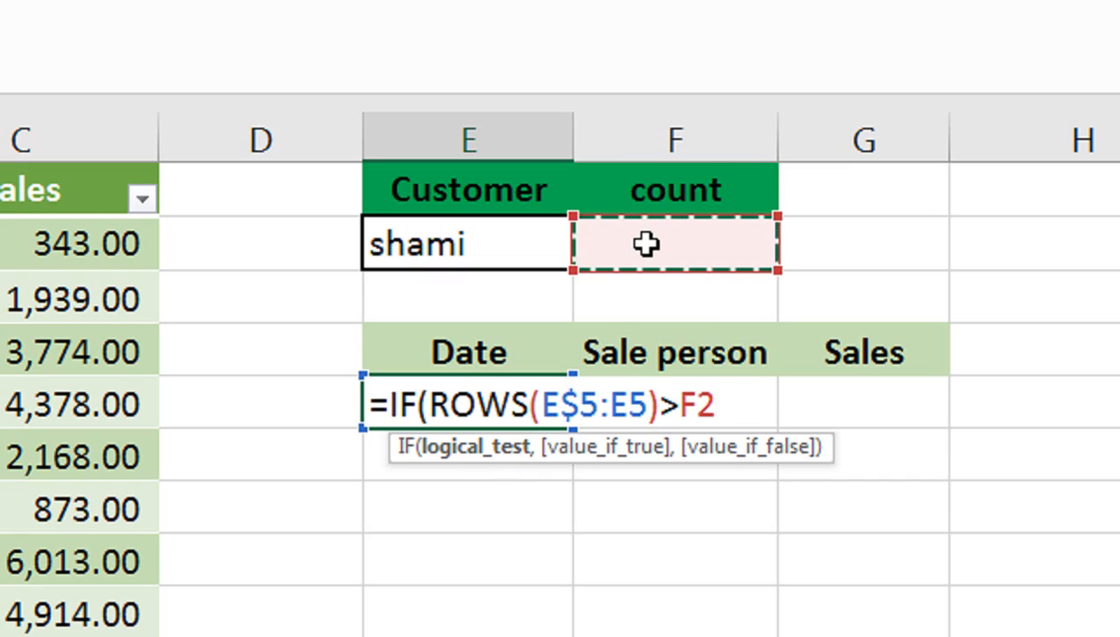
key(F4)
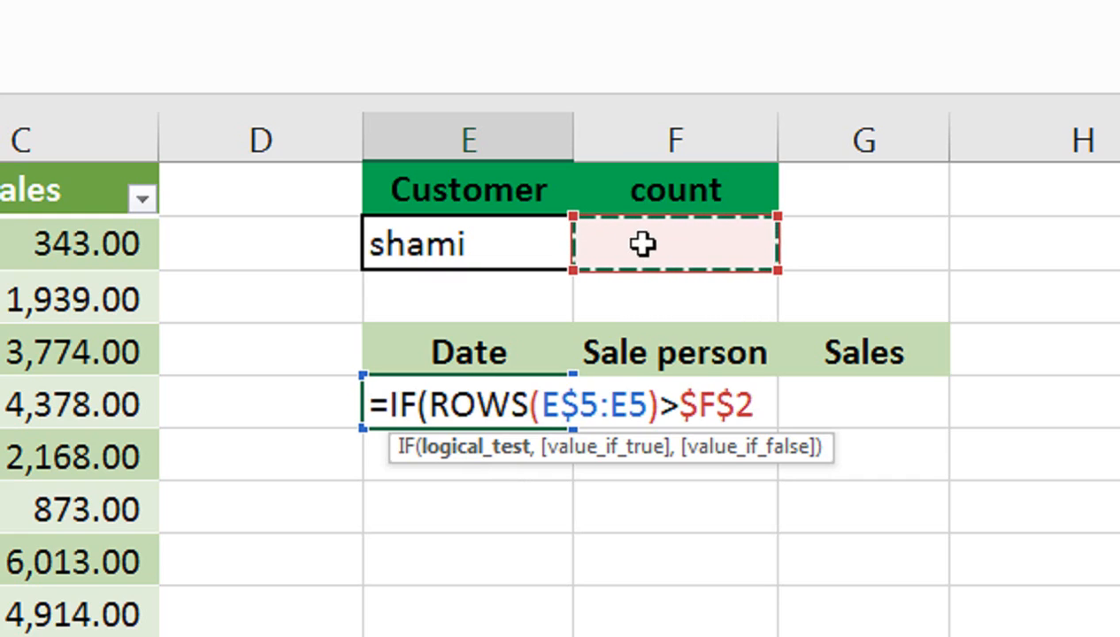
text(,)
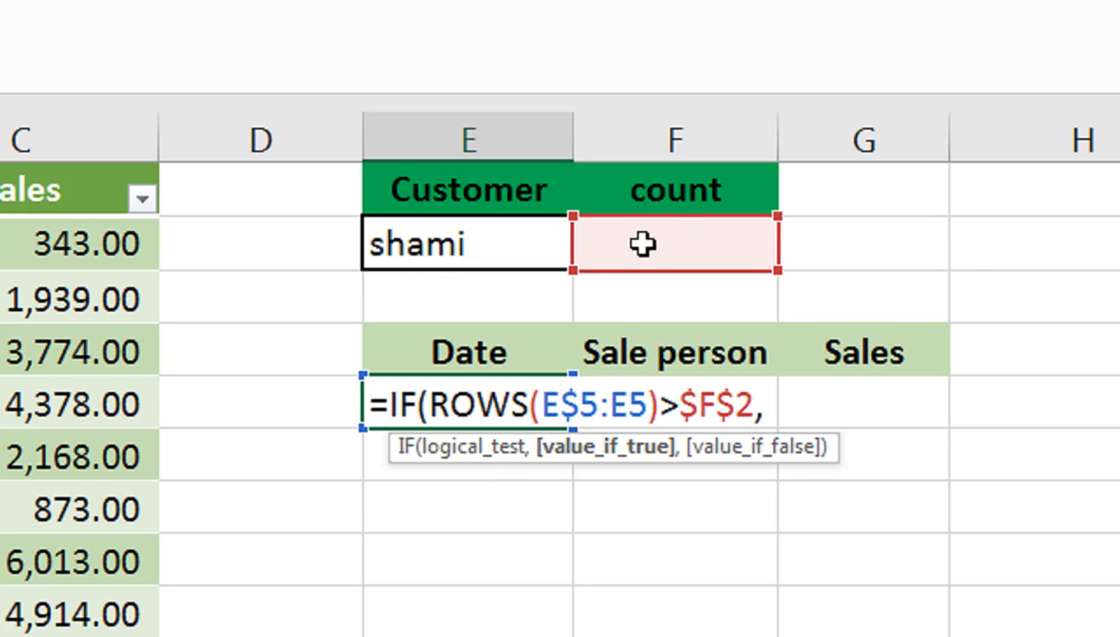
text("")
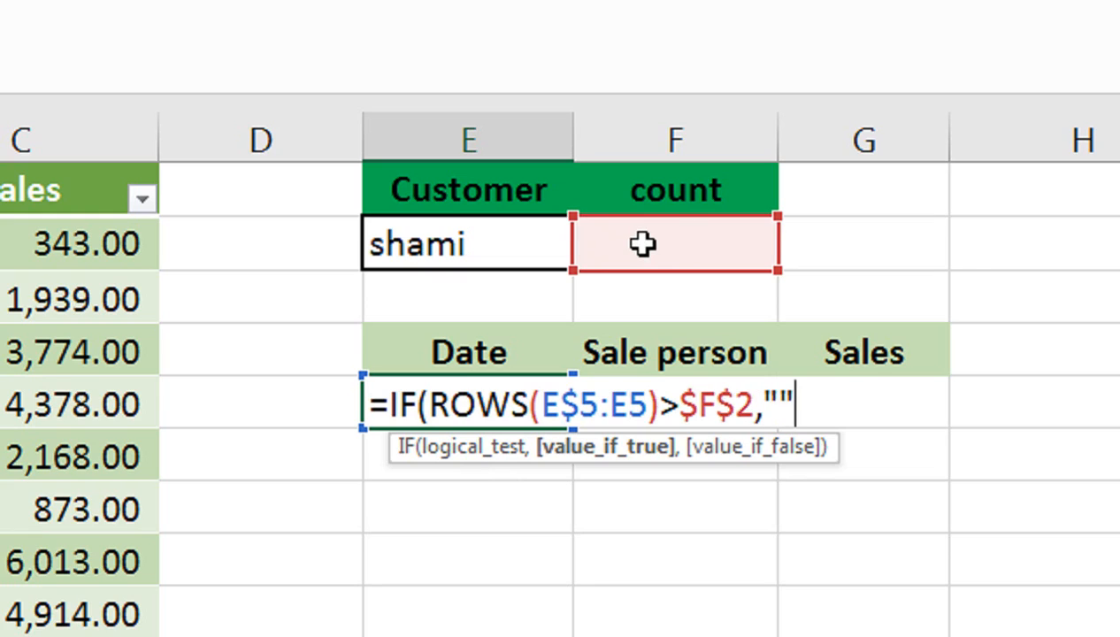
text(,)
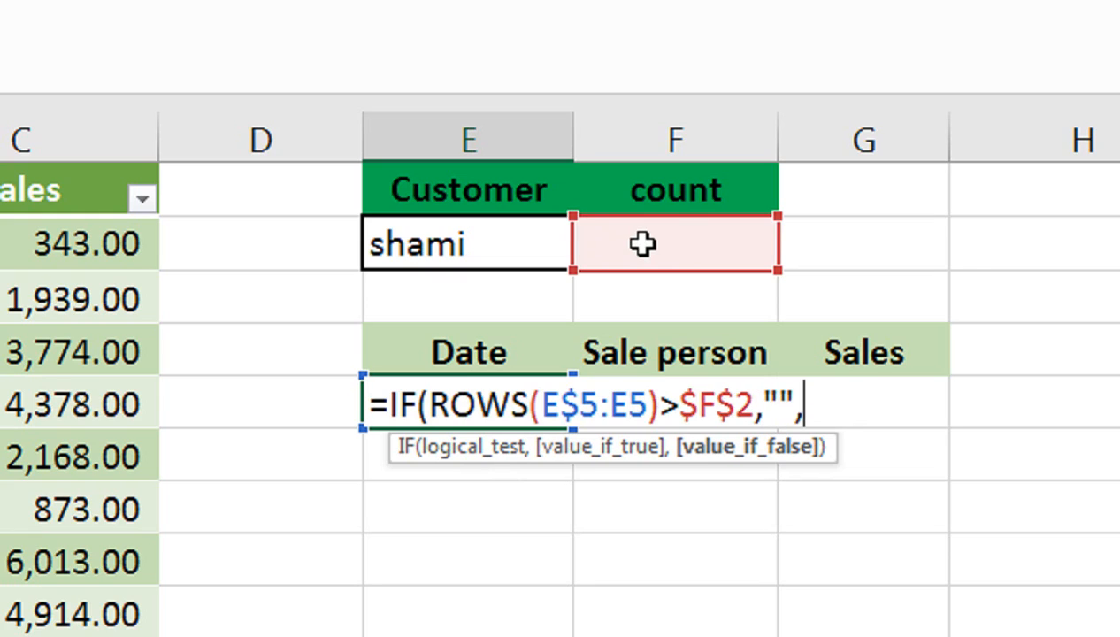
text(IN)
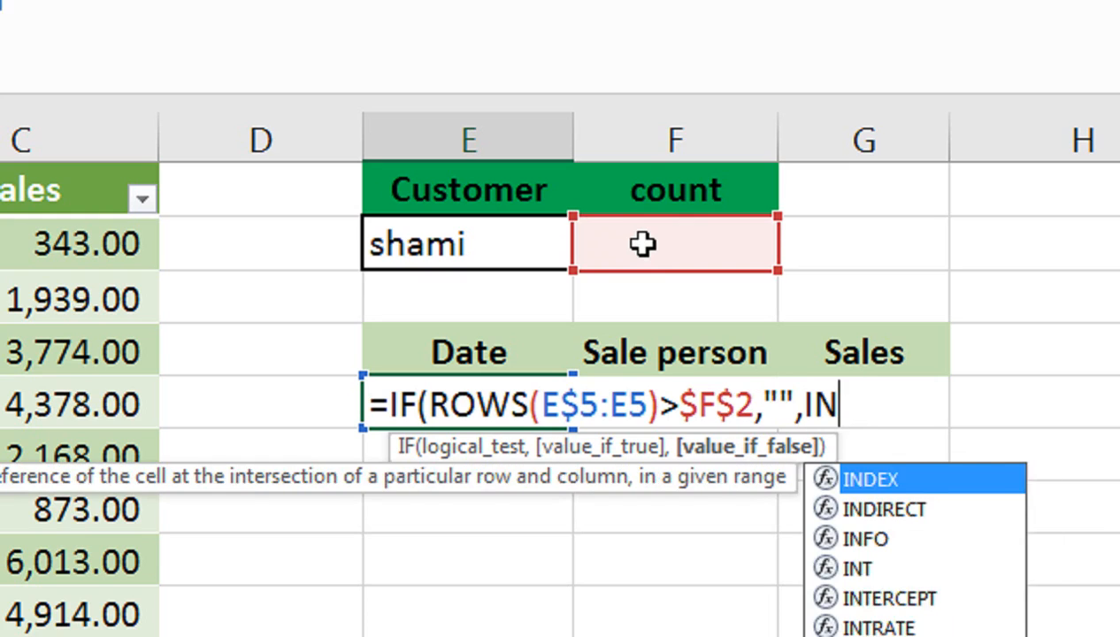
Use INDEX as the IF's false value, with the table's whole Date column, Table1[Date], as its array.
key(Tab)
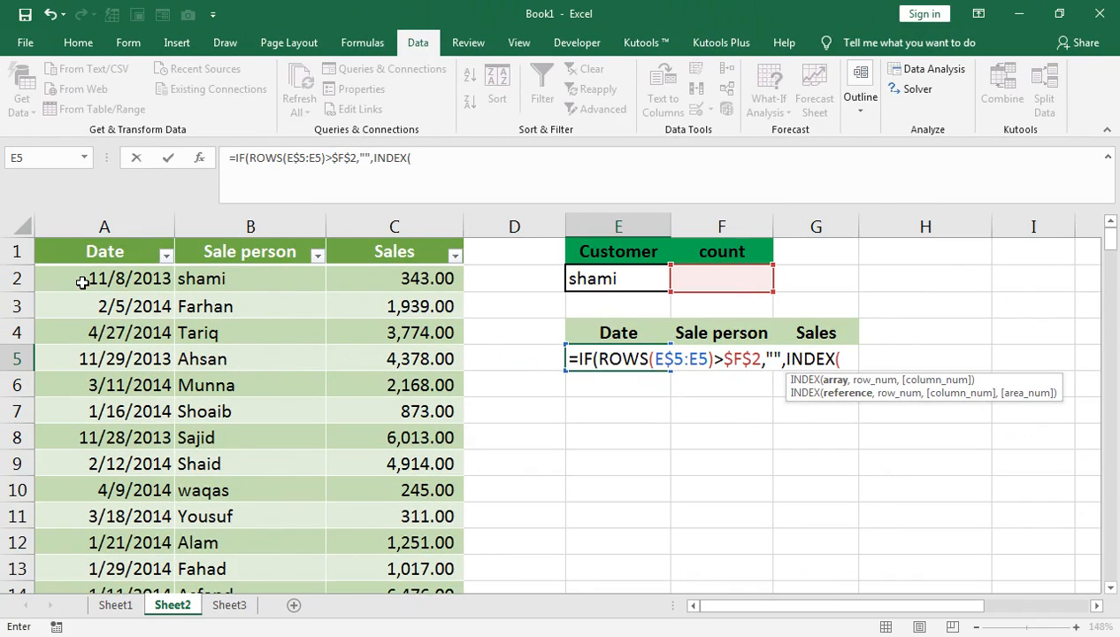
click(86, 278)
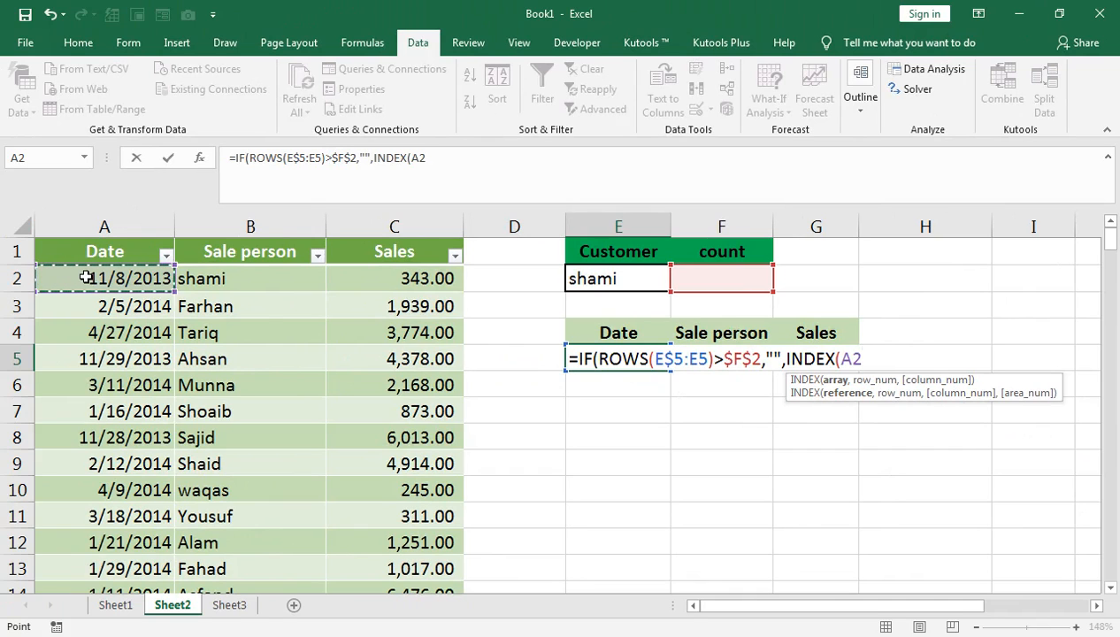
key(ctrl+shift+Down)
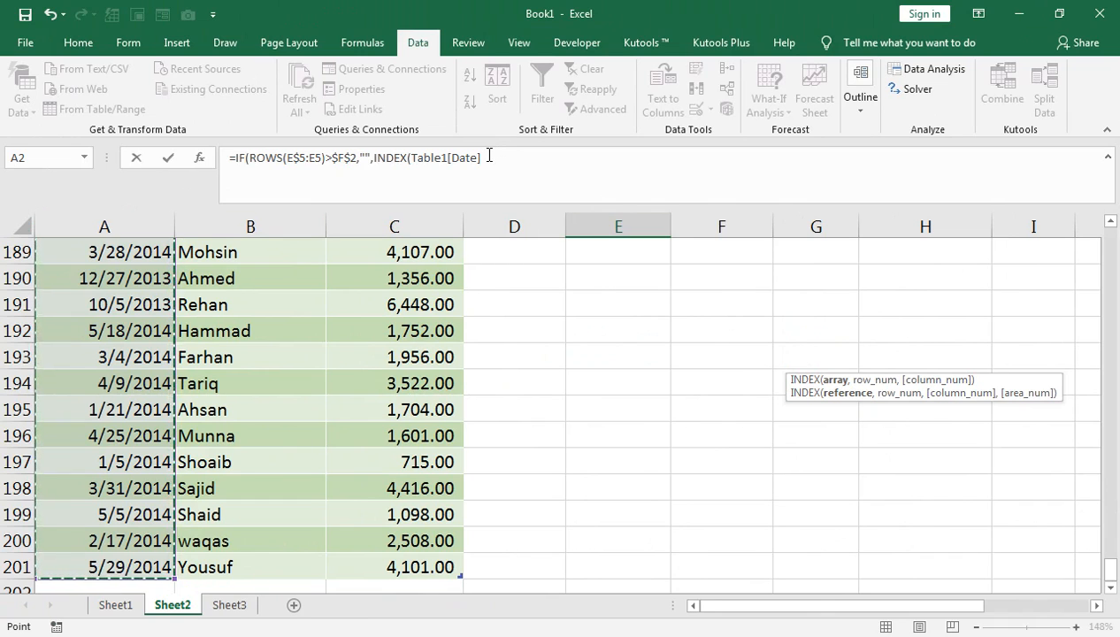
text(,)
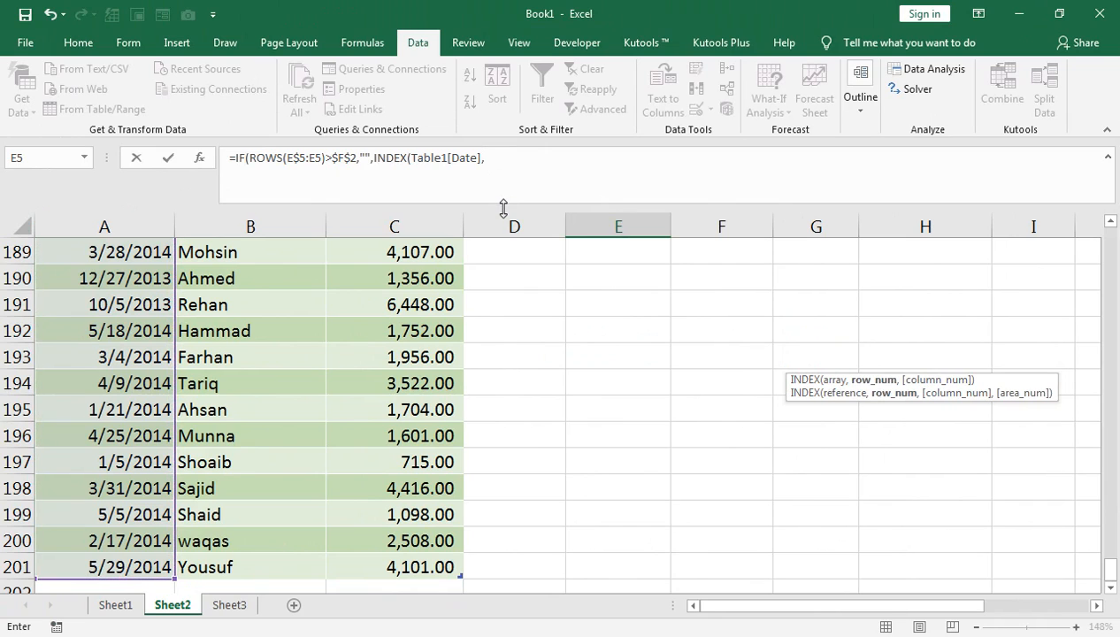
text(AGR)
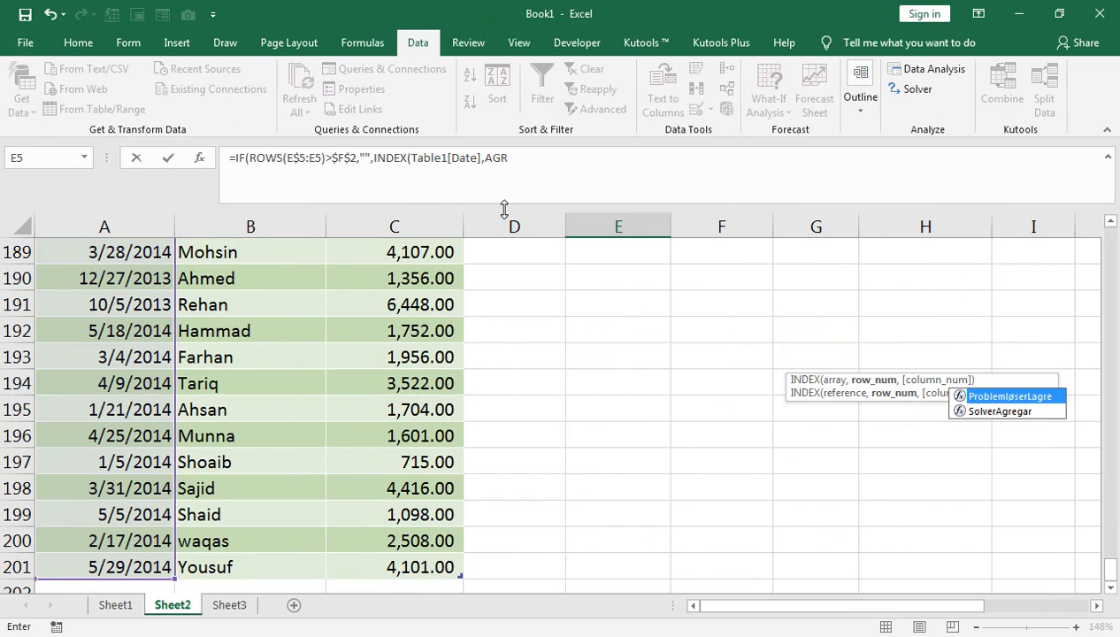
Nest AGGREGATE as the INDEX row number and set its function number to 15.
key(BackSpace)
text(G)
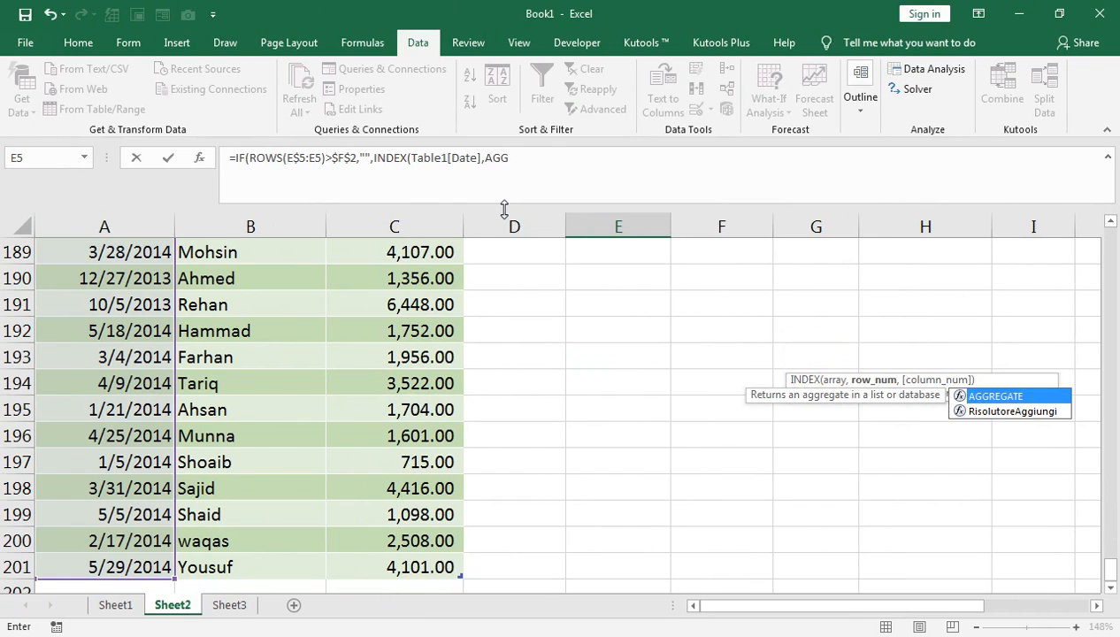
key(Tab)
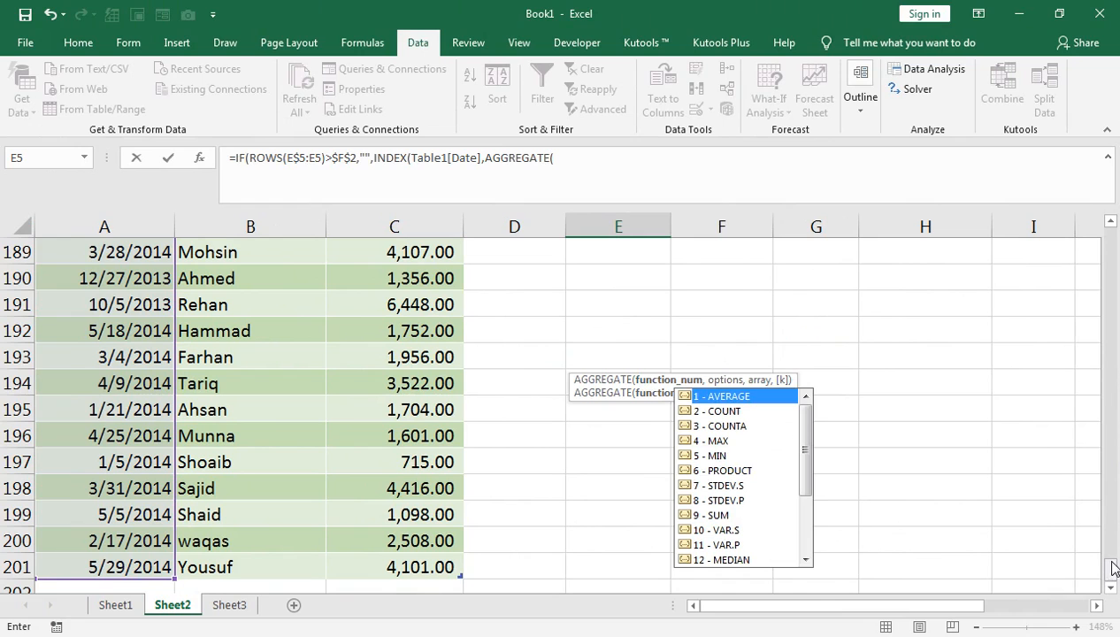
drag(1111, 567, 1114, 221)
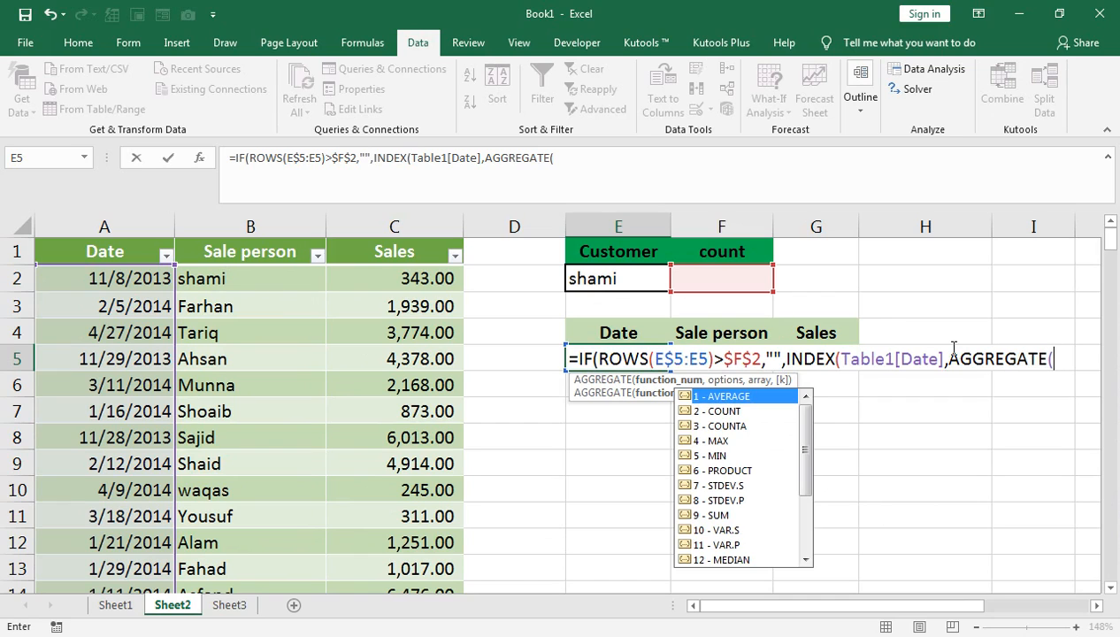
key(Down)
key(Down)
key(Down)
key(Down)
key(Down)
key(Down)
key(Down)
key(Down)
key(Down)
key(Down)
key(Down)
key(Down)
key(Down)
key(Down)
key(Tab)
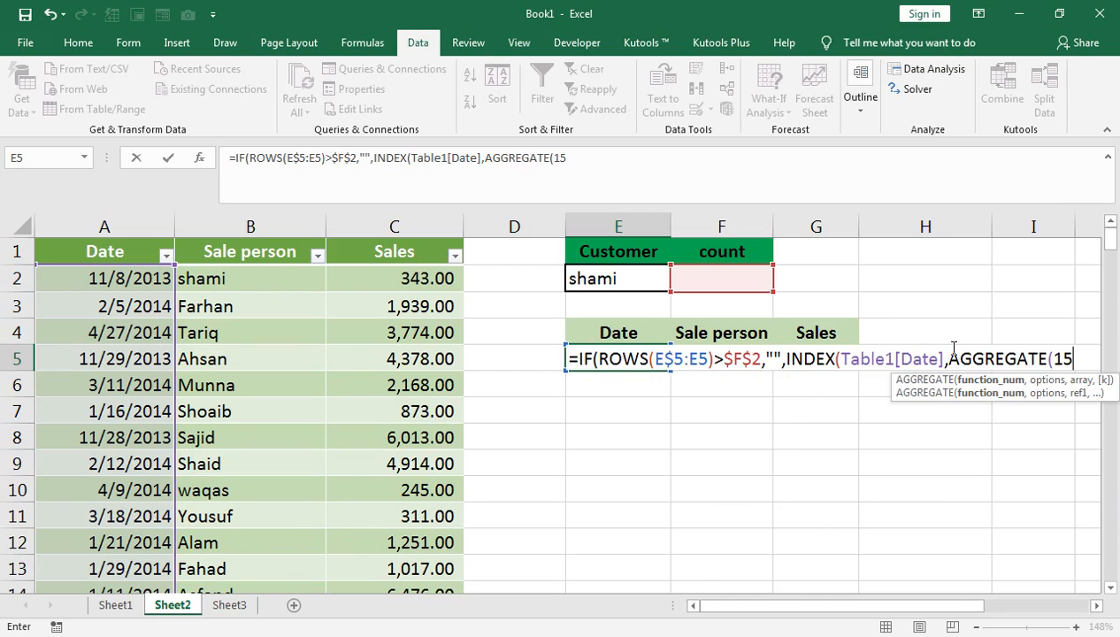
Set the AGGREGATE option to 6 - Ignore error values.
text(,)
key(Down)
key(Down)
key(Down)
key(Down)
key(Down)
key(Down)
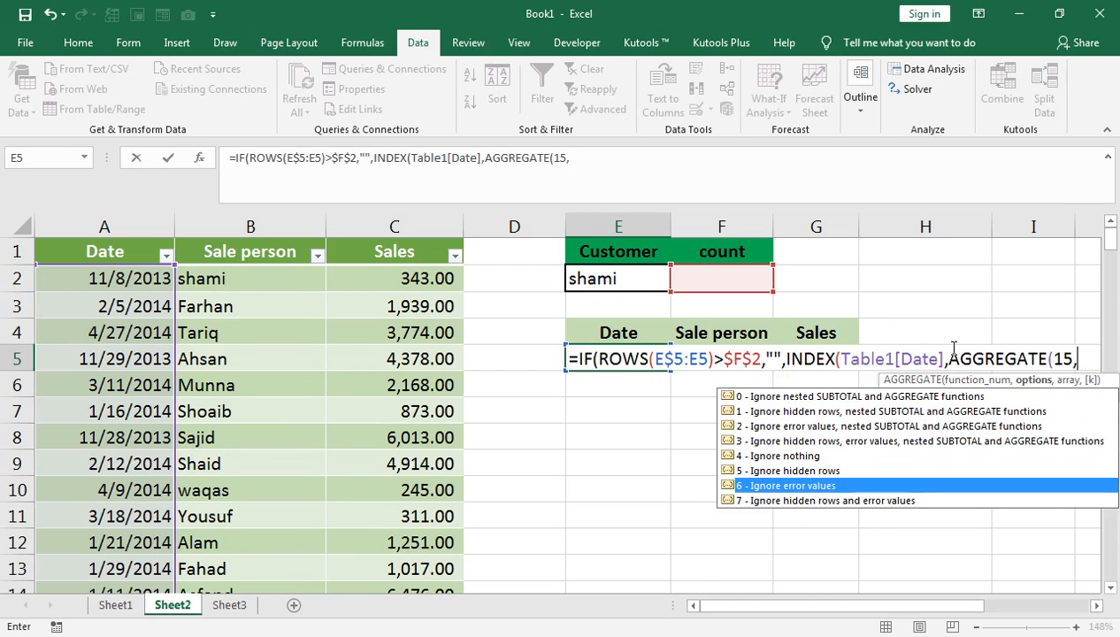
key(Tab)
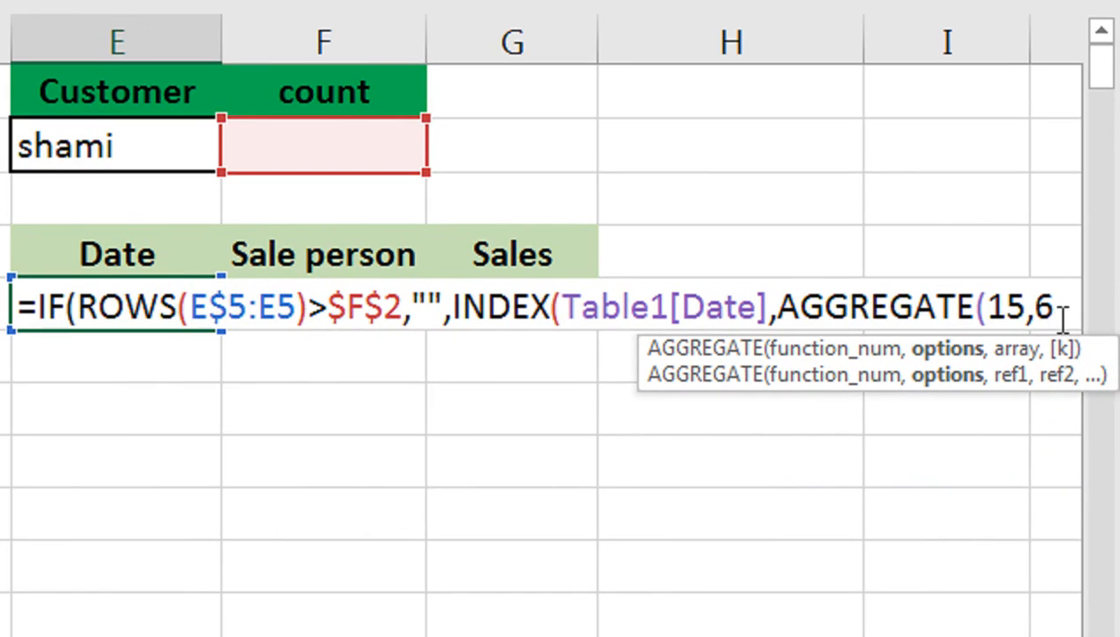
Start the AGGREGATE array on a new formula line with the row numbers of the whole Date column, ROW(Table1[Date]).
text(,()
key(alt+Return)
text(ROW()
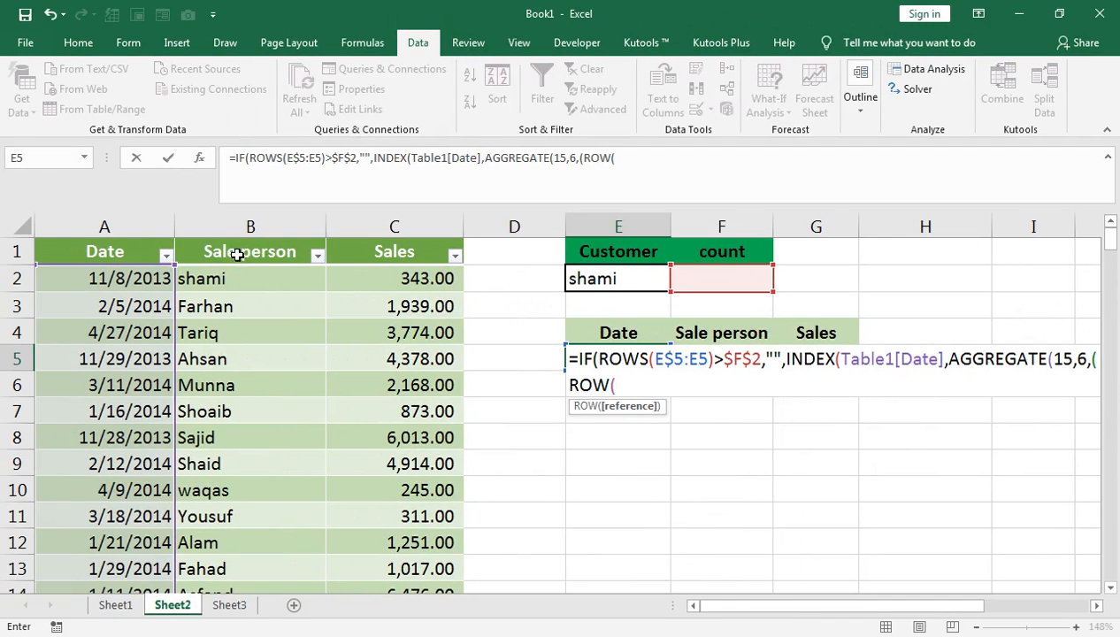
click(140, 285)
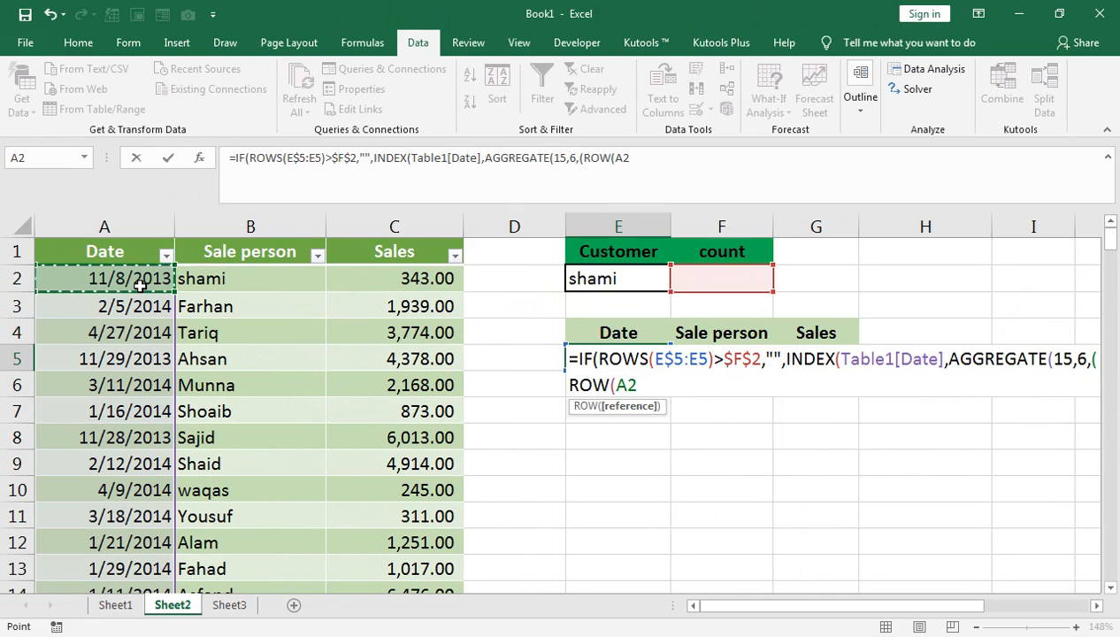
key(ctrl+shift+Down)
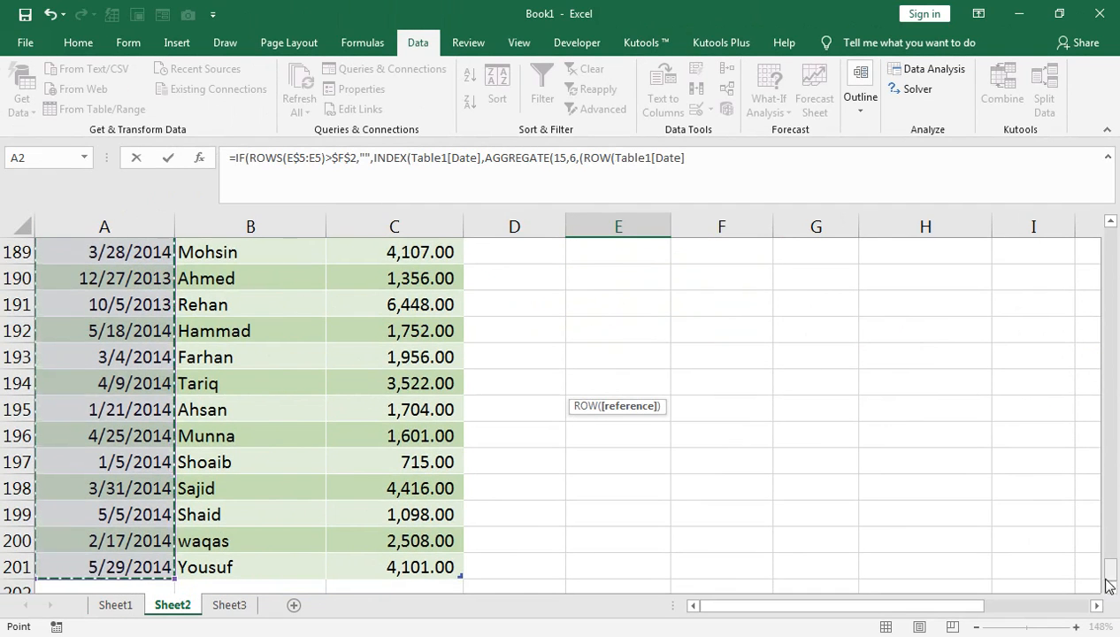
drag(1107, 580, 1113, 225)
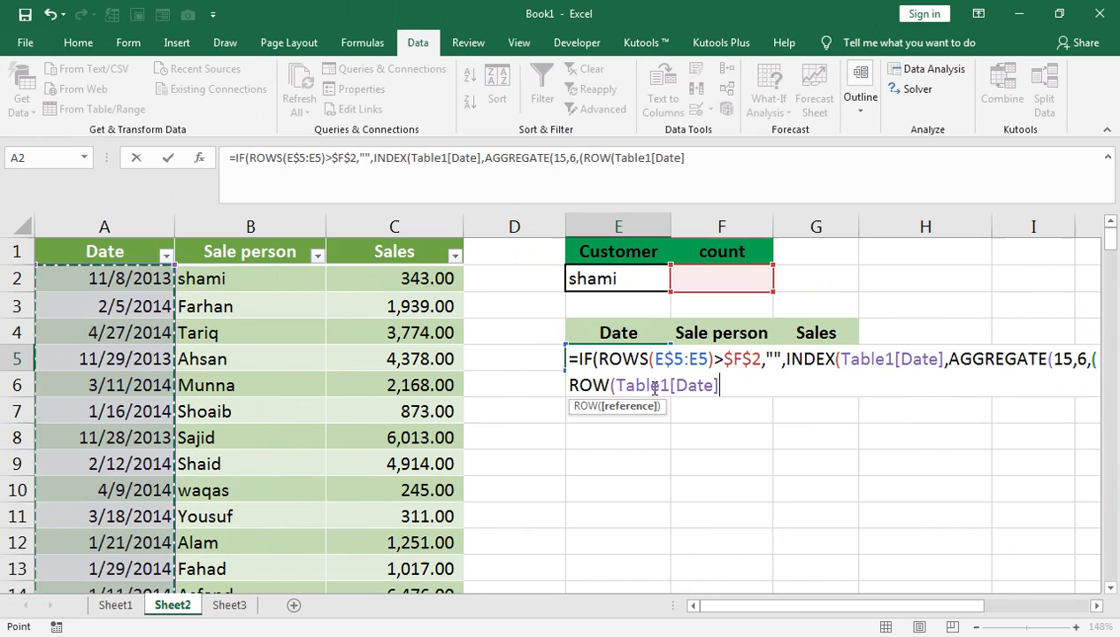
text()-RO)
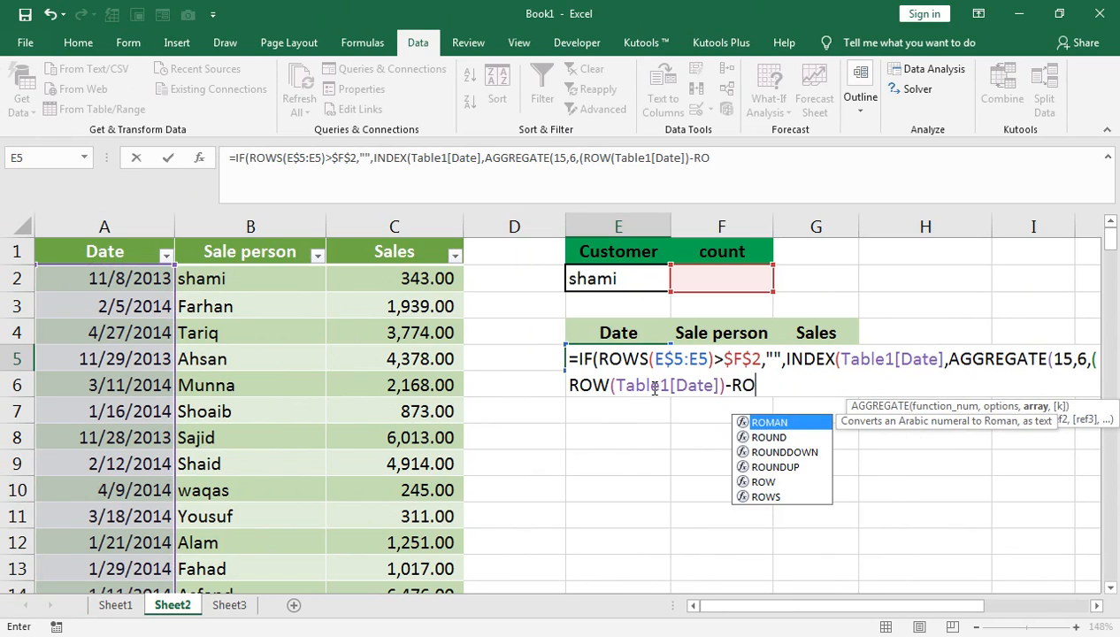
text(W()
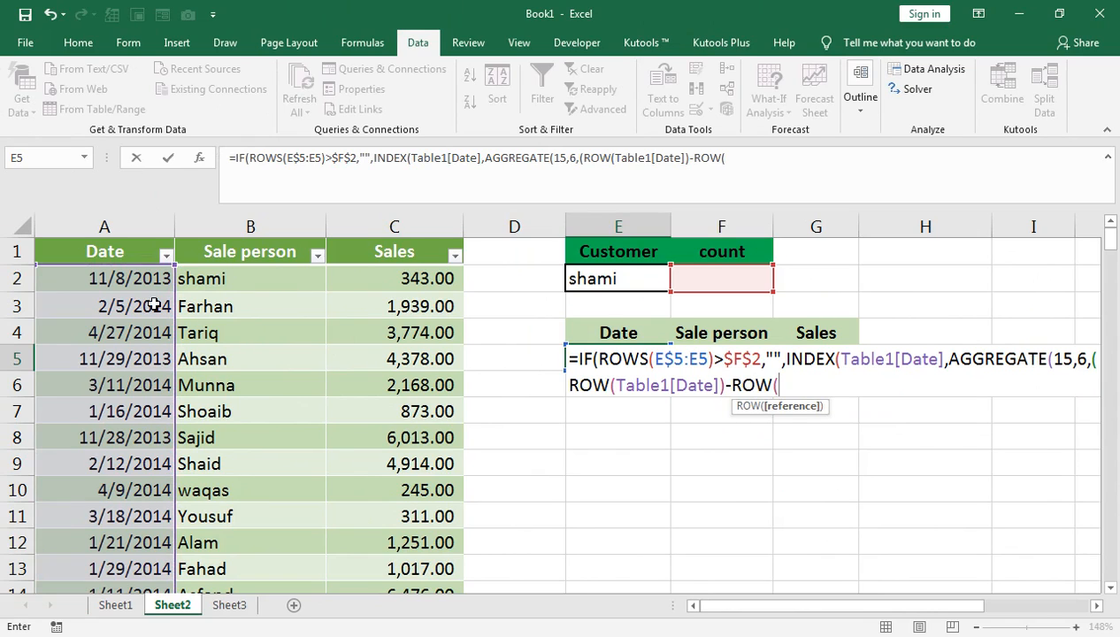
Subtract the row of the absolute first data cell, ROW($A$2), add 1, and close the row-number expression.
click(113, 277)
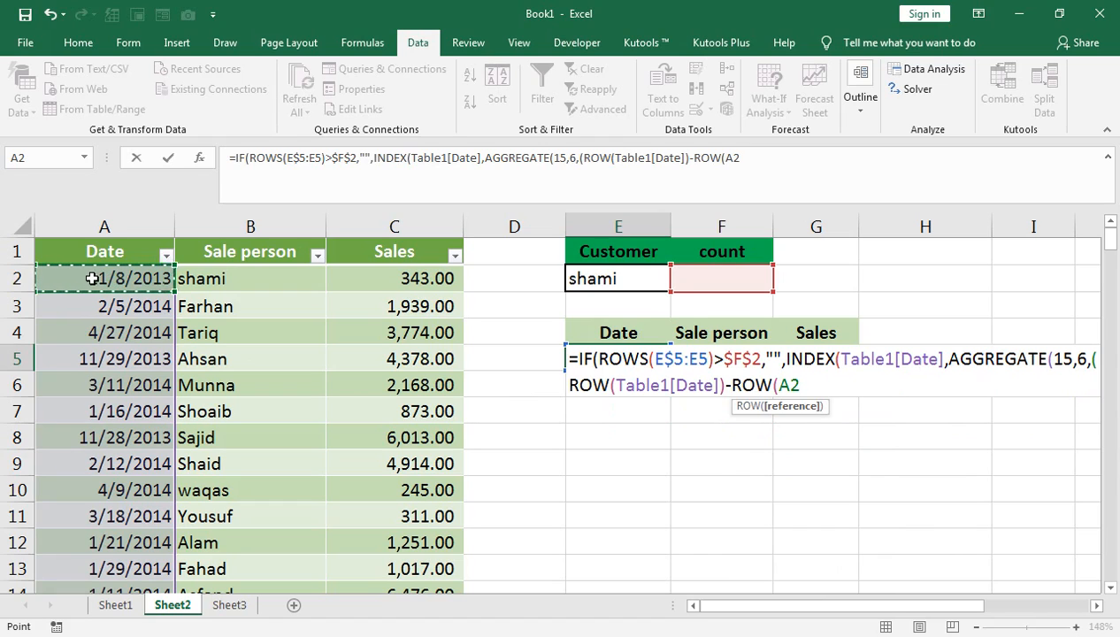
key(F4)
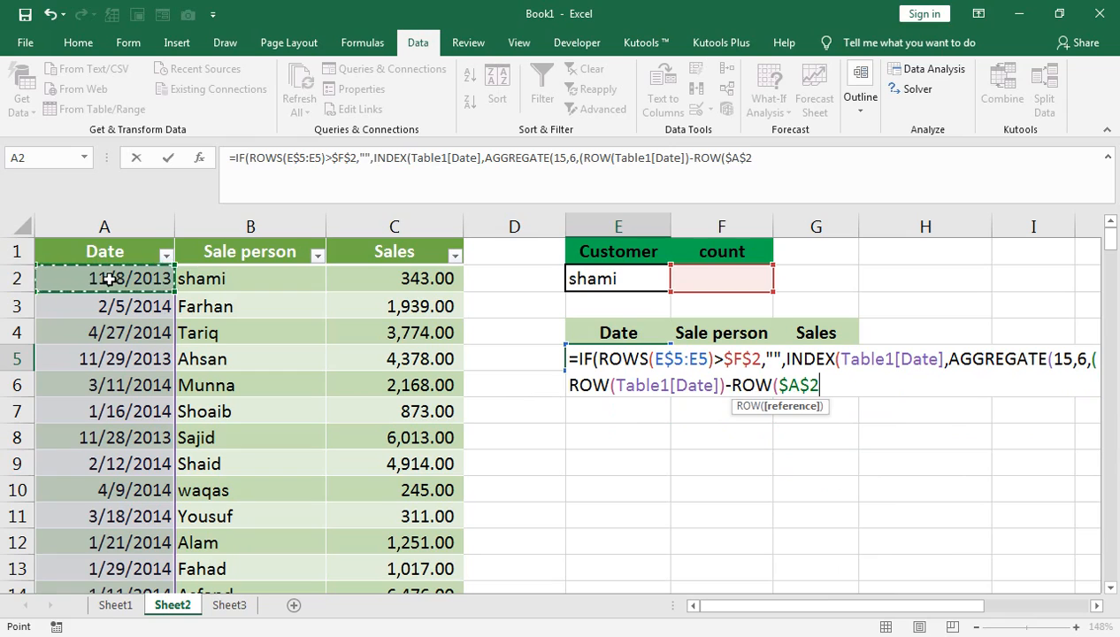
text())
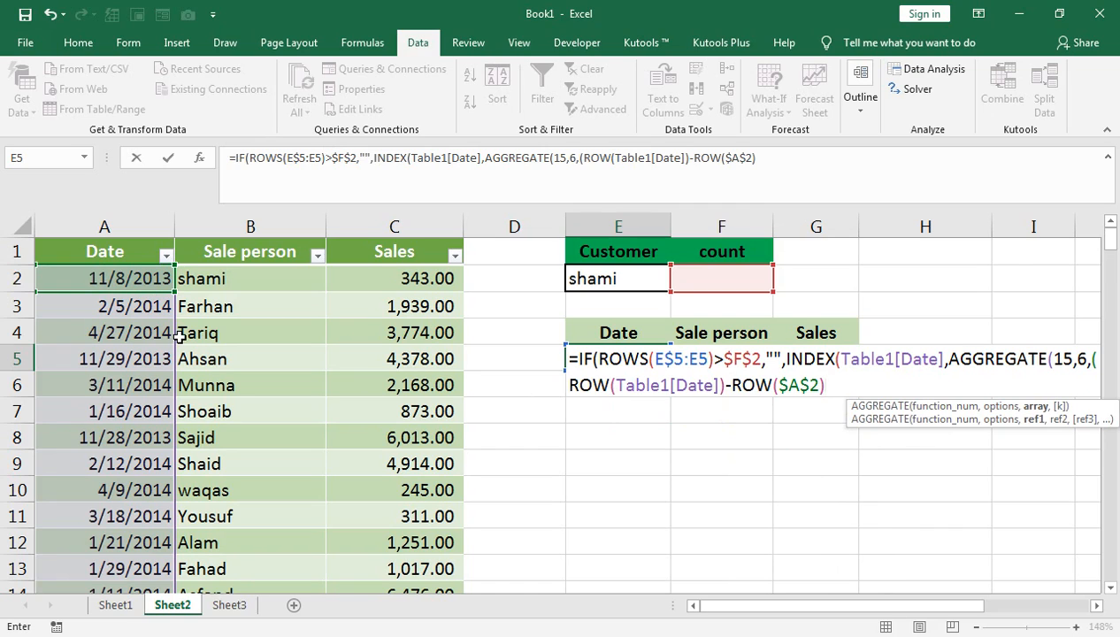
text(+1)/()
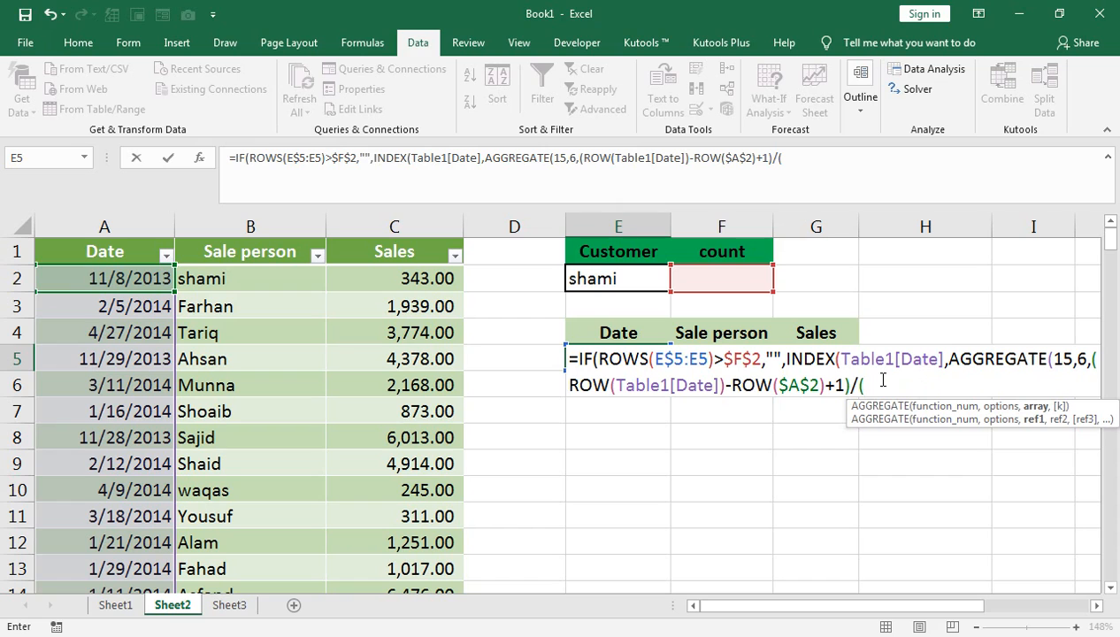
Divide the row numbers by a bracketed test matching the whole Table1[Sale person] column to the absolute customer cell $E$2.
click(214, 284)
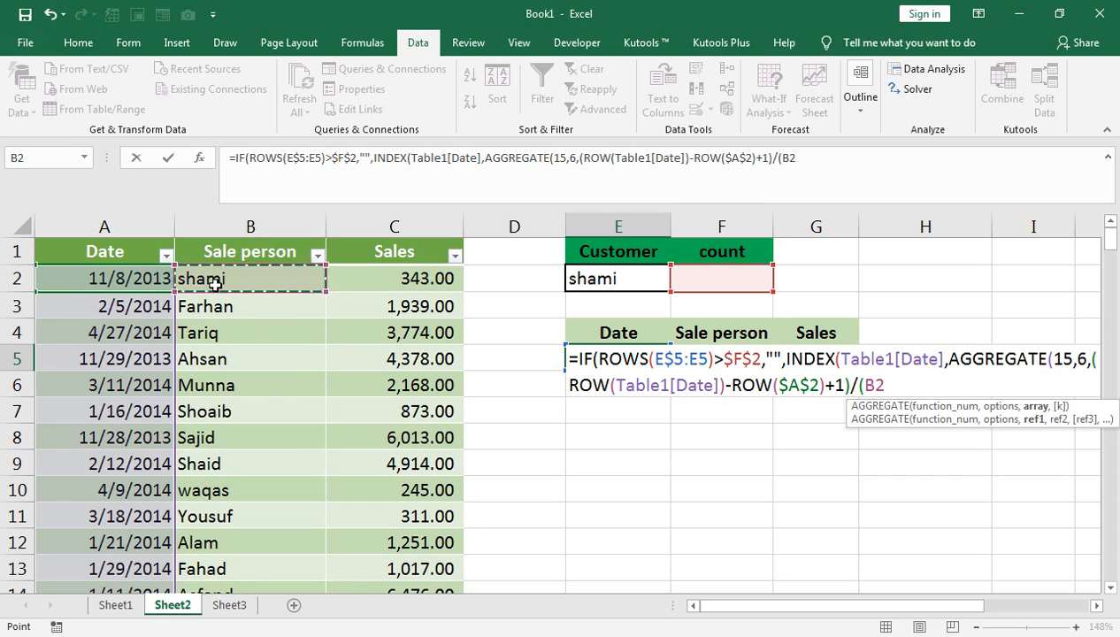
key(ctrl+shift+Down)
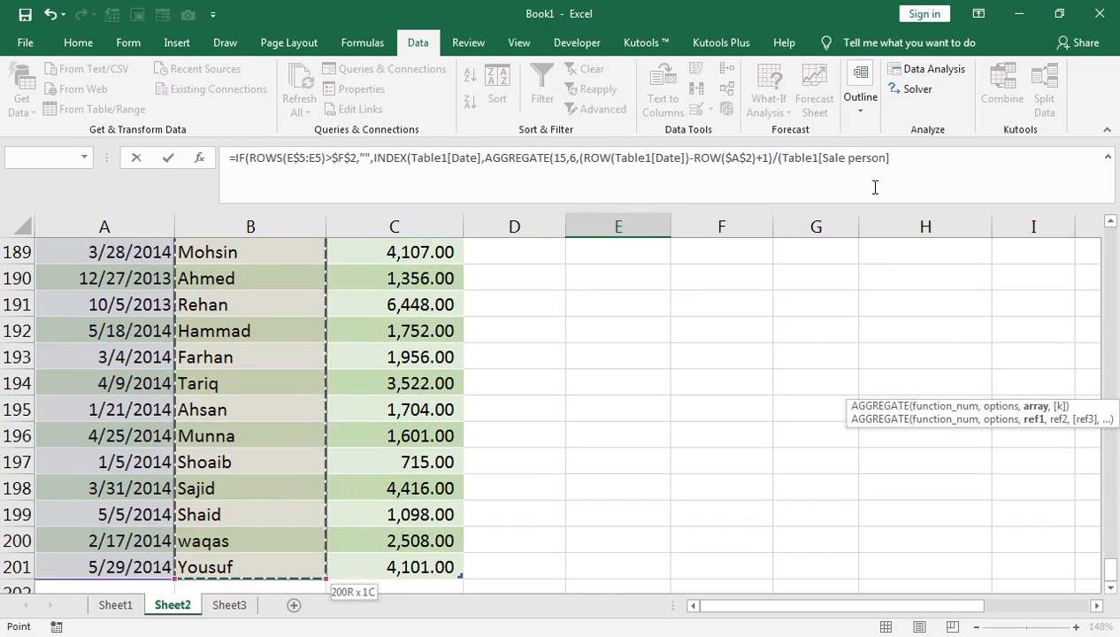
text(,)
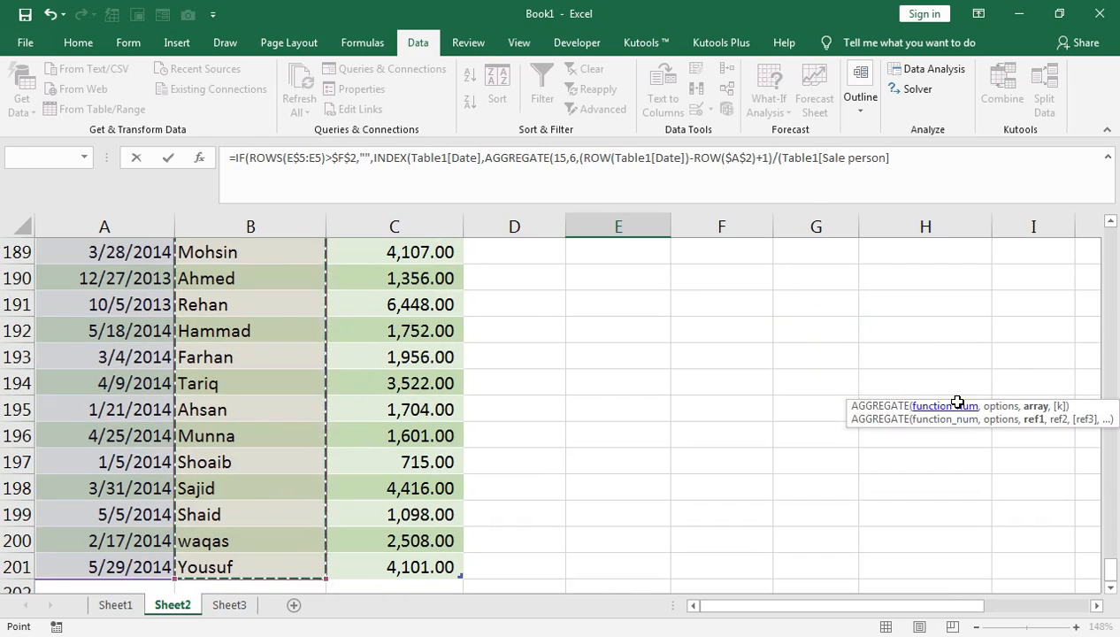
drag(1108, 570, 1108, 232)
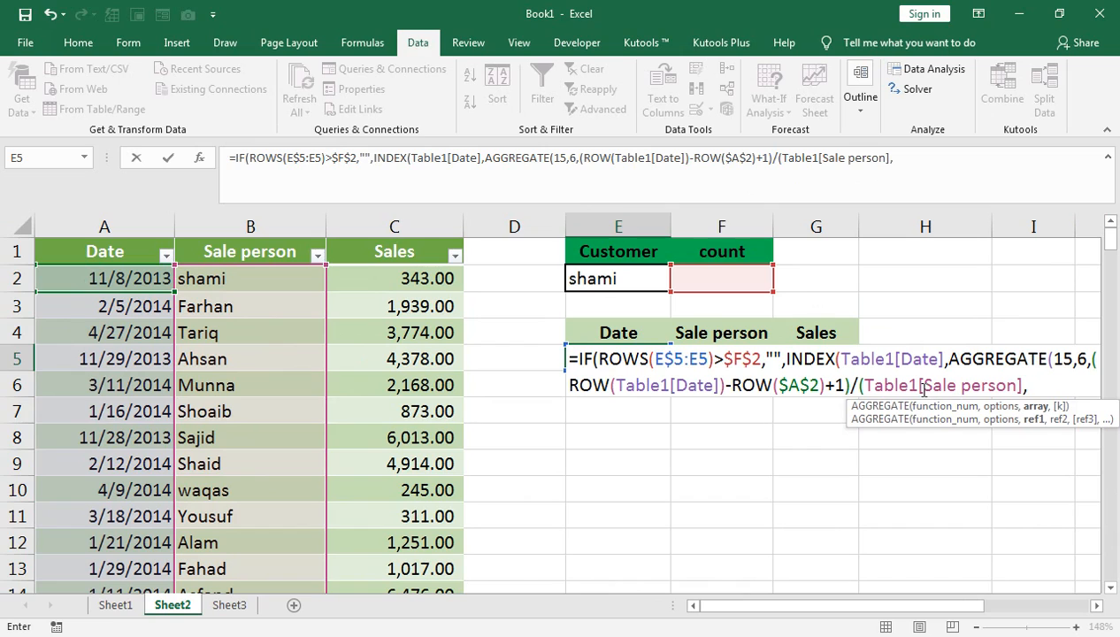
text(=)
click(599, 278)
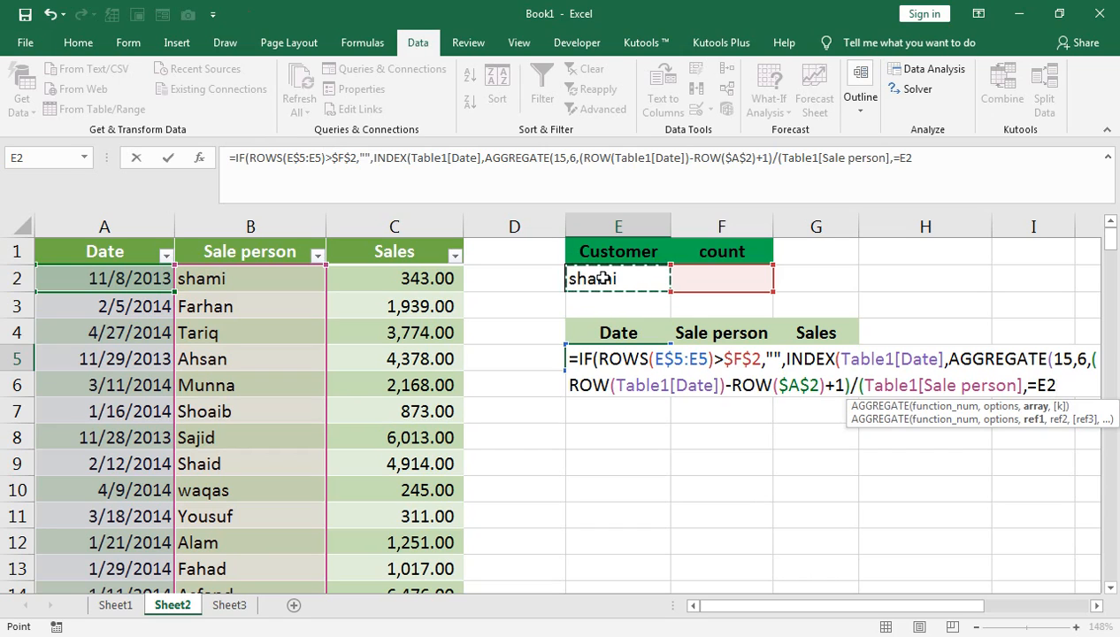
key(F4)
text(),)
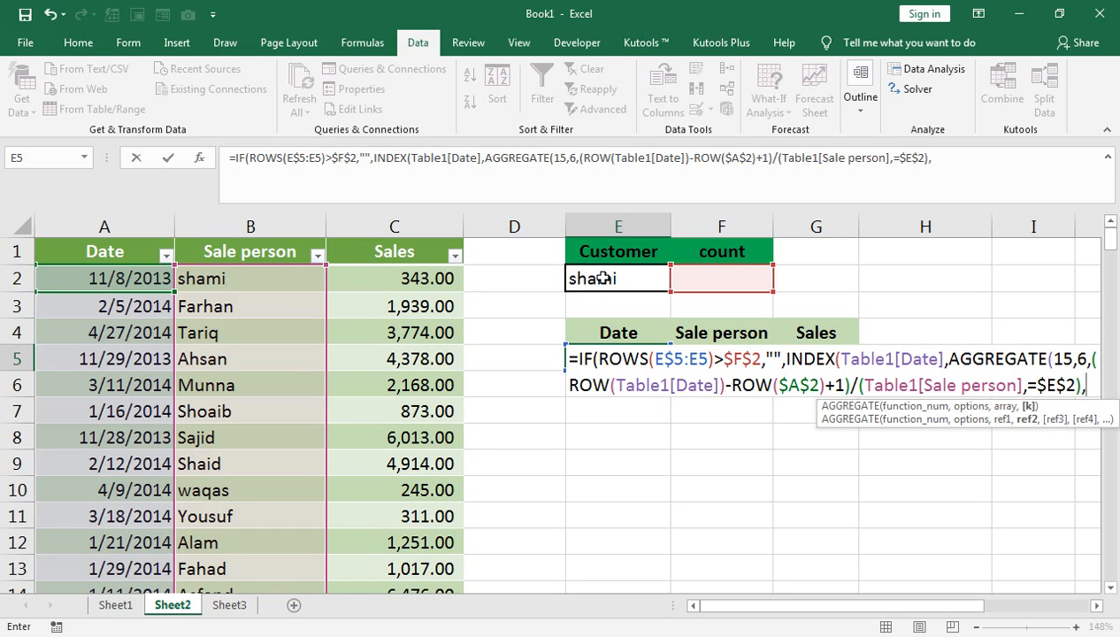
text(ROWS()
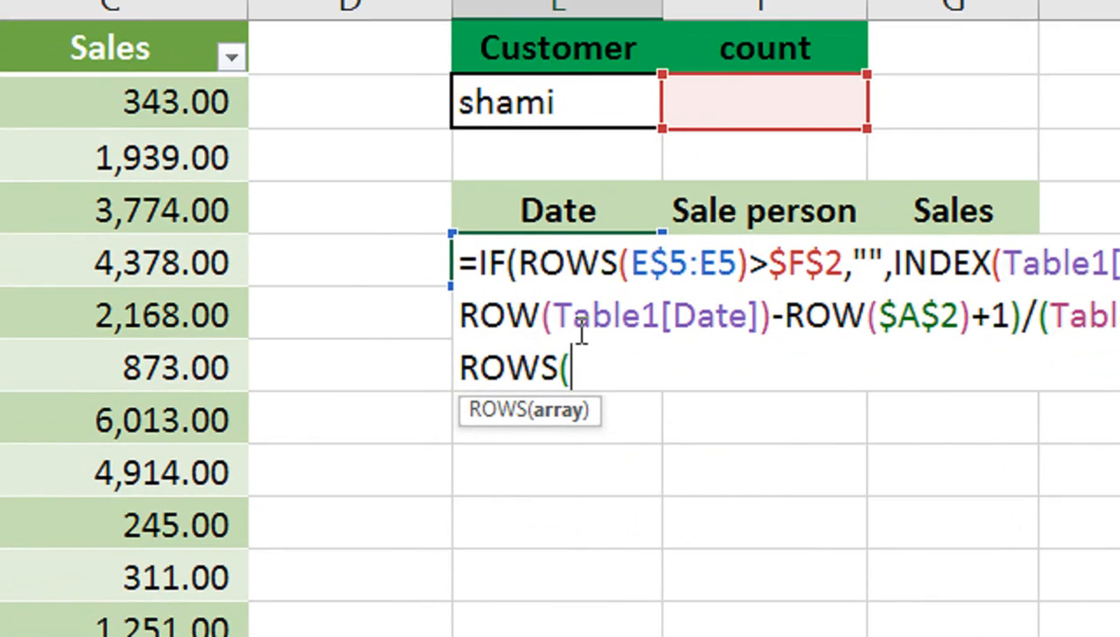
Set AGGREGATE's k argument to the expanding count ROWS(E$5:E5) and close all the nested functions.
text(E$5:E5)
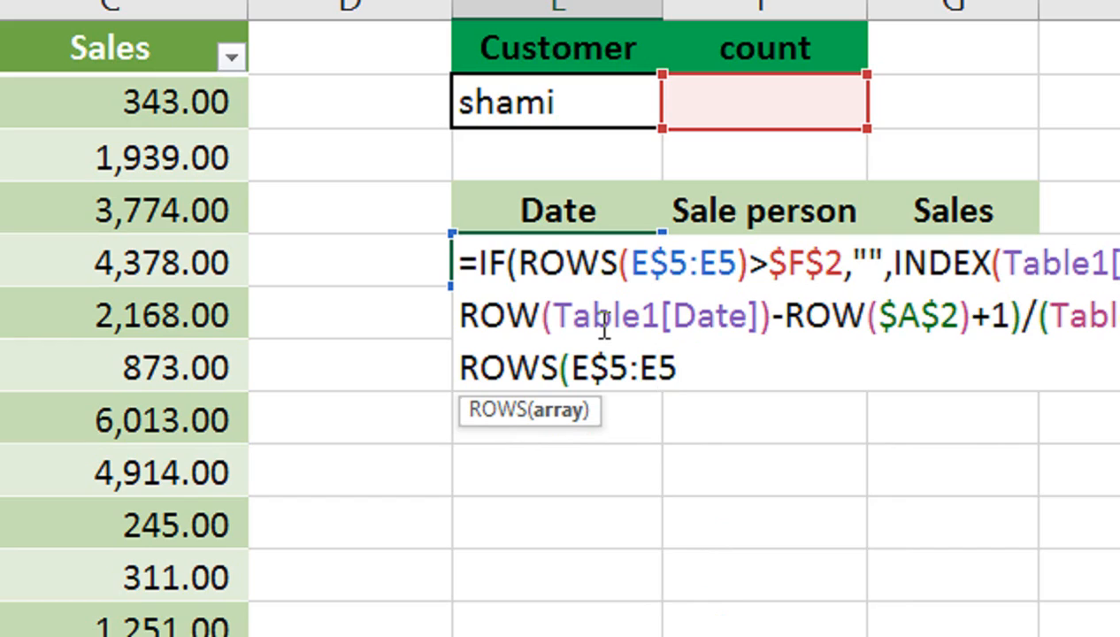
text())
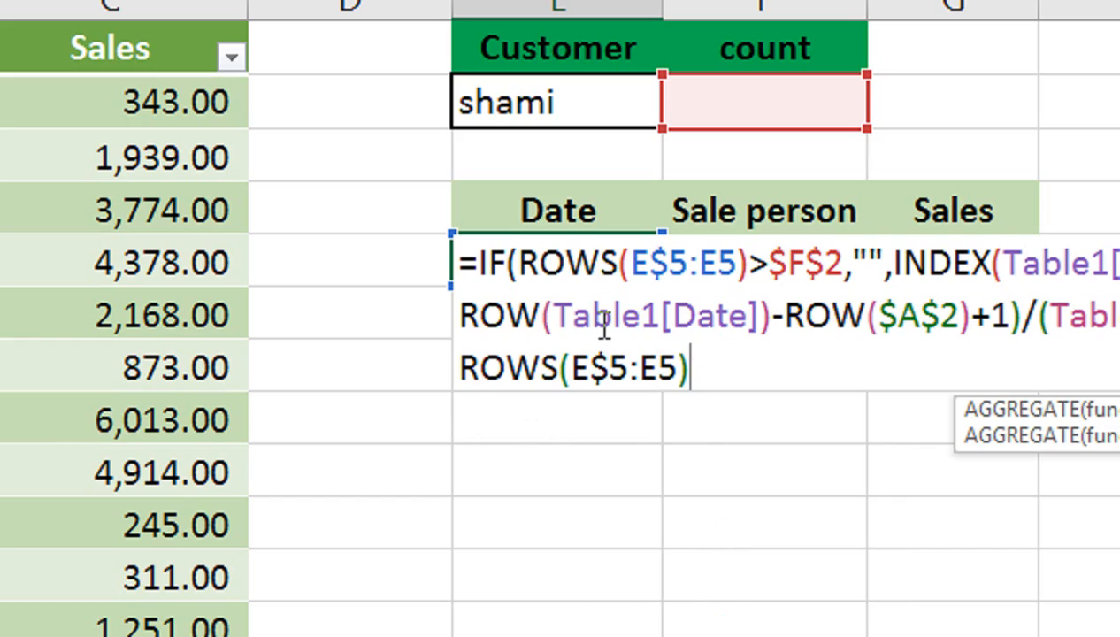
text())
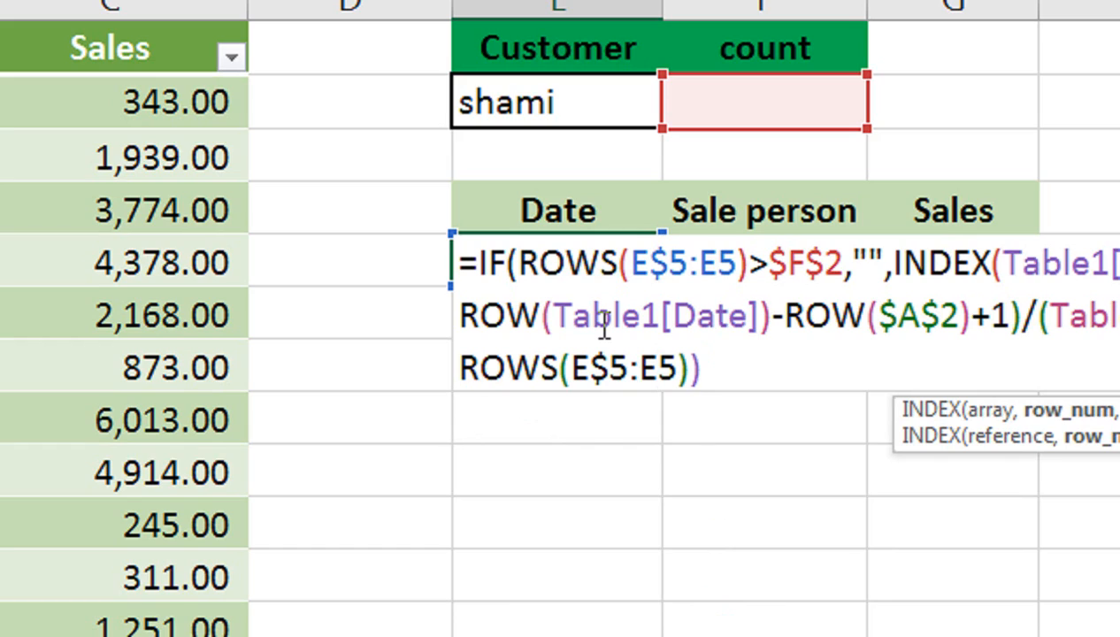
text())
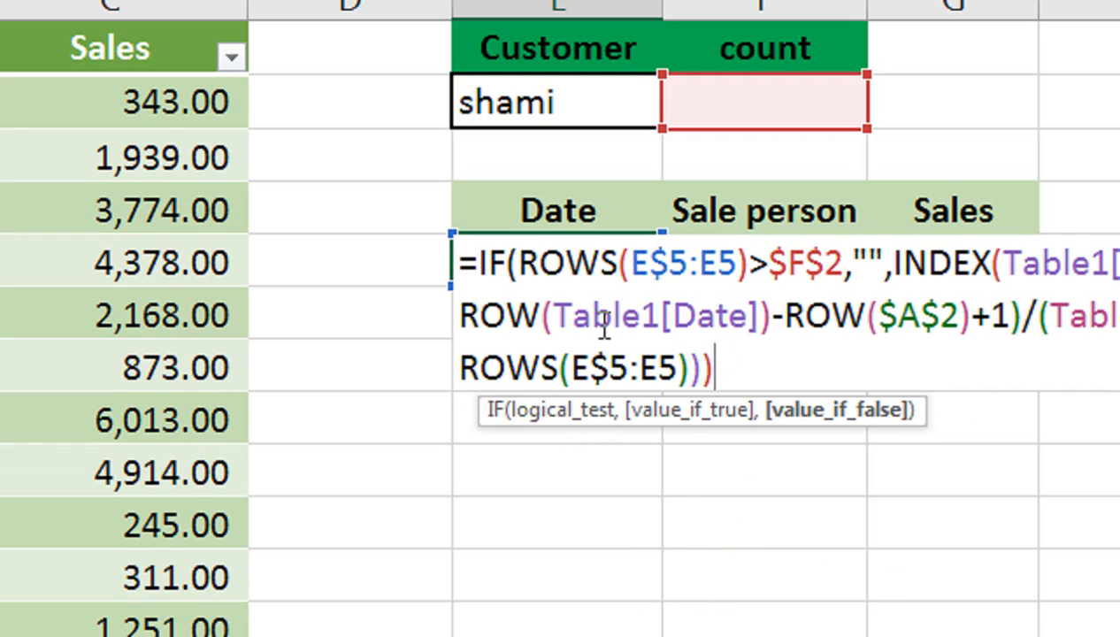
text())
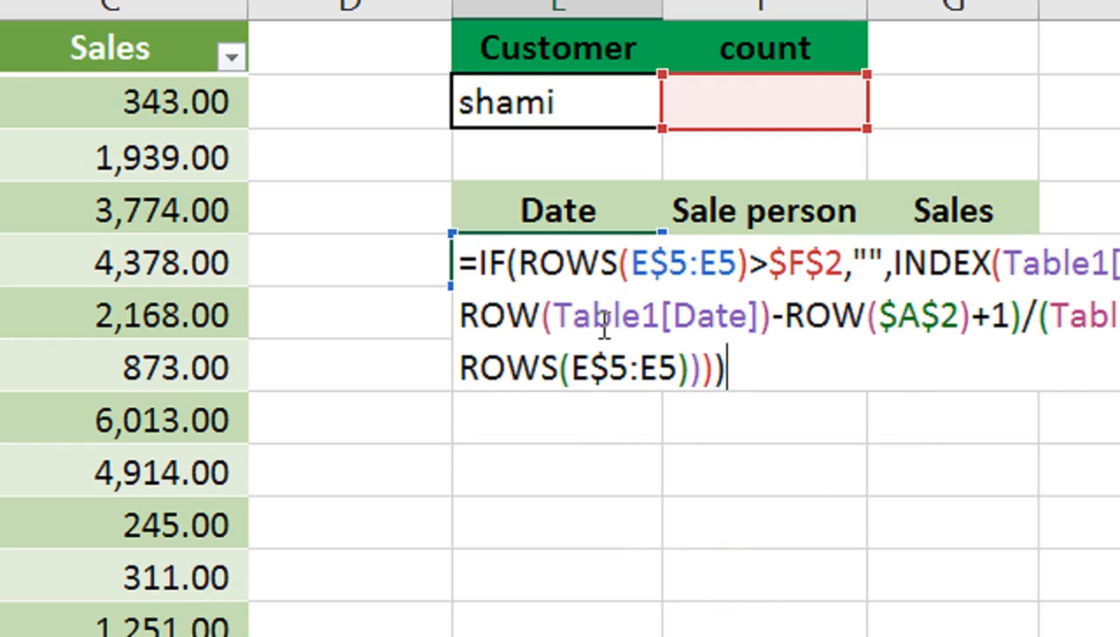
Try to enter the completed formula in cell E5.
key(Return)
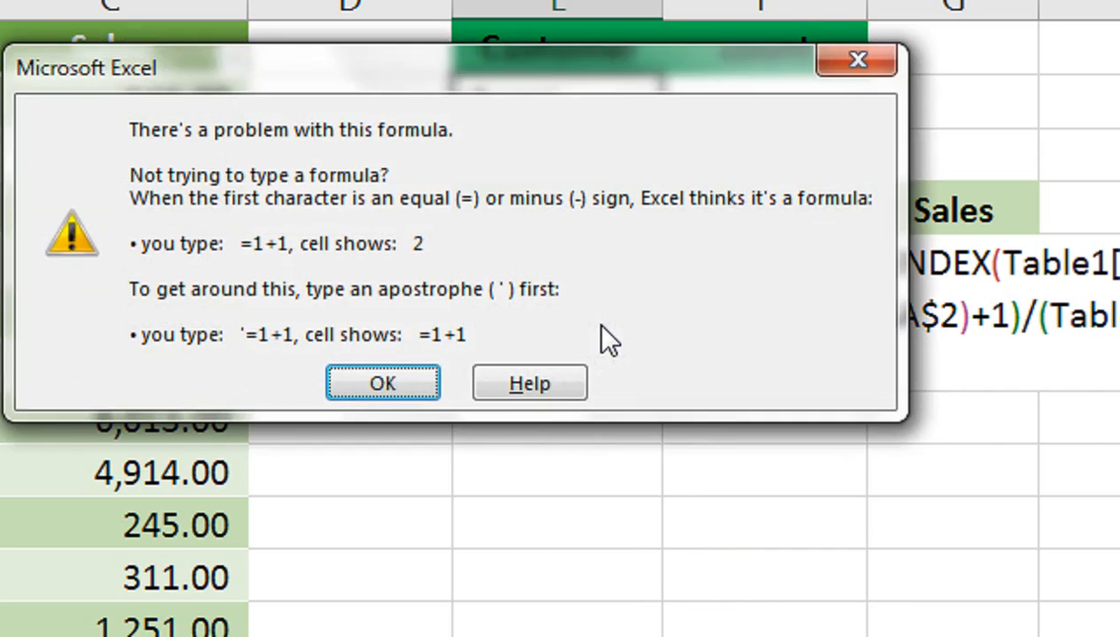
key(Return)
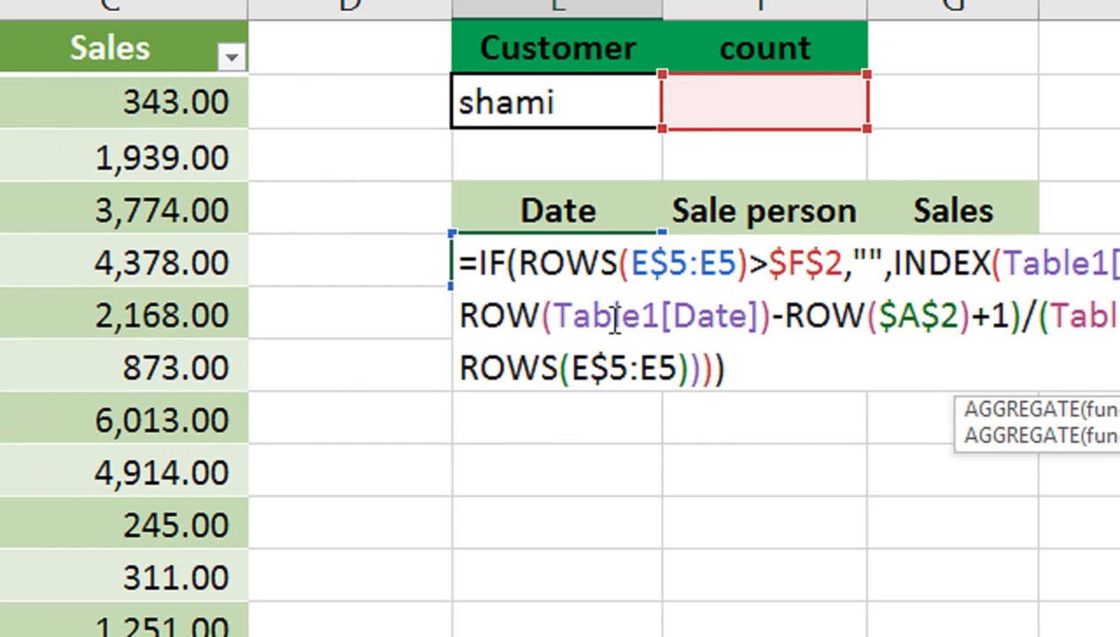
key(Return)
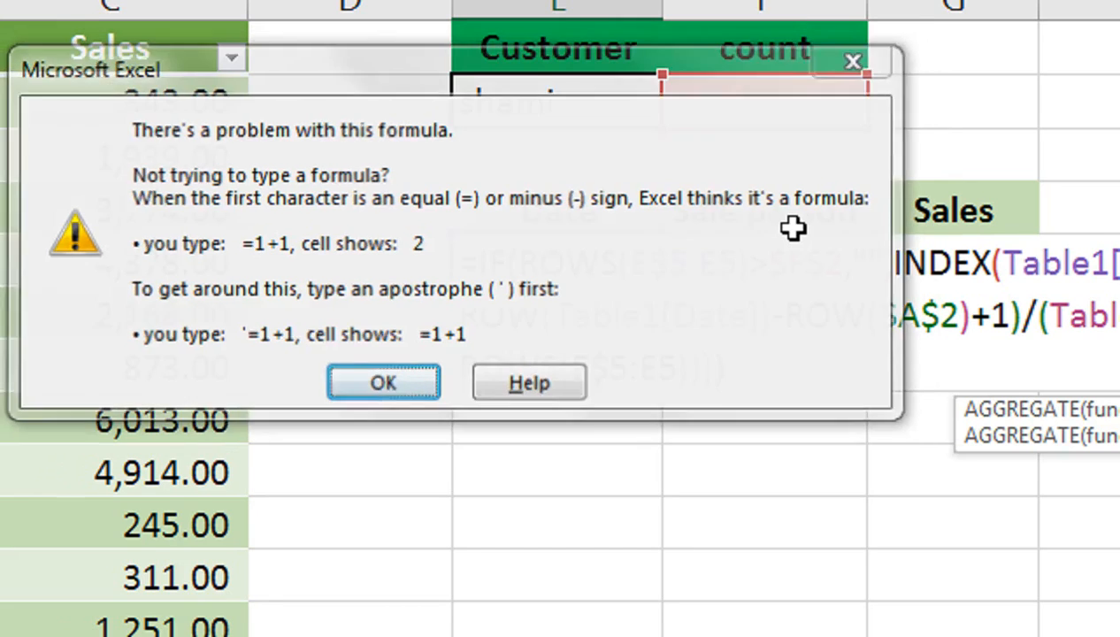
key(Return)
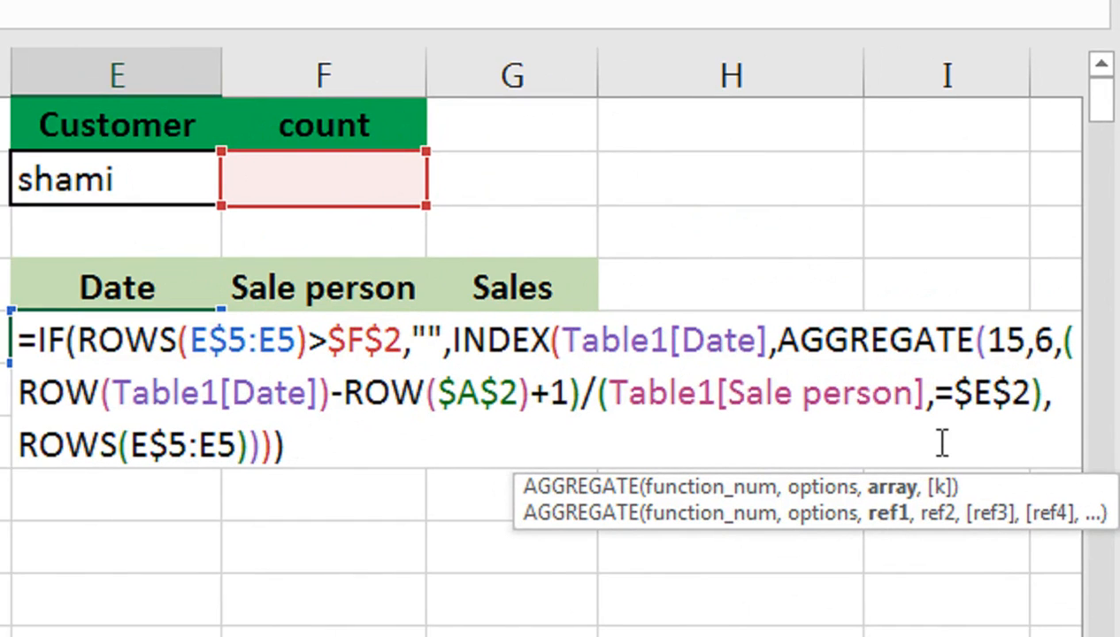
Remove the stray comma between Table1[Sale person] and =$E$2, and enter the formula in E5.
key(BackSpace)
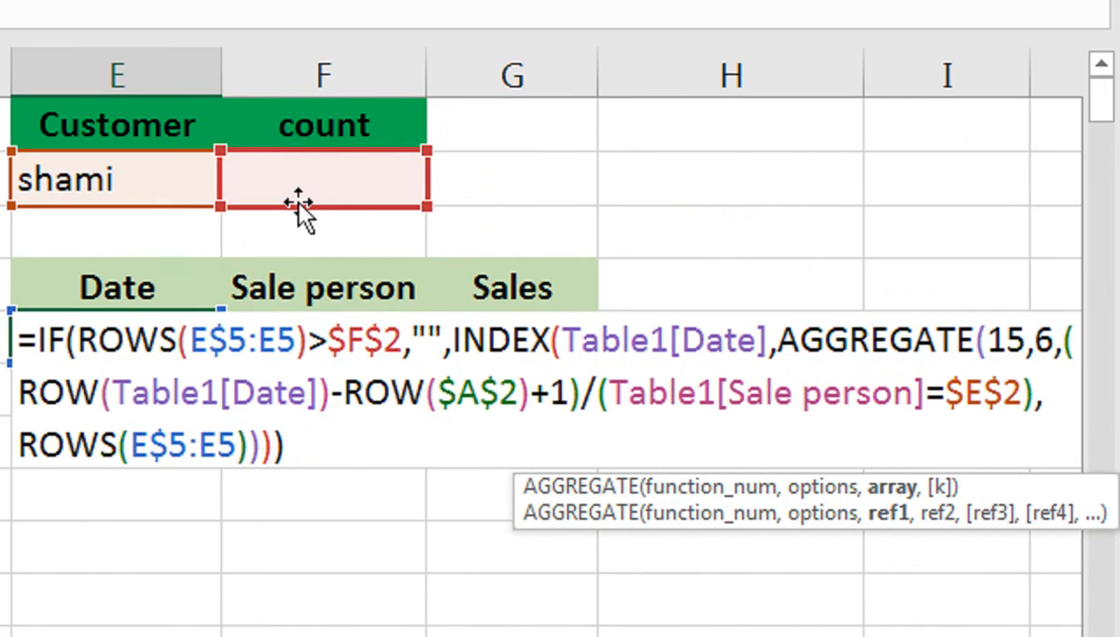
key(Return)
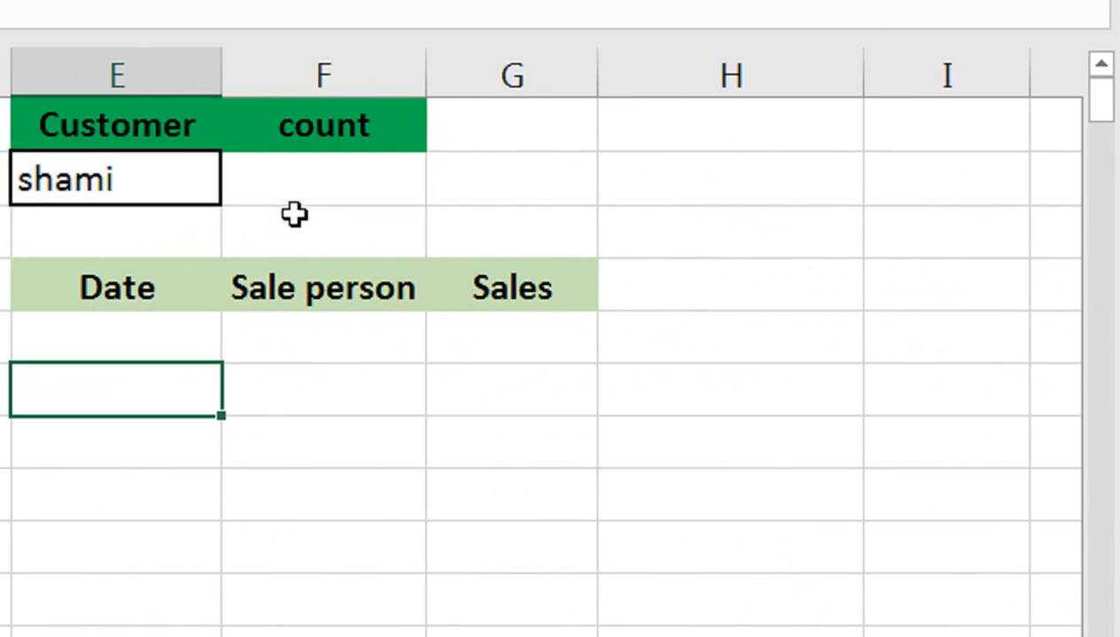
Enter 1 in the count cell F2.
click(295, 214)
click(295, 192)
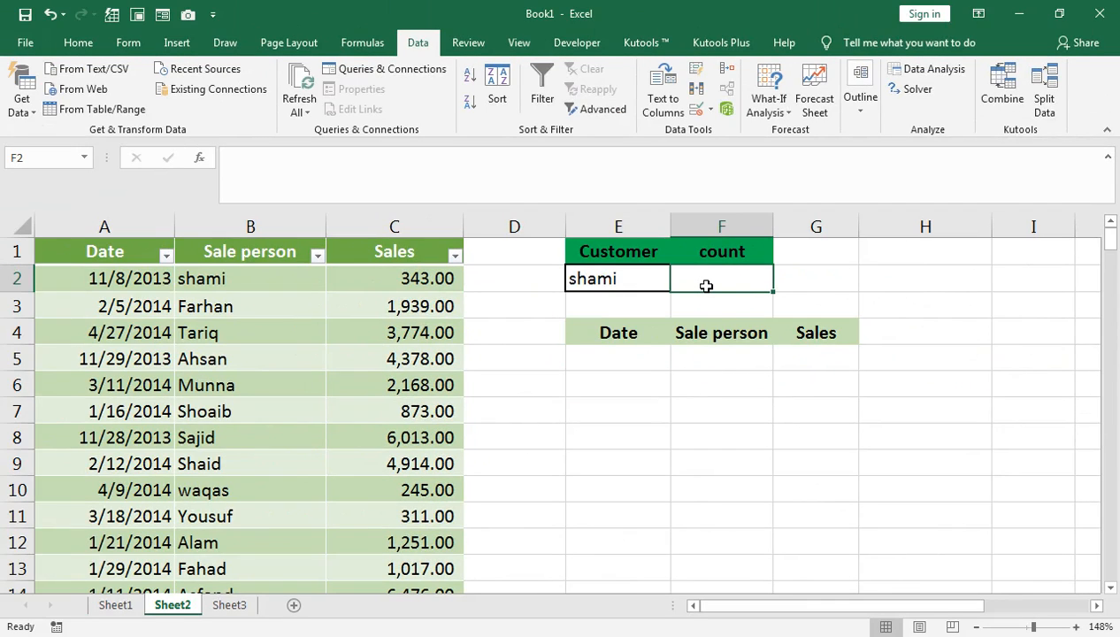
text(1)
key(Return)
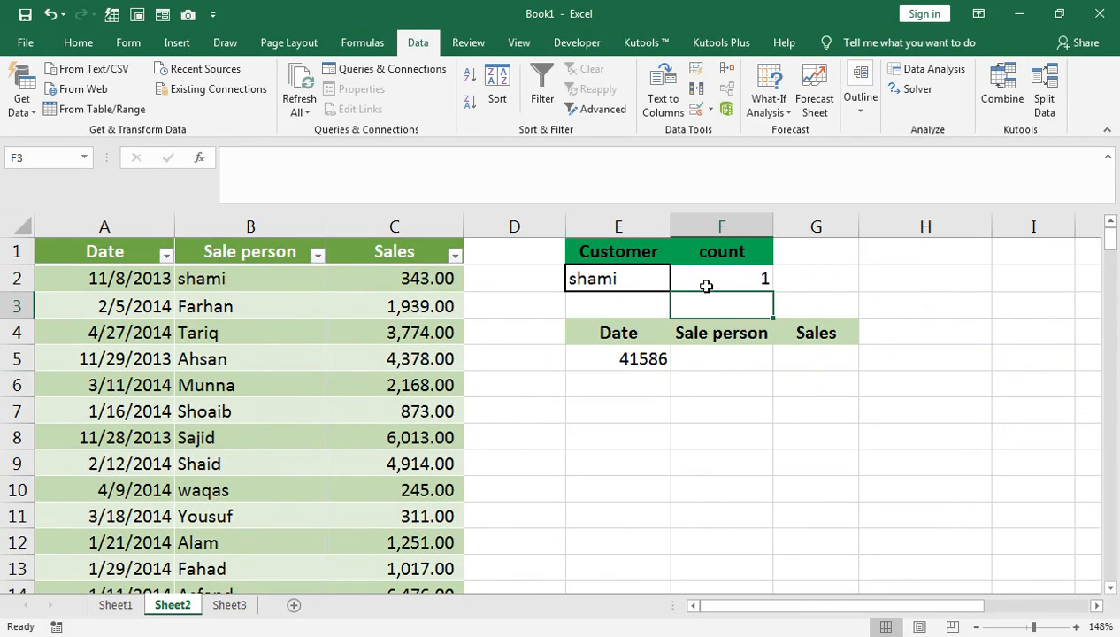
Format the Date result in cell E5 as Short Date.
click(602, 358)
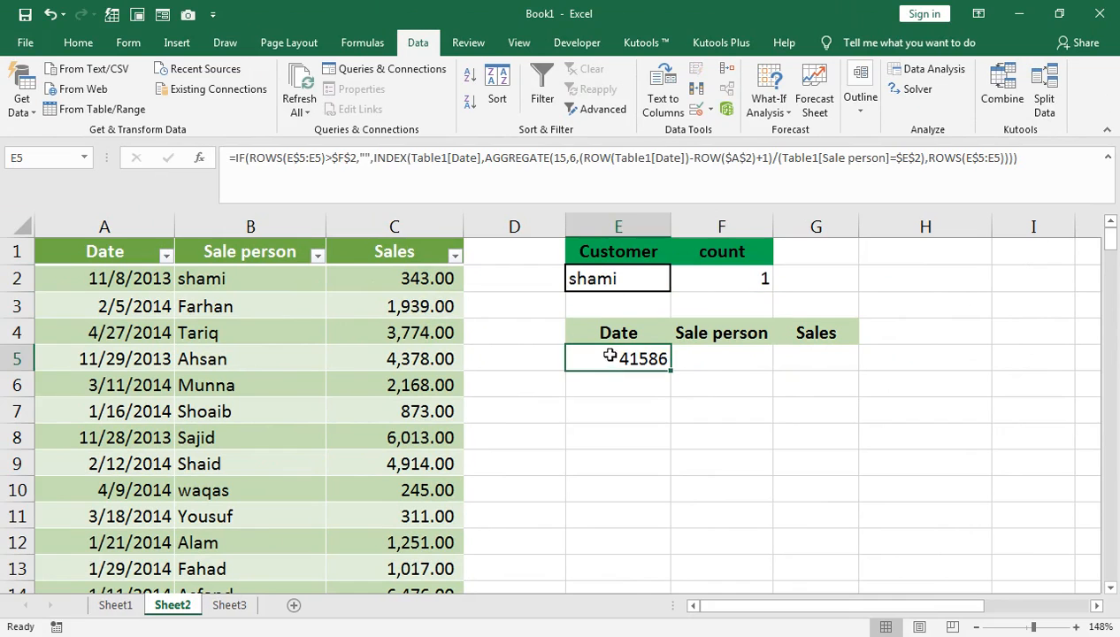
click(78, 43)
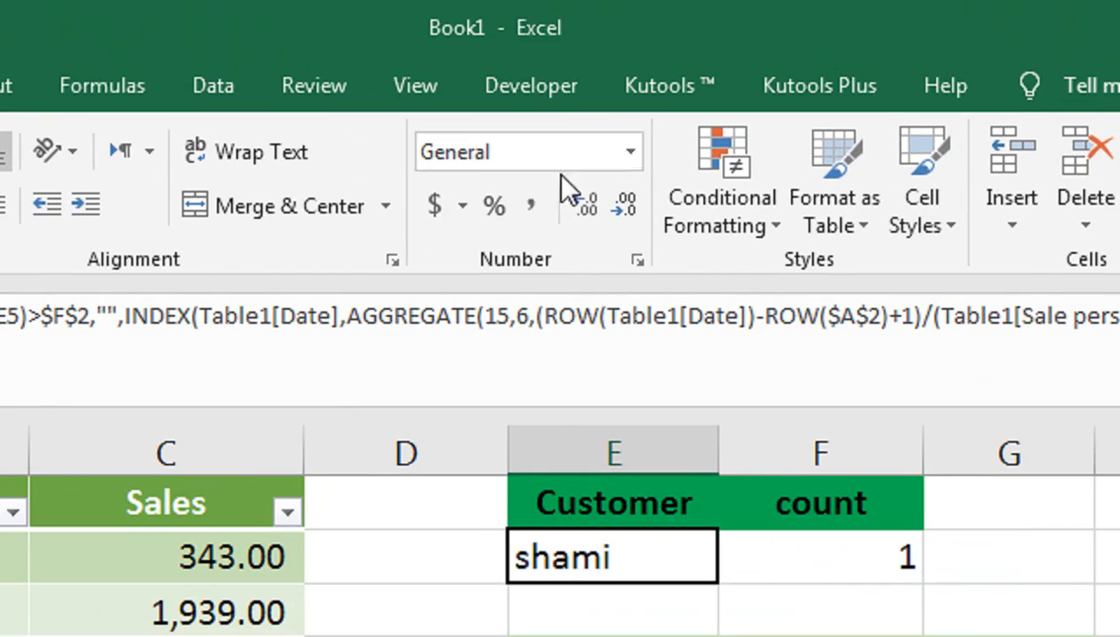
click(630, 153)
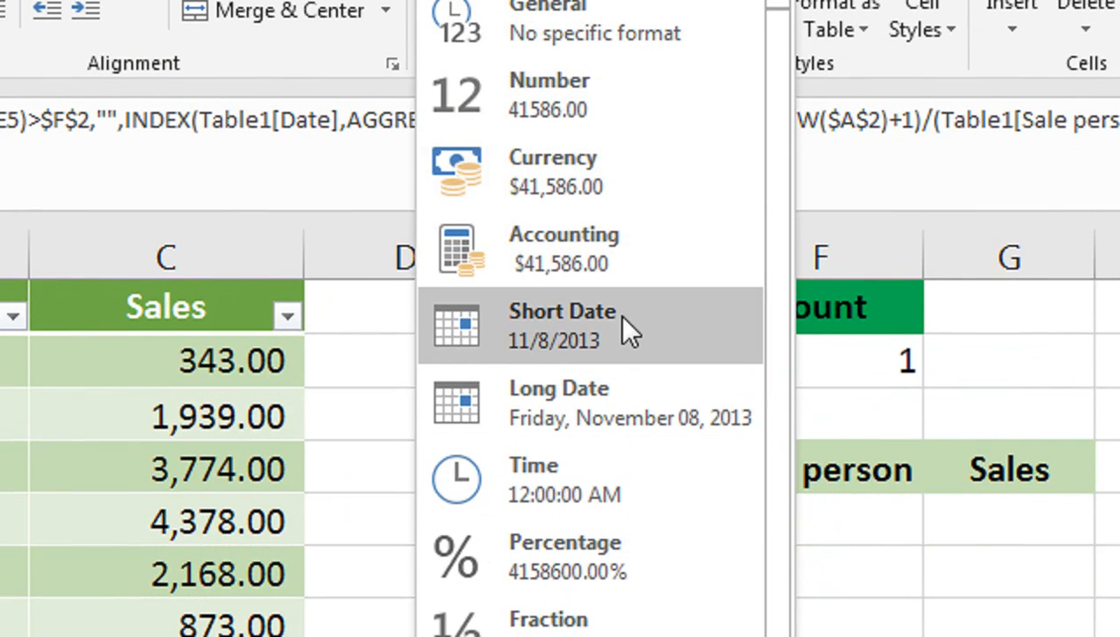
click(620, 324)
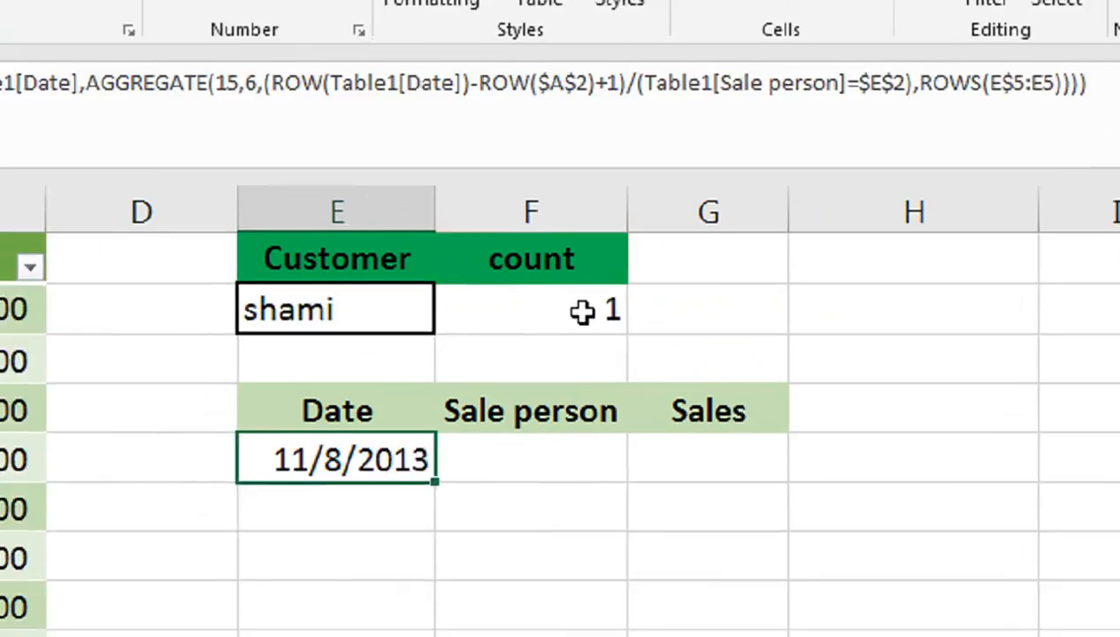
Replace the typed count in cell F2 with the start of a COUNTIF formula.
click(750, 280)
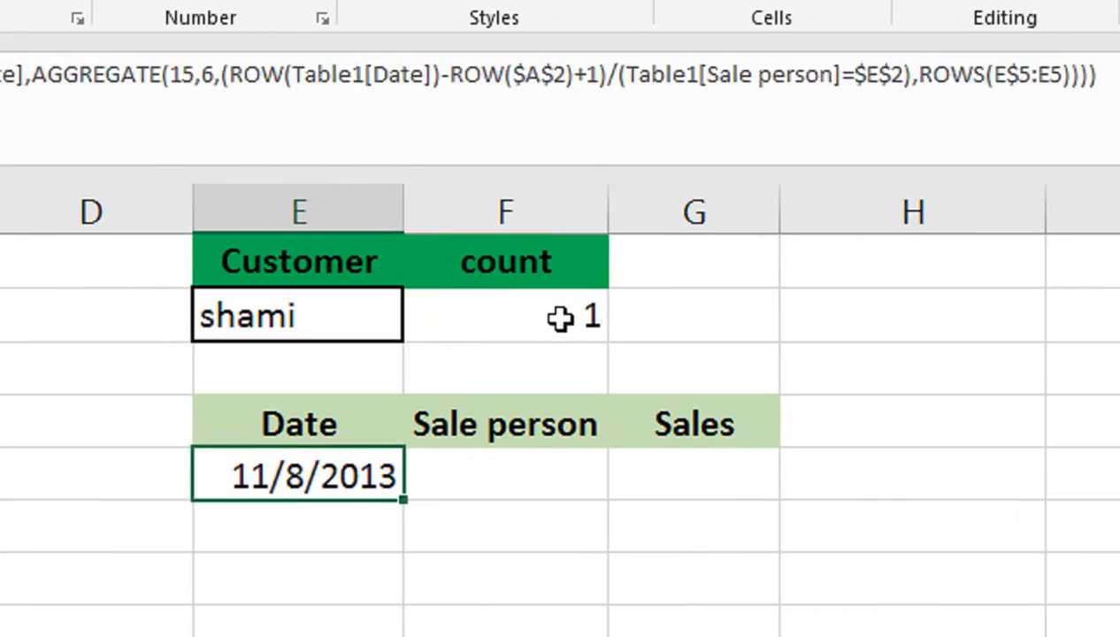
key(BackSpace)
text(COUNTIF)
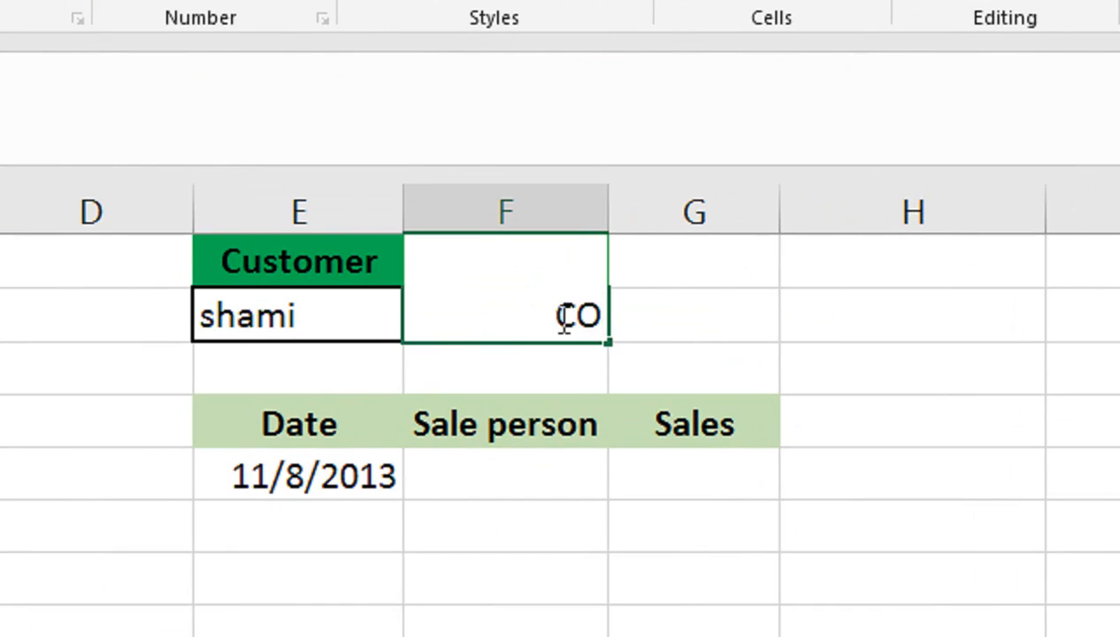
key(BackSpace)
key(BackSpace)
key(BackSpace)
key(BackSpace)
key(BackSpace)
key(BackSpace)
key(BackSpace)
text(=COUNTI)
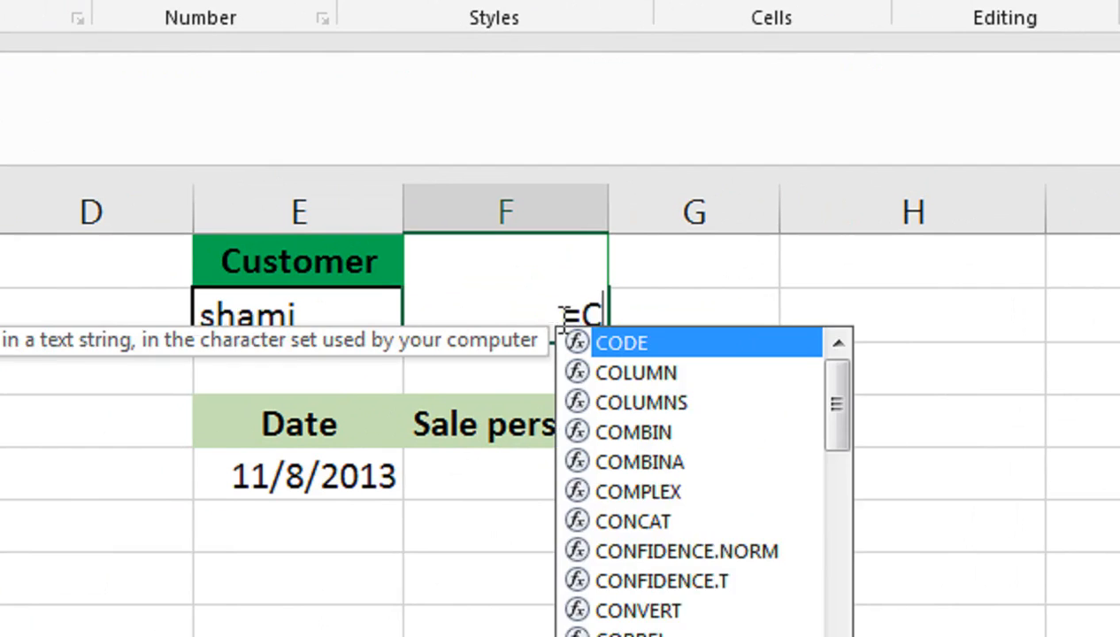
key(Tab)
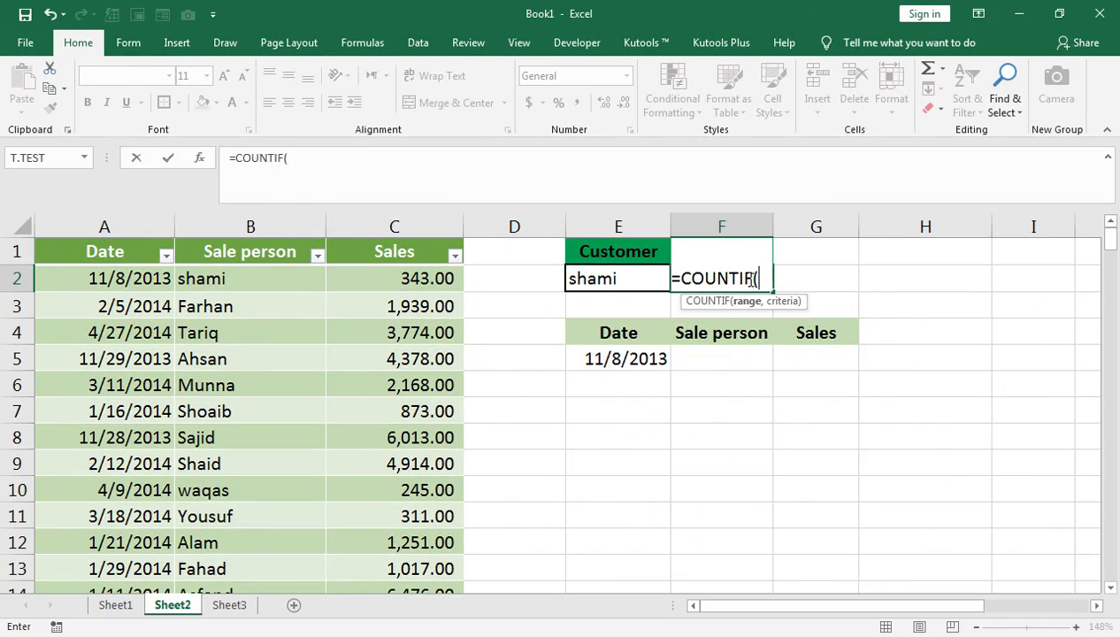
Complete the COUNTIF formula with range B:B and criterion E2, and enter it in F2.
click(250, 227)
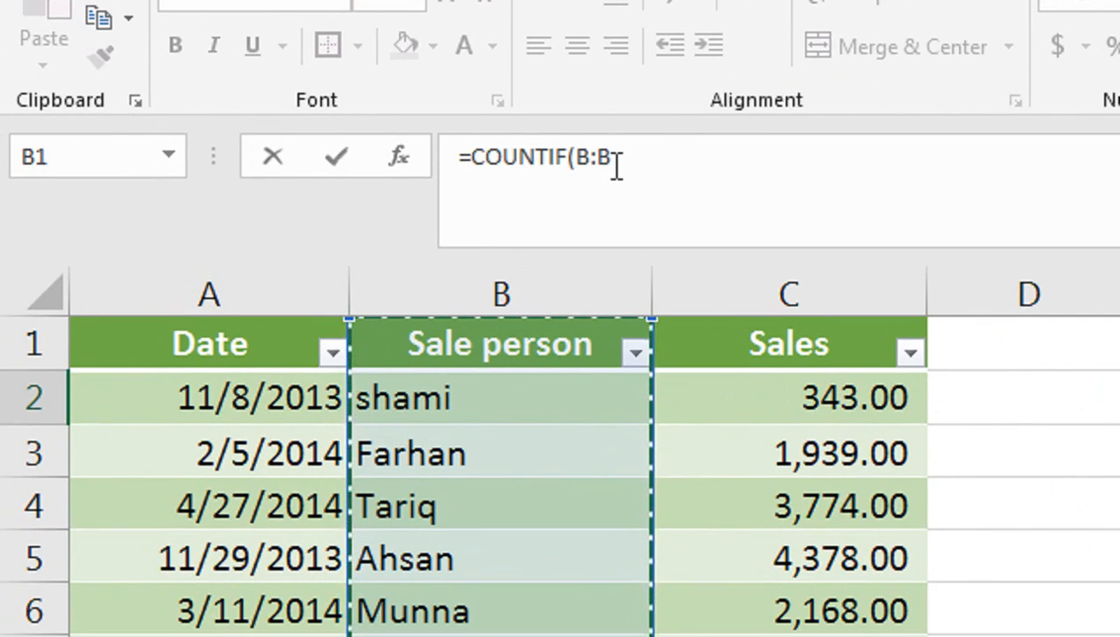
click(617, 172)
text(,)
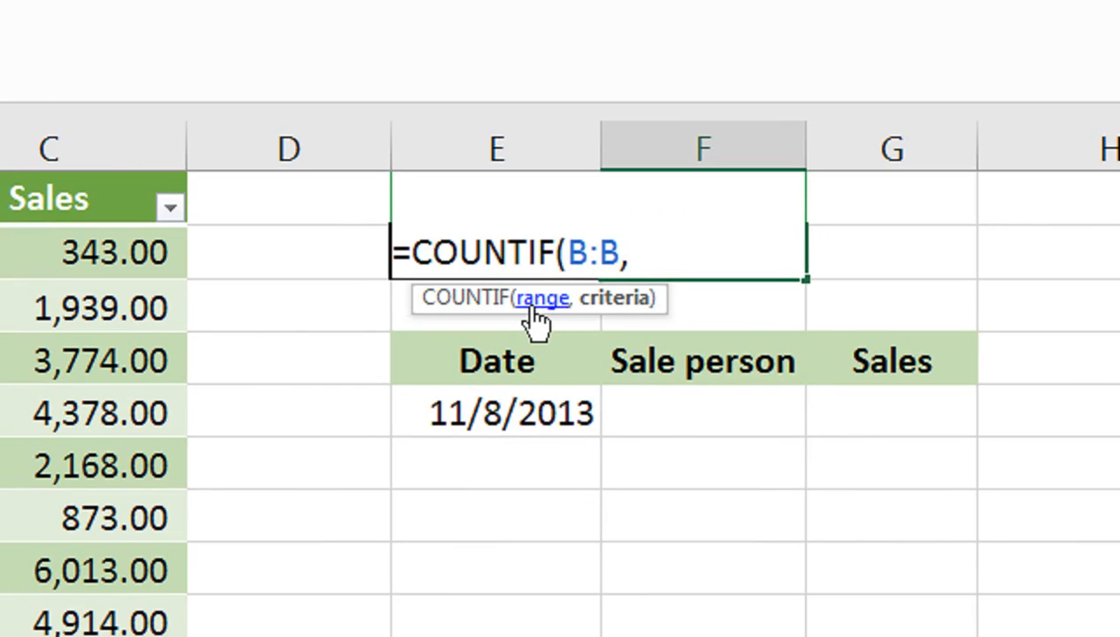
click(352, 245)
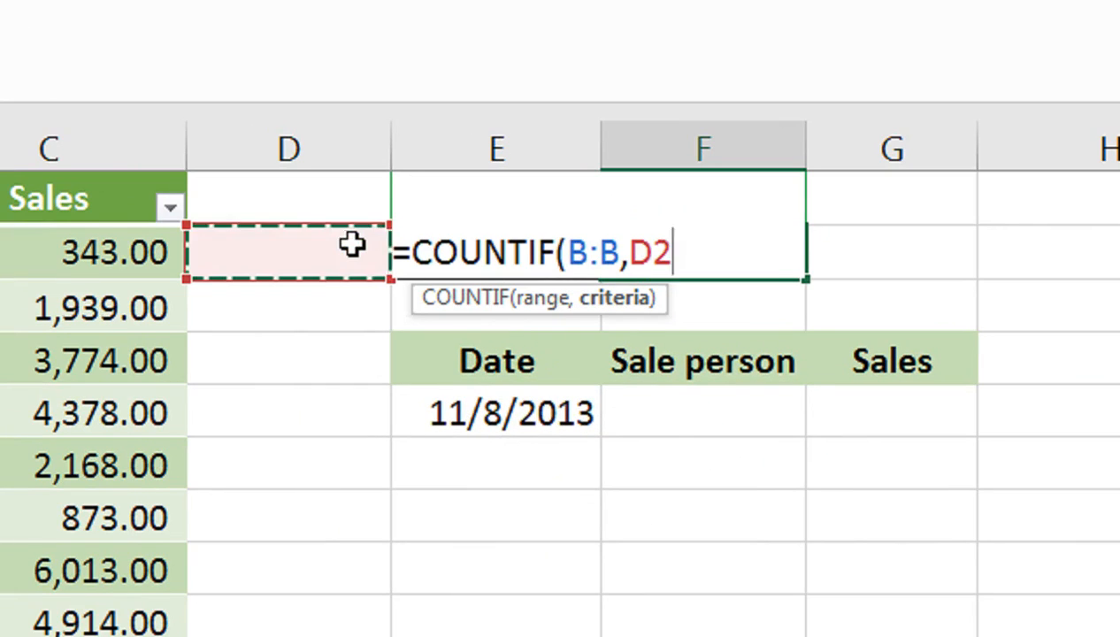
key(Right)
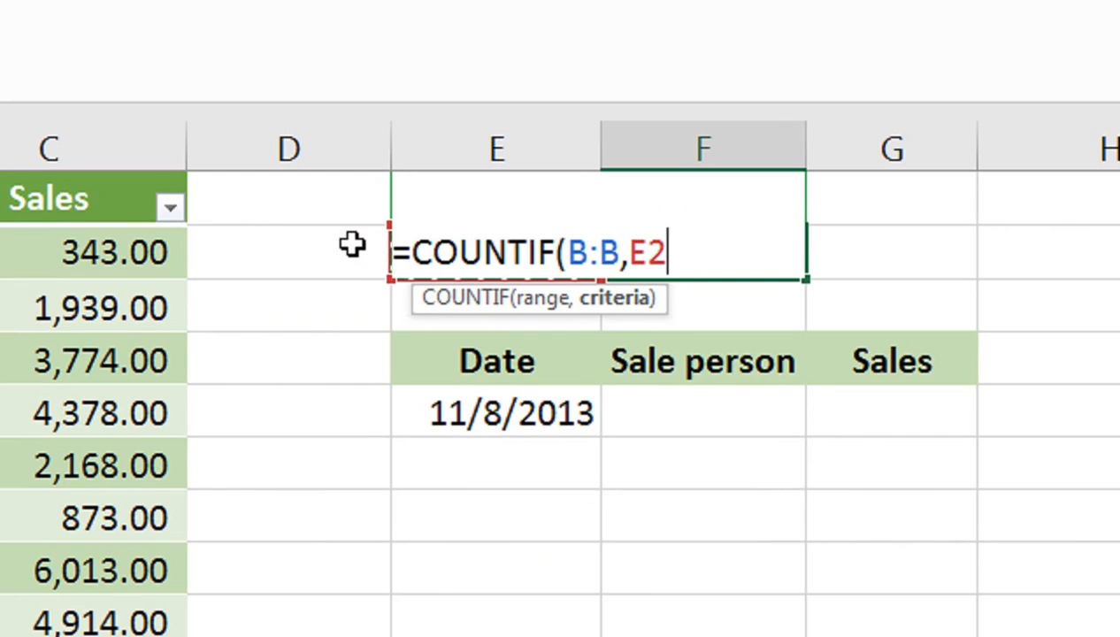
text())
key(Return)
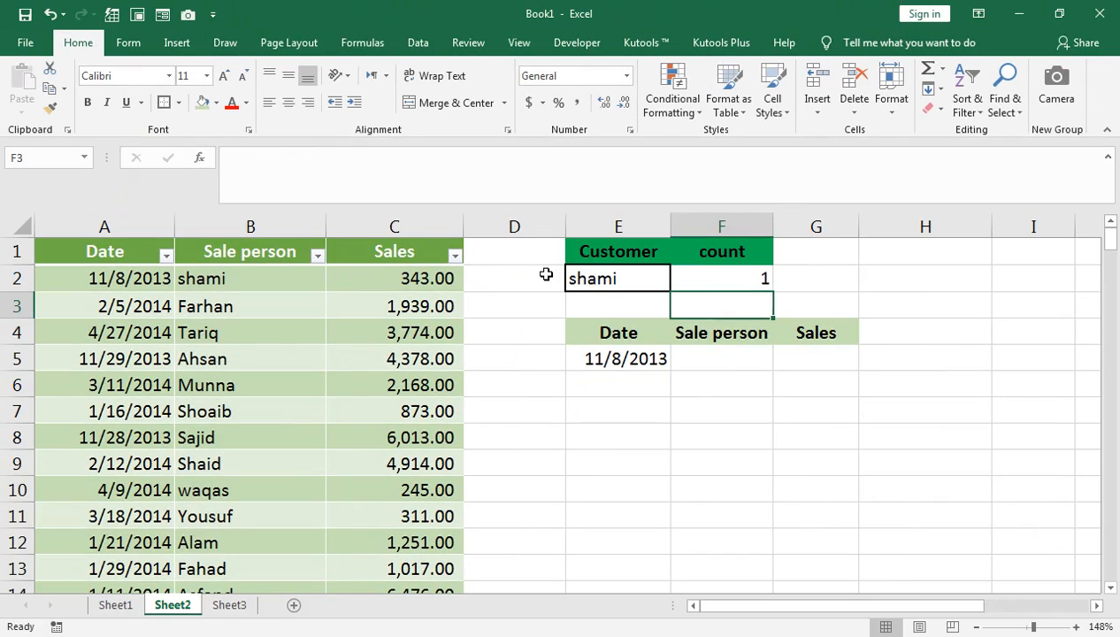
Choose the second name from the Customer drop-down in E2 to test the count and date formulas.
click(612, 285)
click(712, 283)
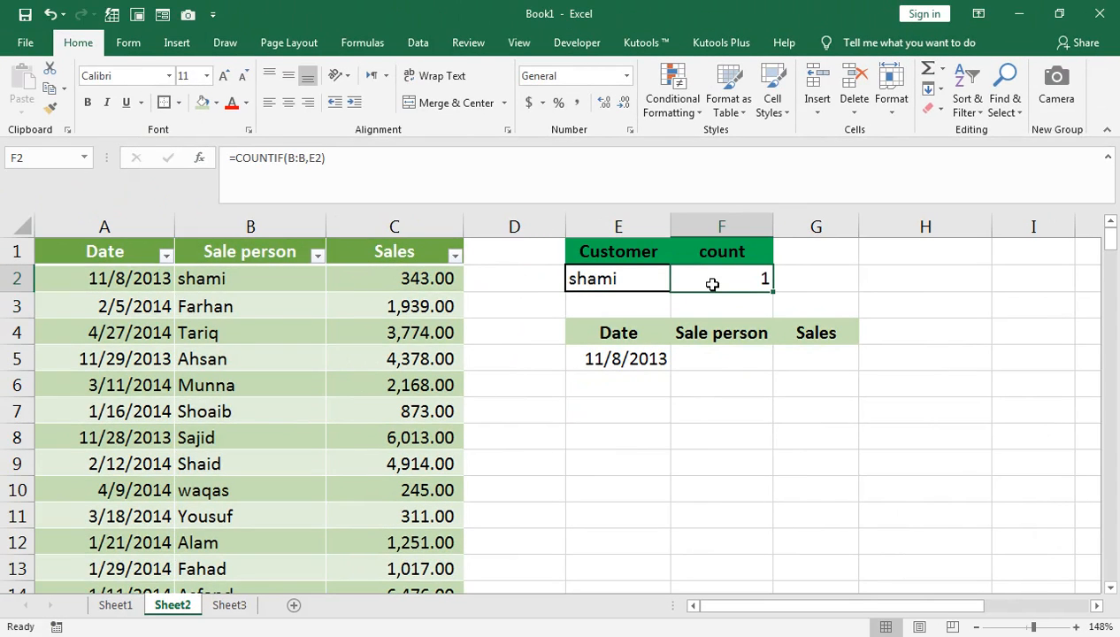
click(653, 281)
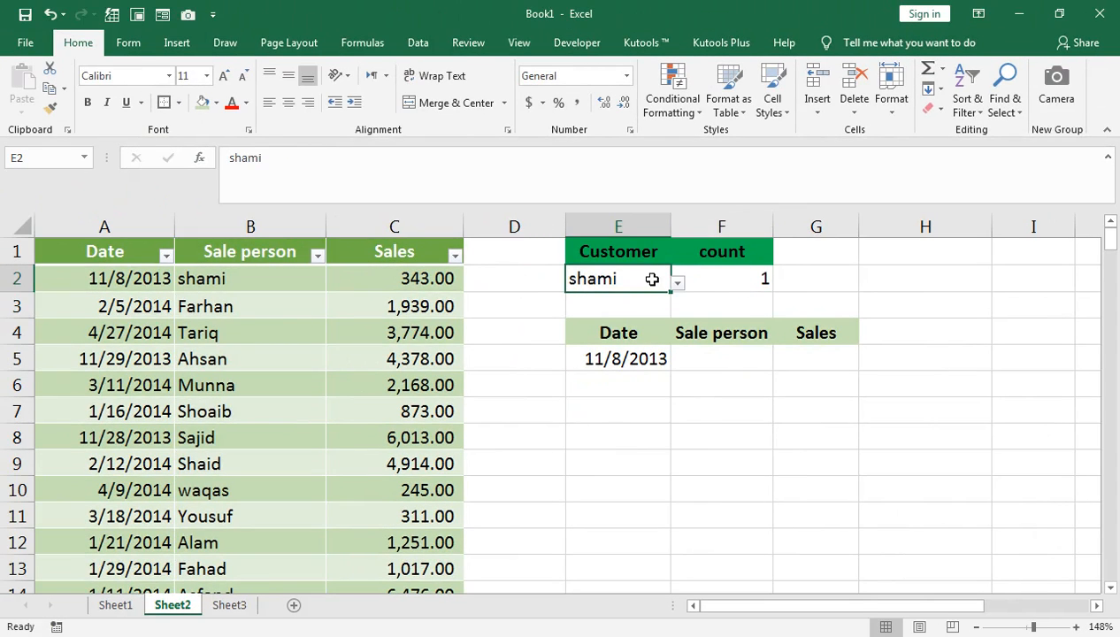
click(757, 279)
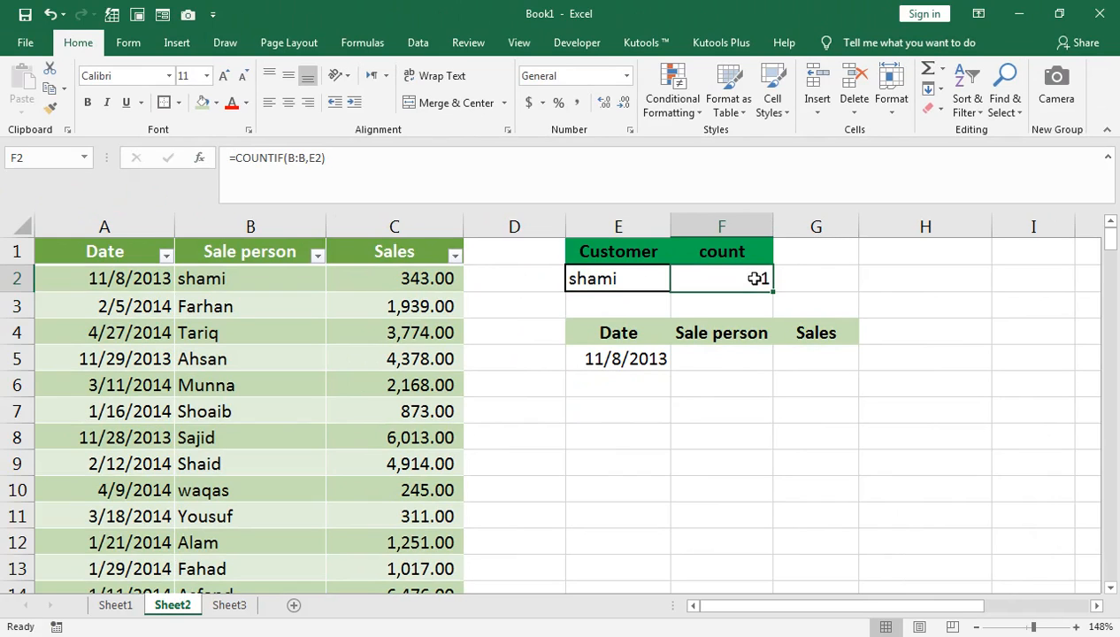
click(630, 281)
click(678, 285)
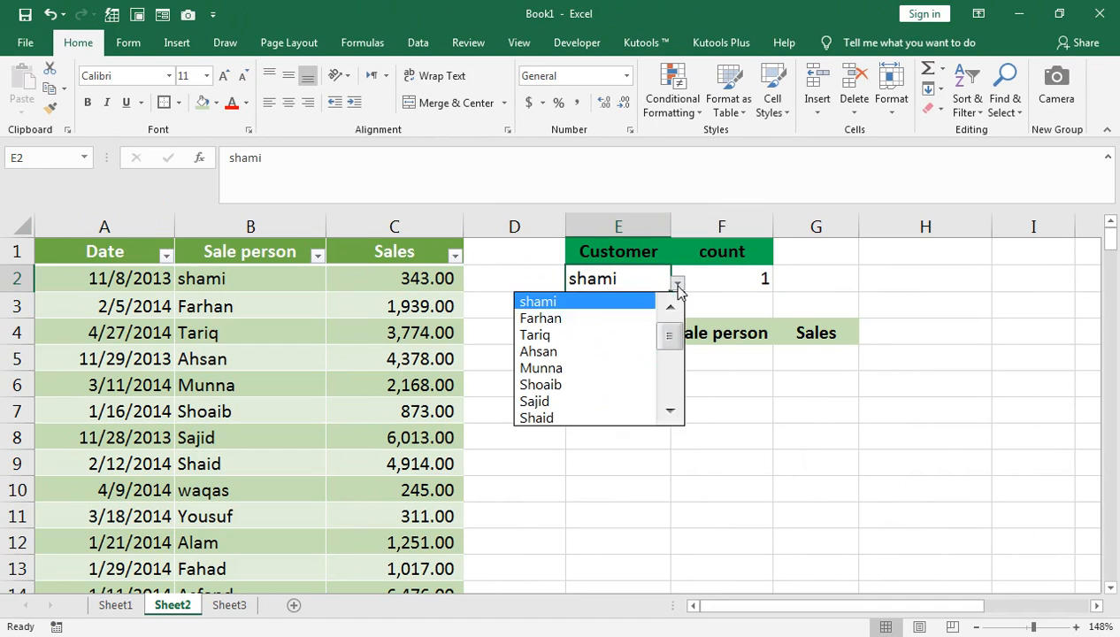
click(637, 323)
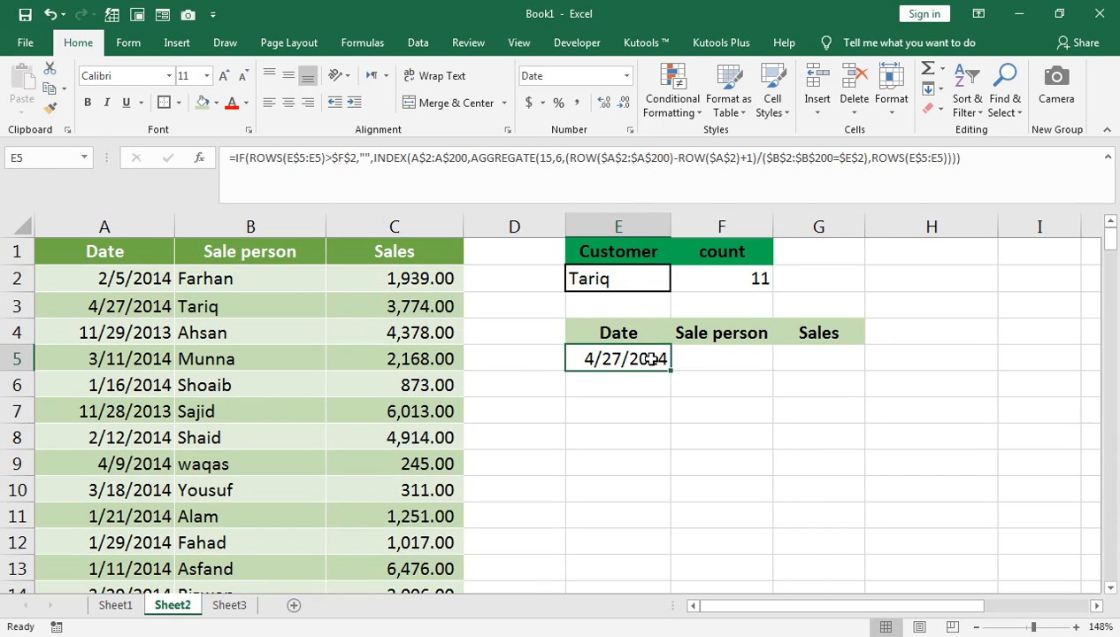
Select E5:G12 and fill the E5 formula down and across the Date, Sale person and Sales columns.
key(shift+Right)
key(shift+Right)
key(shift+Down)
key(shift+Down)
key(shift+Down)
key(shift+Down)
key(shift+Down)
key(shift+Down)
key(shift+Down)
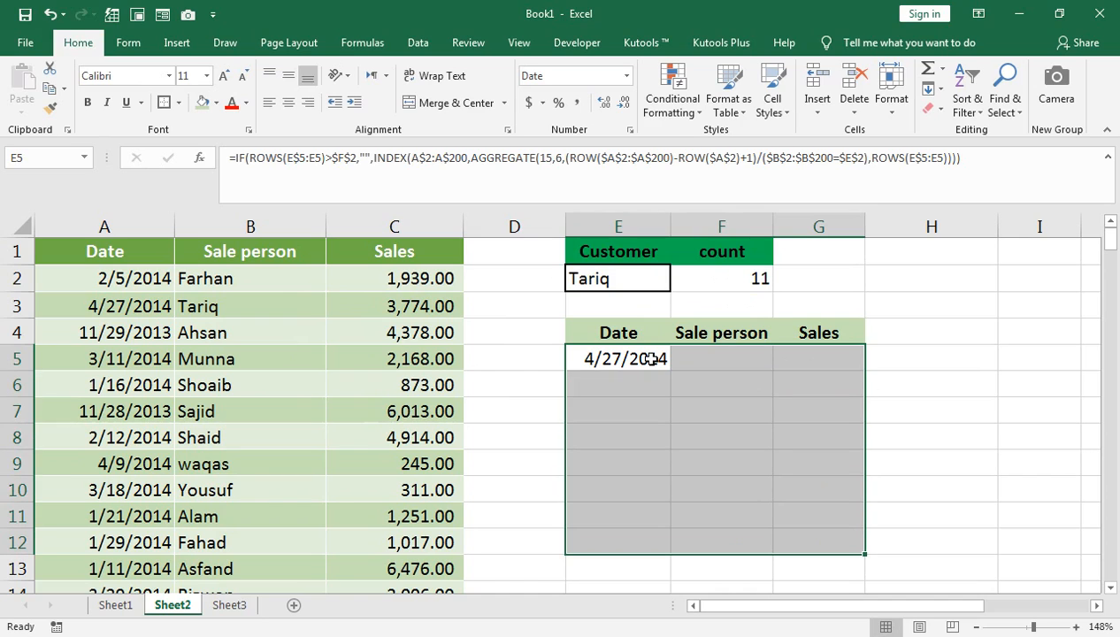
key(ctrl+d)
key(ctrl+r)
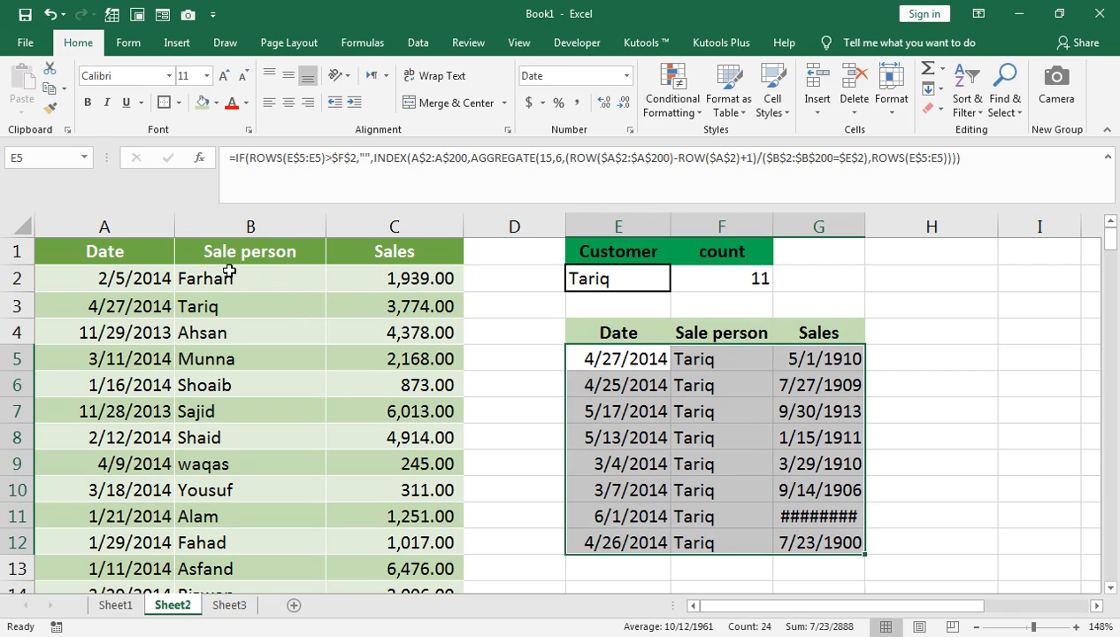
Compare the filled results with the source data and autofit the width of column G.
click(598, 363)
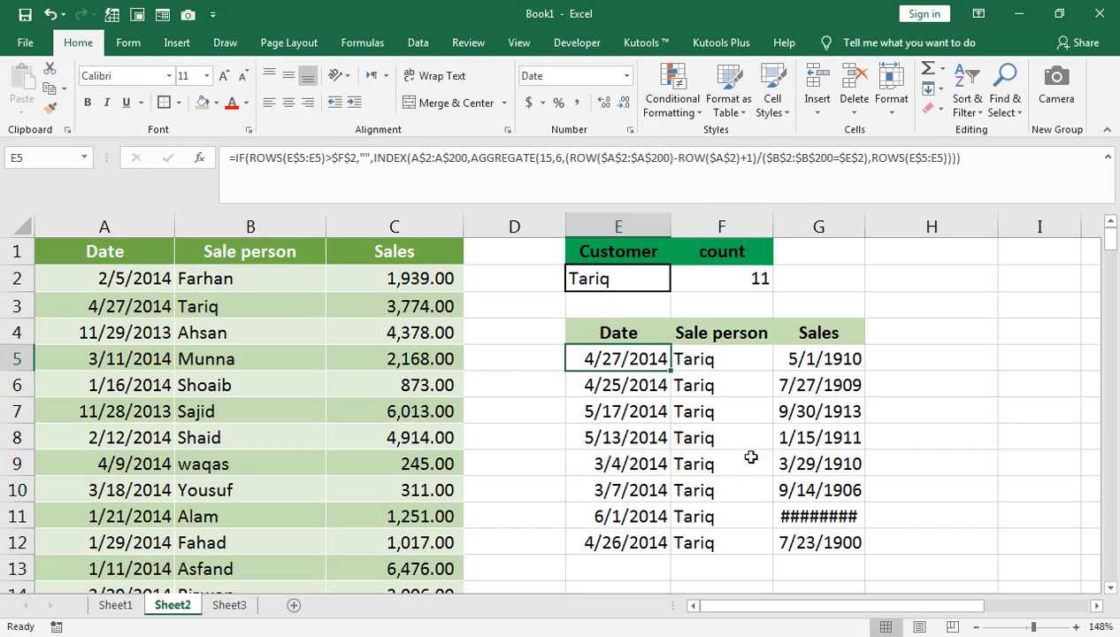
click(343, 286)
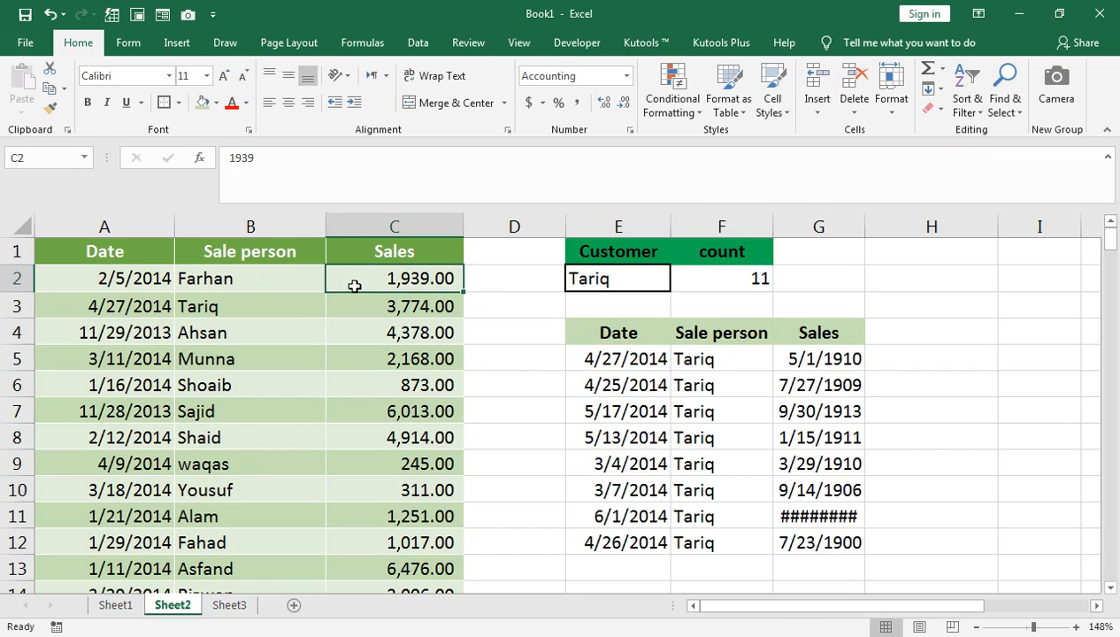
click(142, 280)
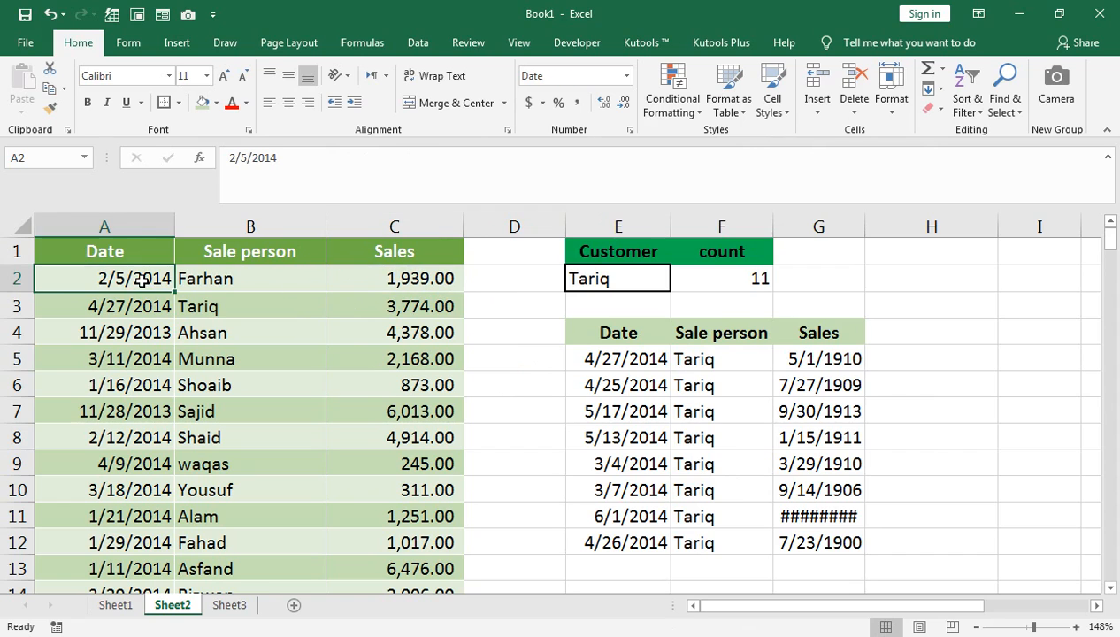
click(611, 358)
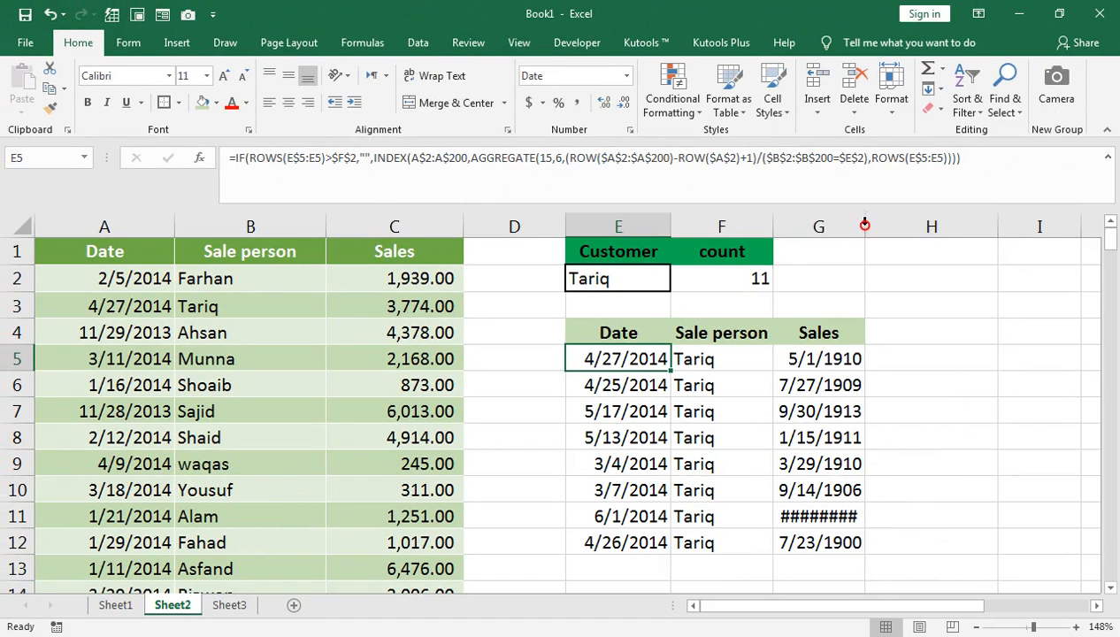
double_click(864, 226)
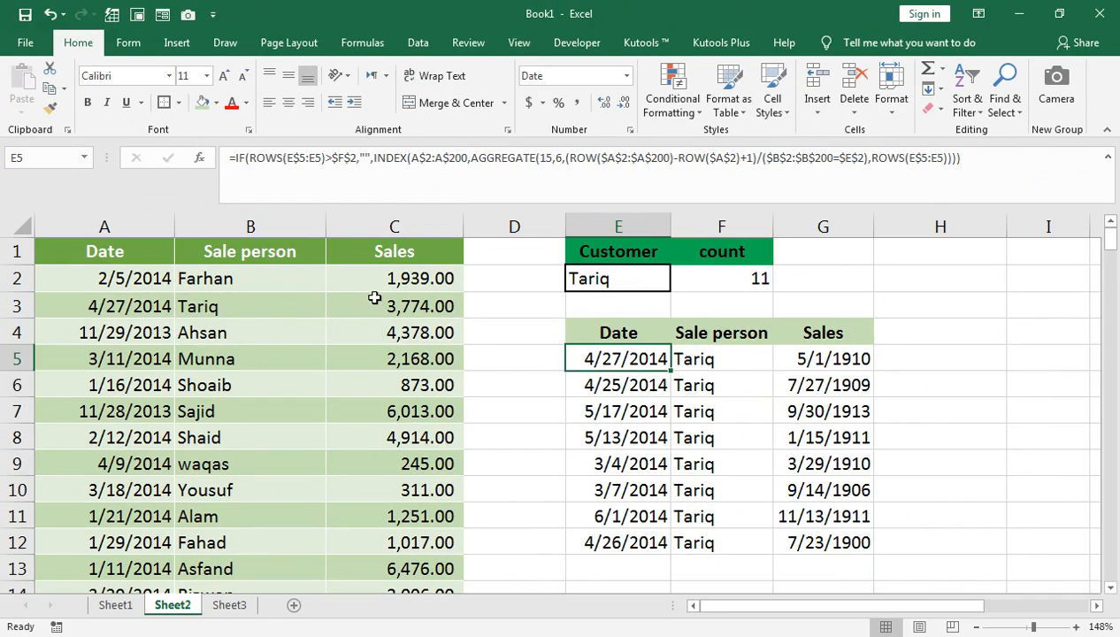
Format the range A1:E17 on Sheet1 as a table with a green medium style.
click(133, 605)
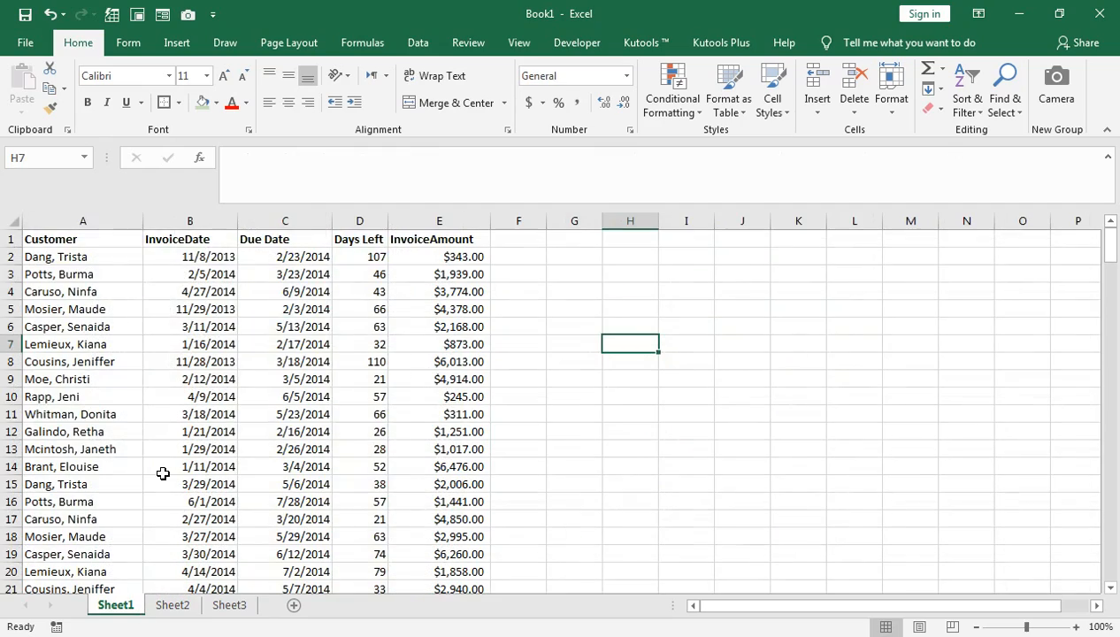
drag(111, 245, 418, 513)
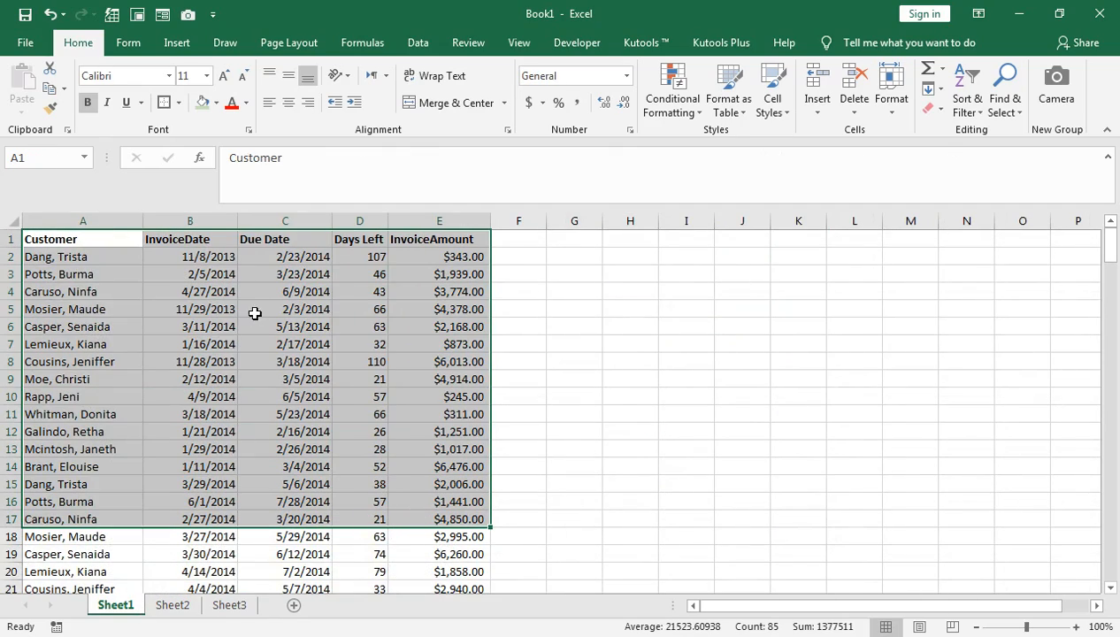
click(730, 113)
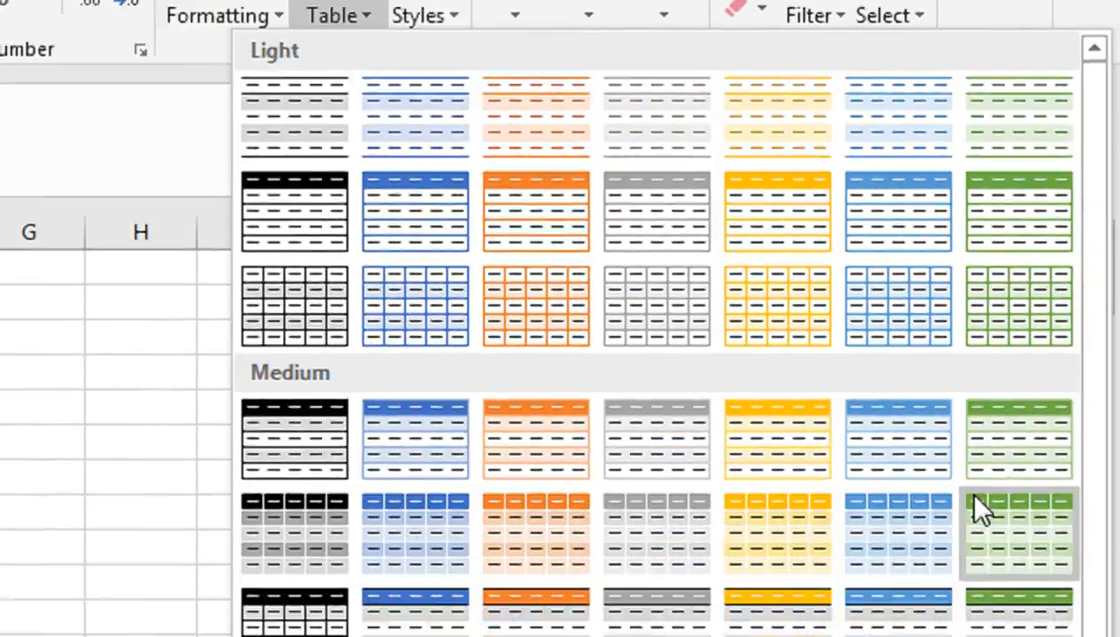
click(1053, 363)
click(736, 432)
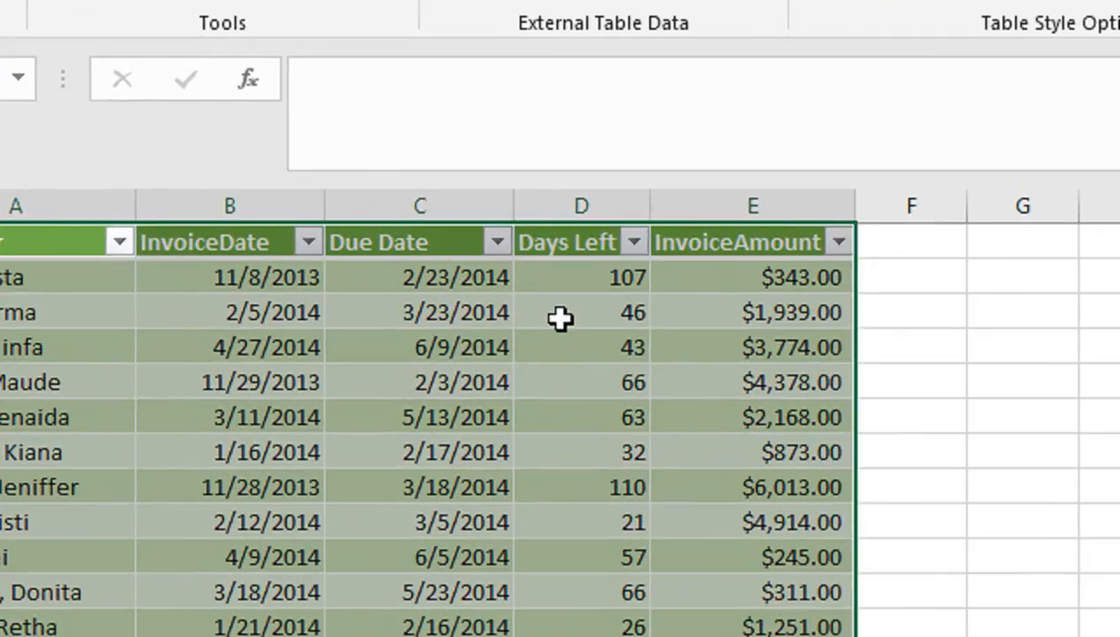
click(352, 276)
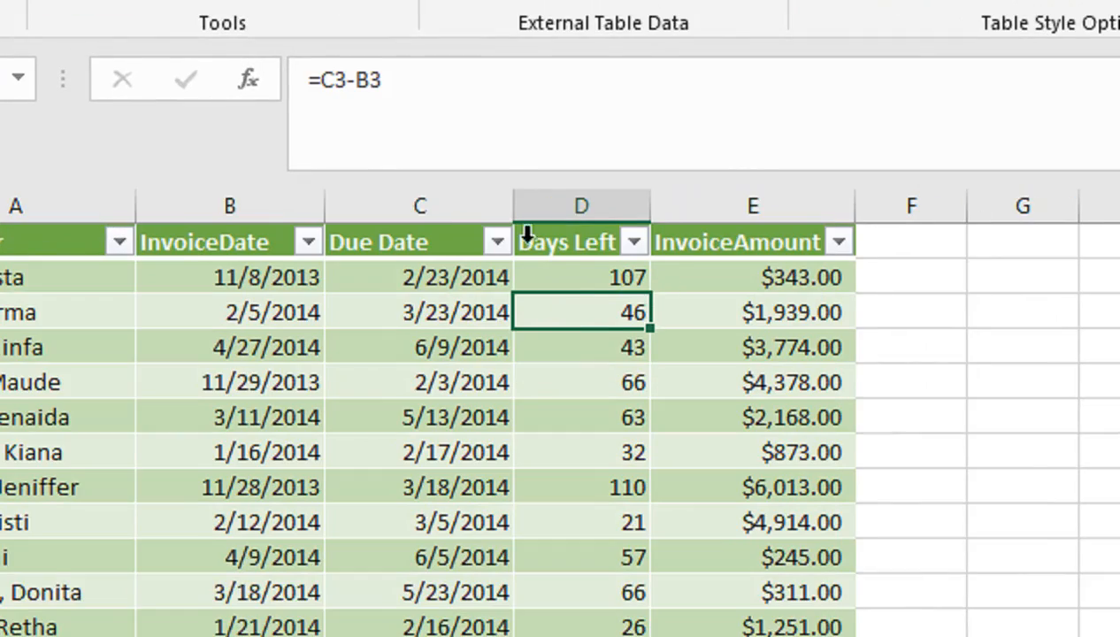
click(446, 242)
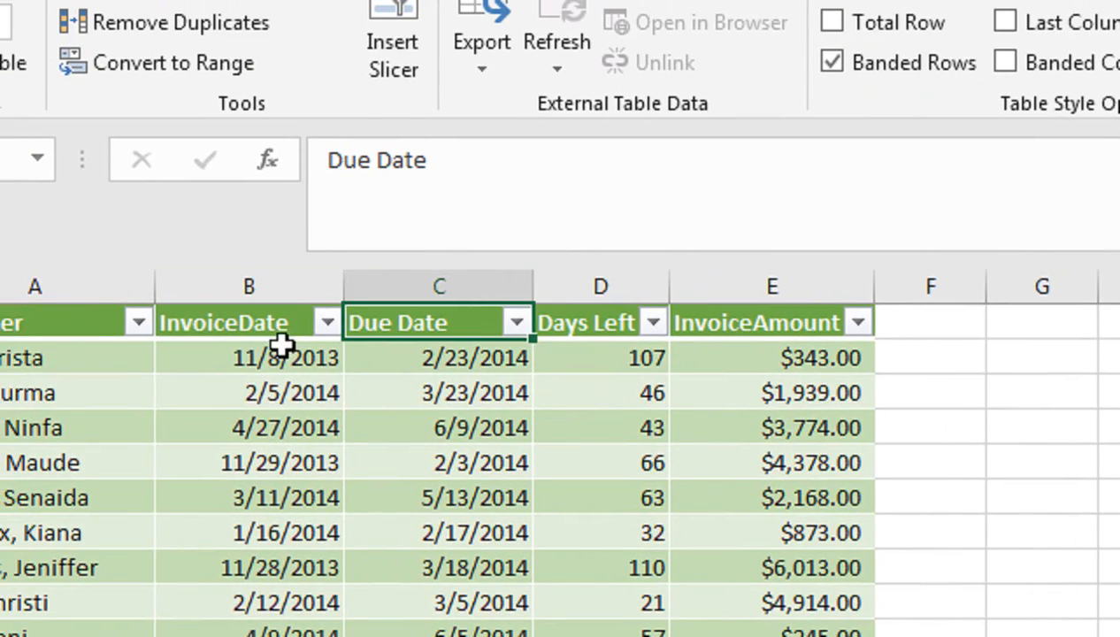
click(257, 323)
click(92, 323)
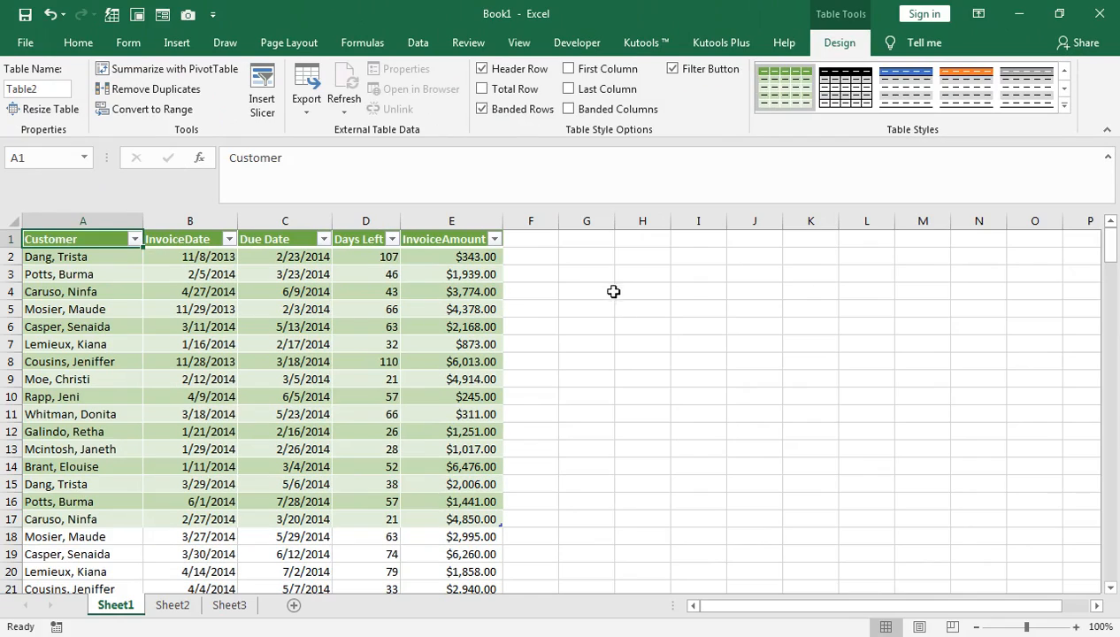
click(610, 293)
text(=SUM()
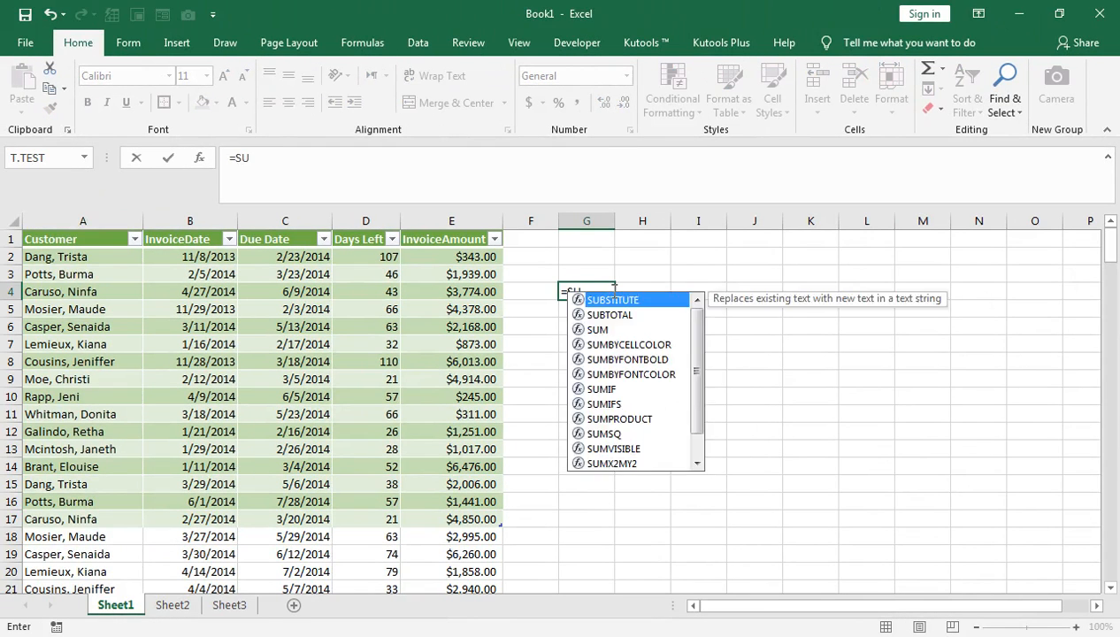
key(Left)
key(Left)
key(Up)
key(shift+Down)
key(shift+Down)
key(shift+Down)
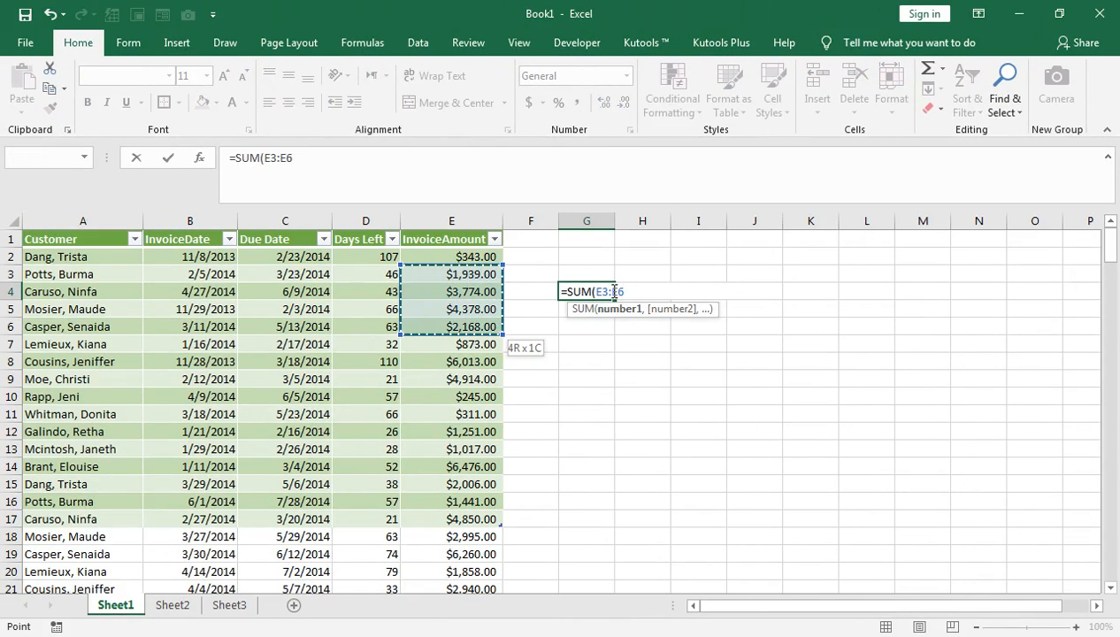
click(478, 237)
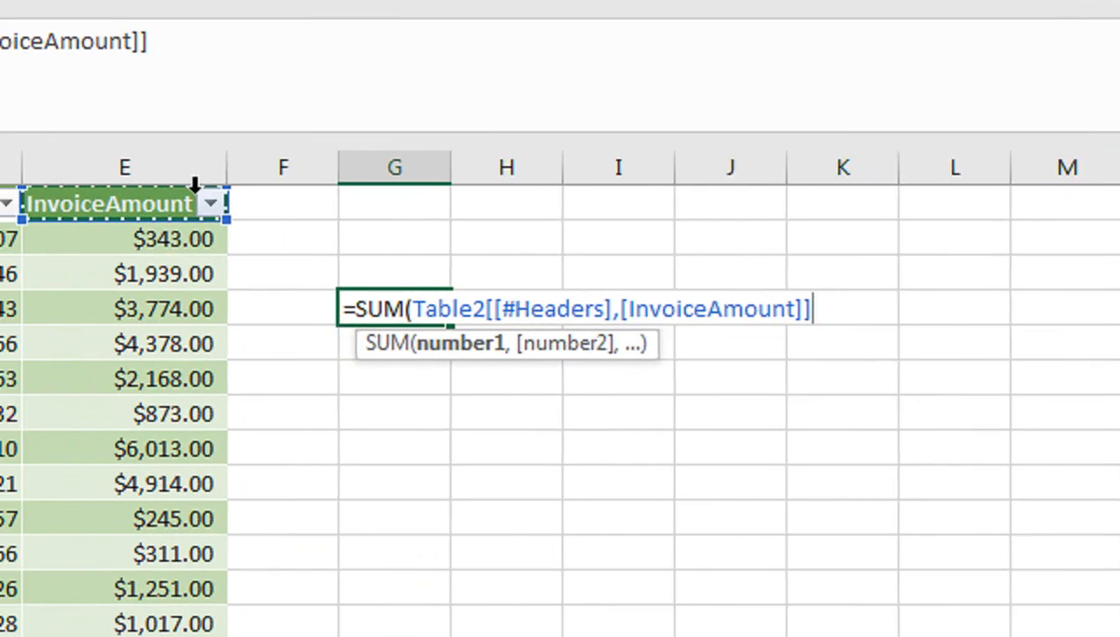
click(194, 239)
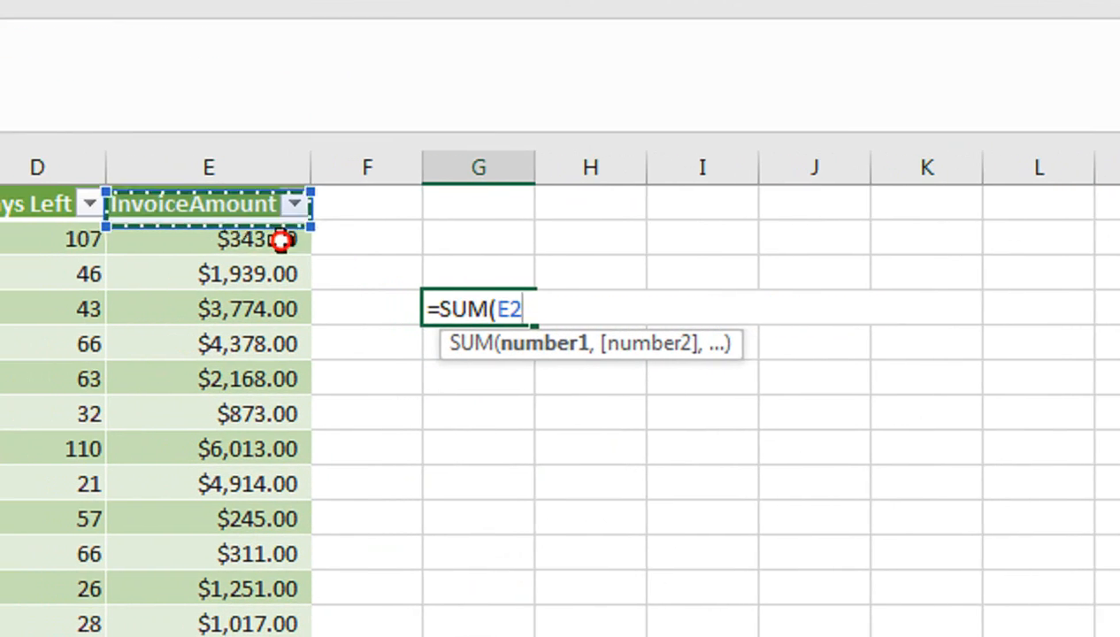
drag(163, 237, 266, 550)
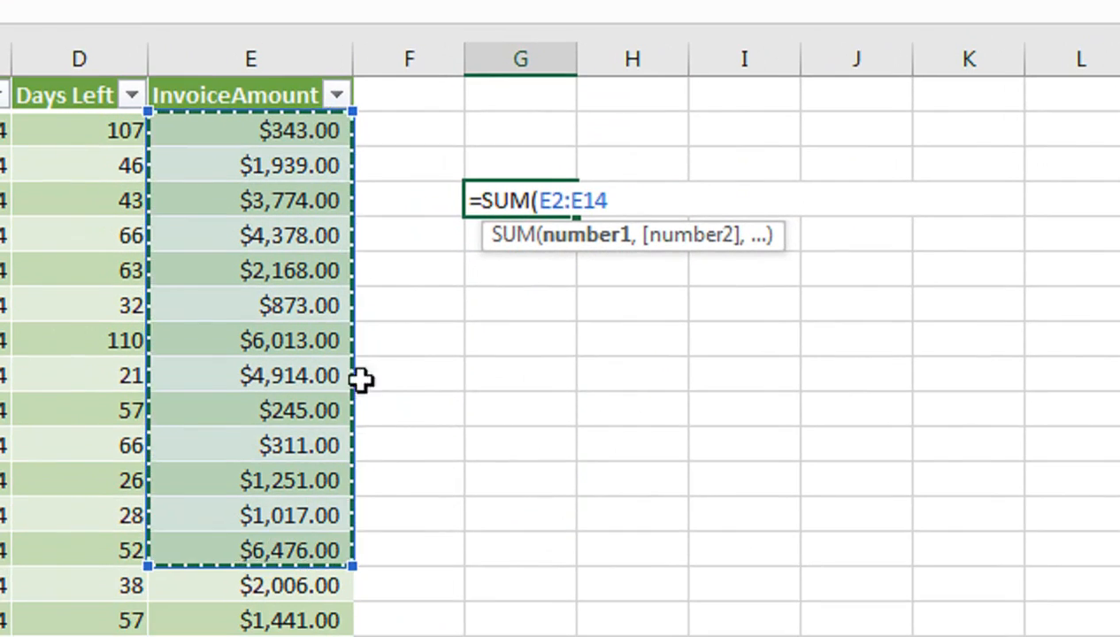
click(216, 265)
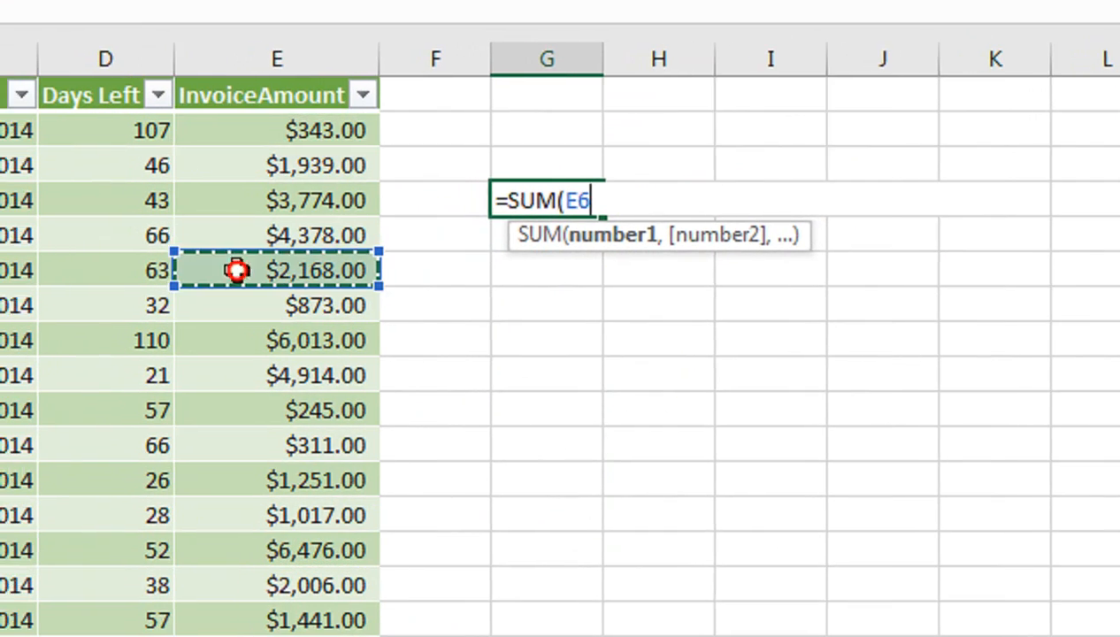
click(248, 91)
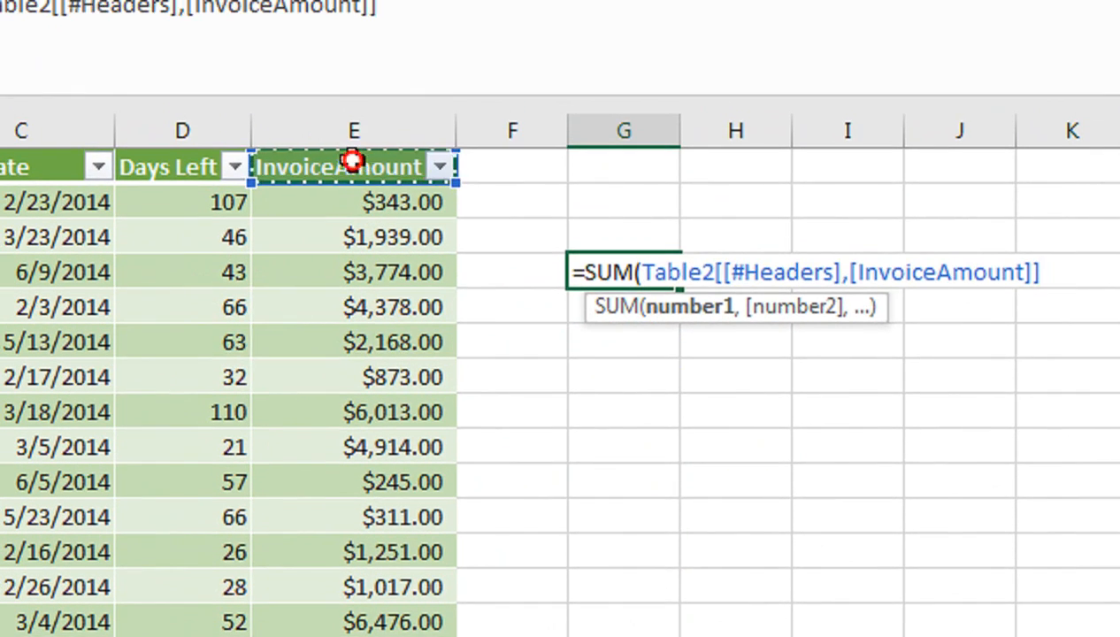
drag(352, 161, 472, 392)
key(BackSpace)
key(BackSpace)
key(BackSpace)
key(BackSpace)
key(BackSpace)
key(BackSpace)
key(BackSpace)
key(BackSpace)
key(BackSpace)
key(BackSpace)
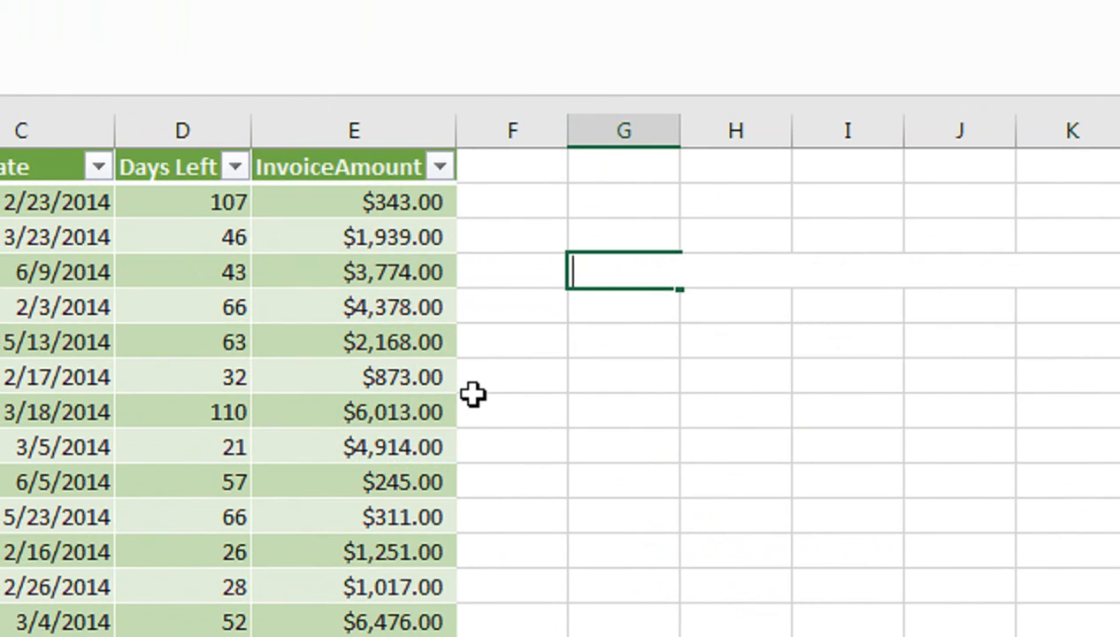
Try a SUM formula in G4 that references column E and the table's InvoiceAmount header.
text(=SUM()
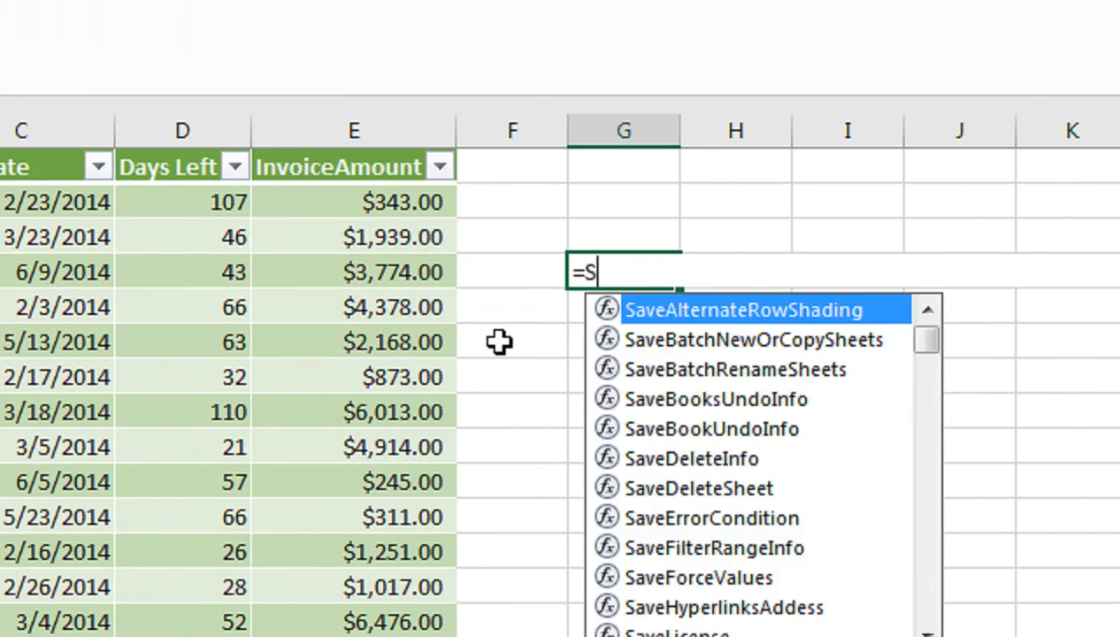
click(334, 148)
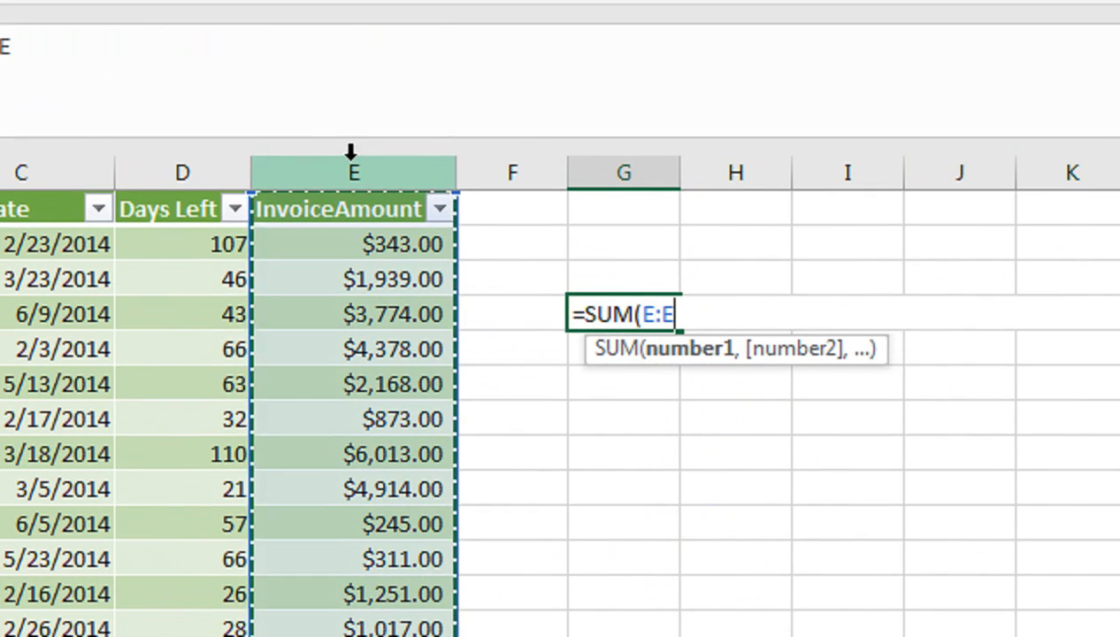
click(400, 203)
click(397, 182)
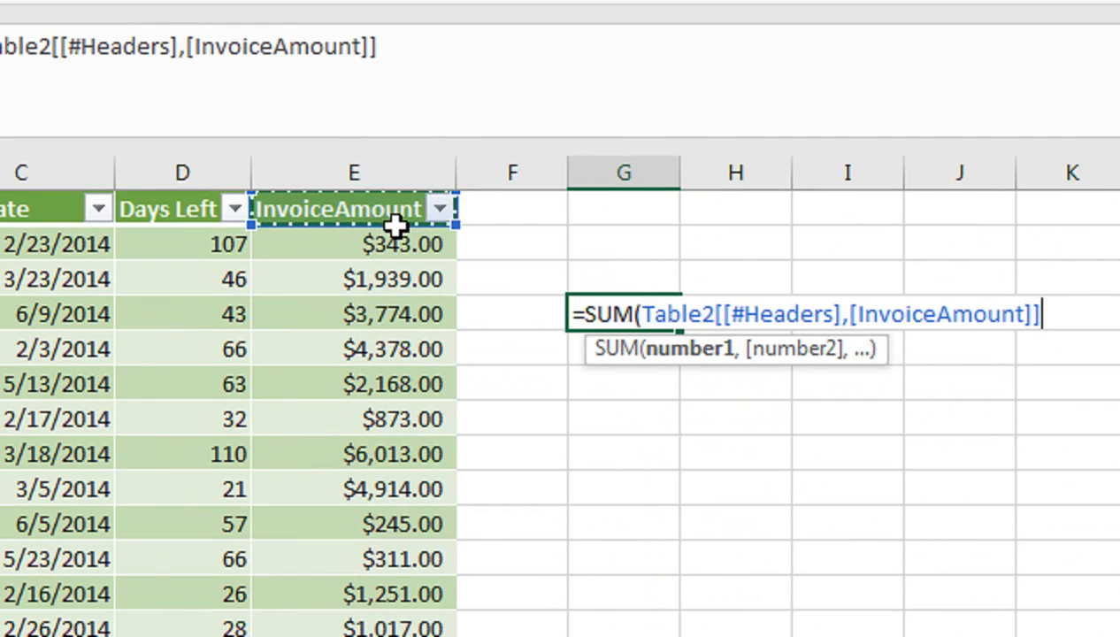
key(BackSpace)
key(BackSpace)
key(BackSpace)
key(BackSpace)
key(BackSpace)
key(BackSpace)
key(BackSpace)
key(BackSpace)
key(BackSpace)
key(BackSpace)
key(BackSpace)
key(BackSpace)
key(BackSpace)
key(BackSpace)
key(BackSpace)
key(BackSpace)
key(BackSpace)
key(BackSpace)
key(BackSpace)
key(BackSpace)
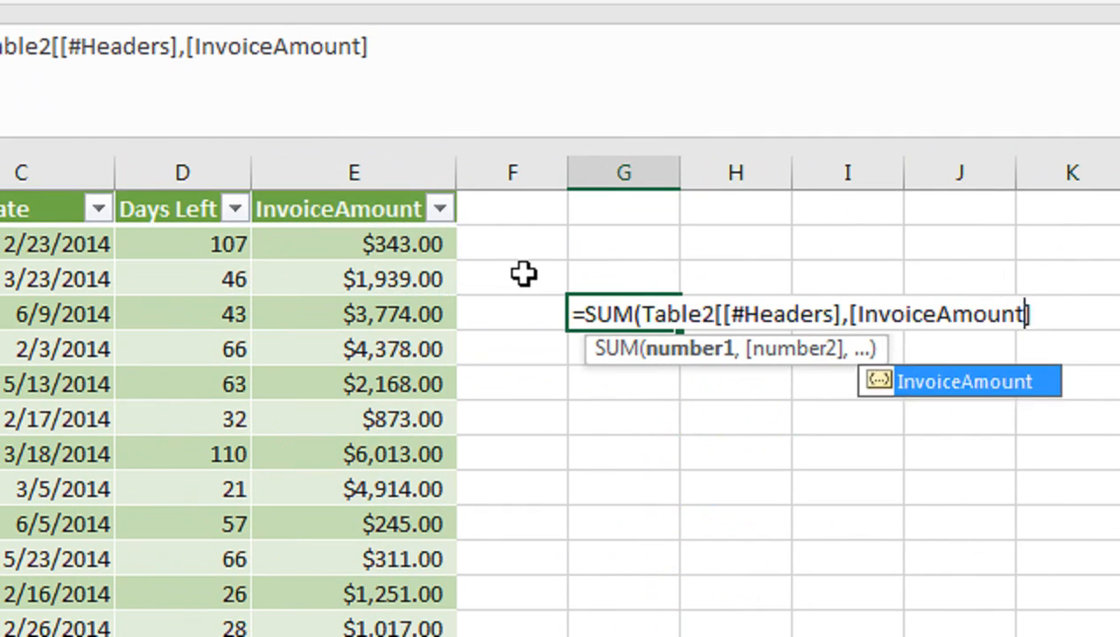
key(Return)
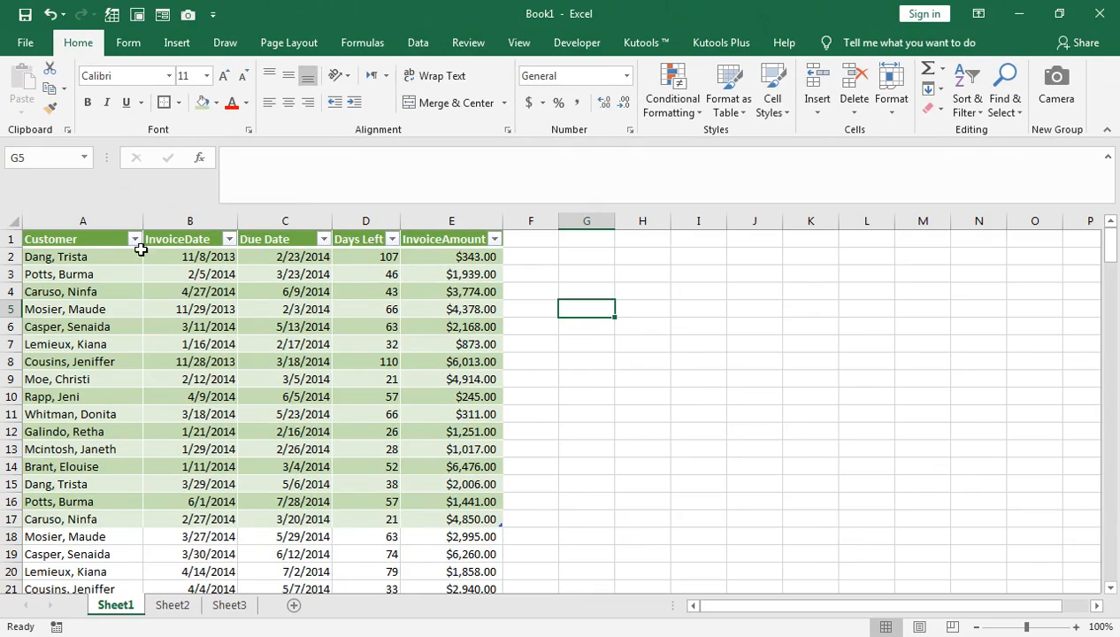
Convert the green table in A1:E17 on Sheet1 to a normal range.
drag(101, 241, 451, 520)
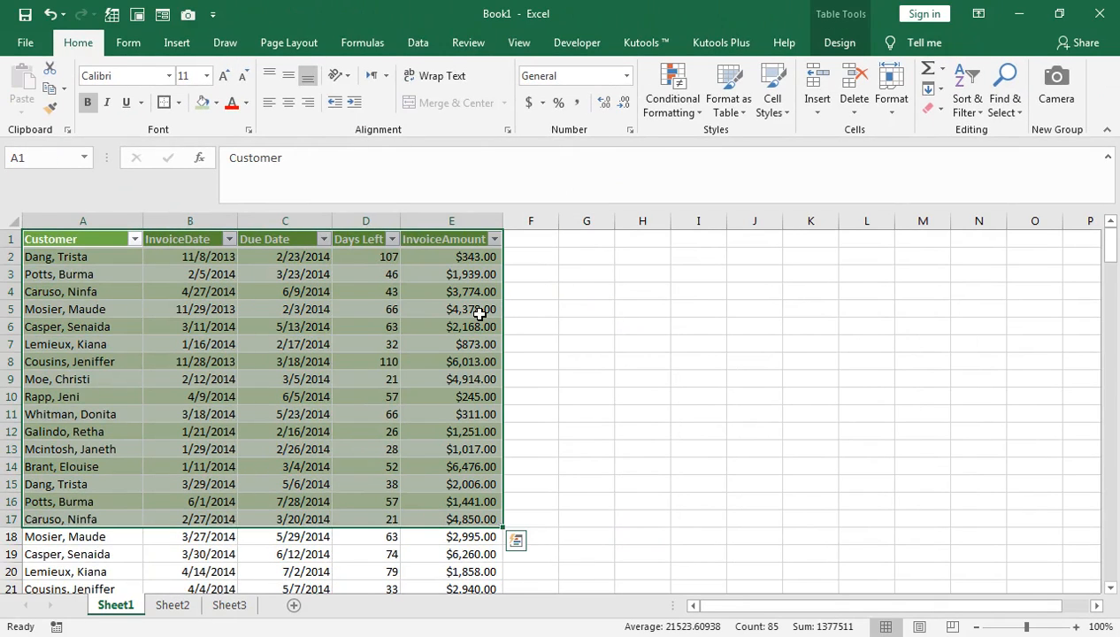
click(840, 43)
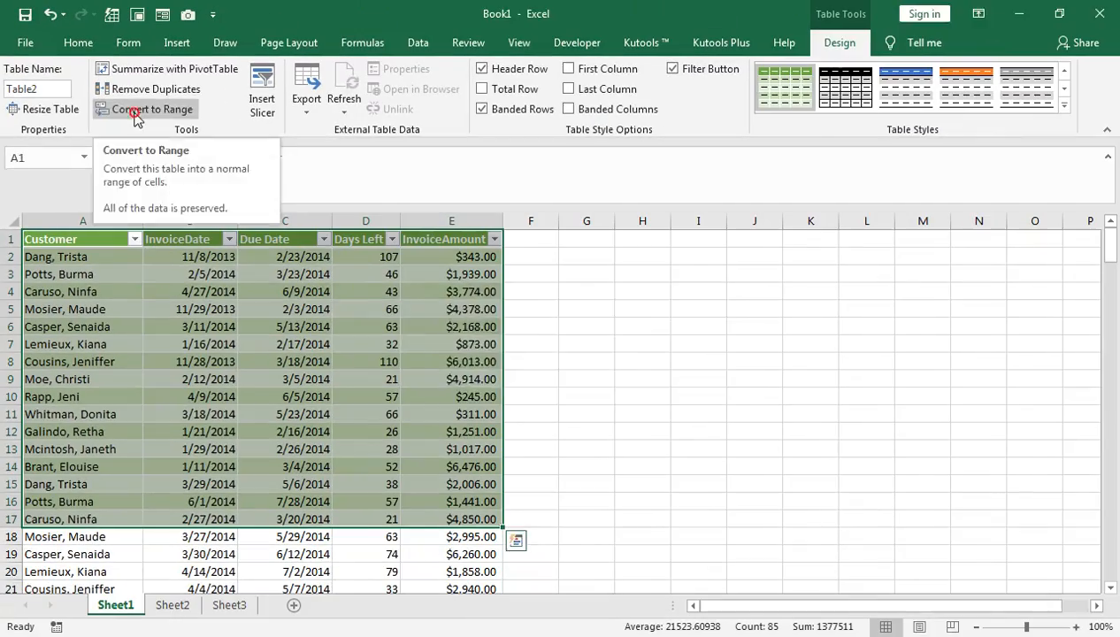
click(269, 226)
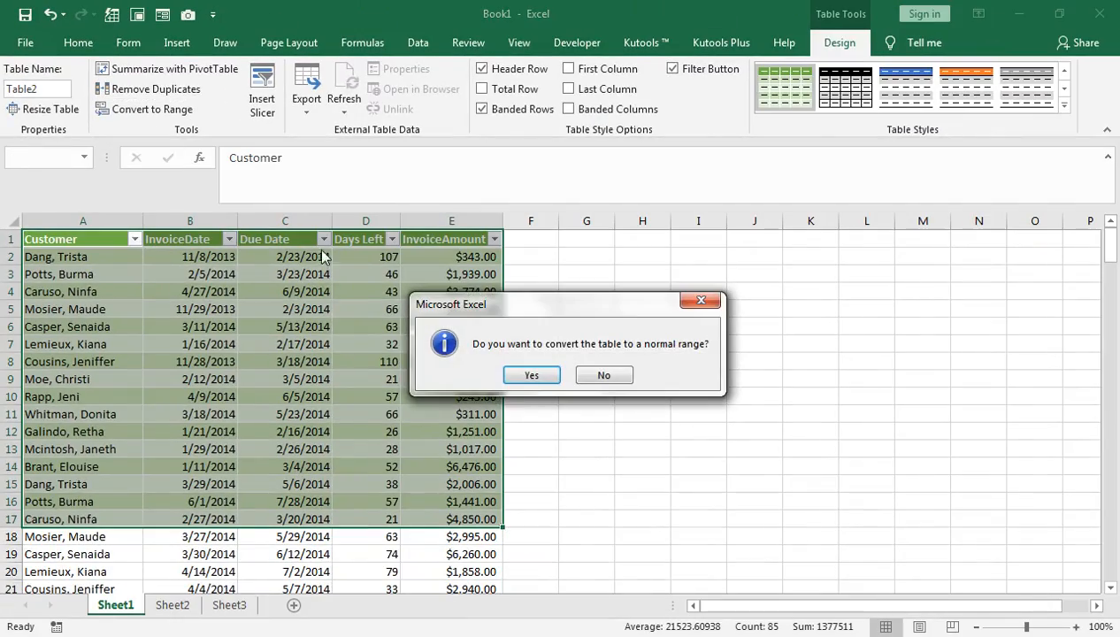
click(535, 376)
click(532, 292)
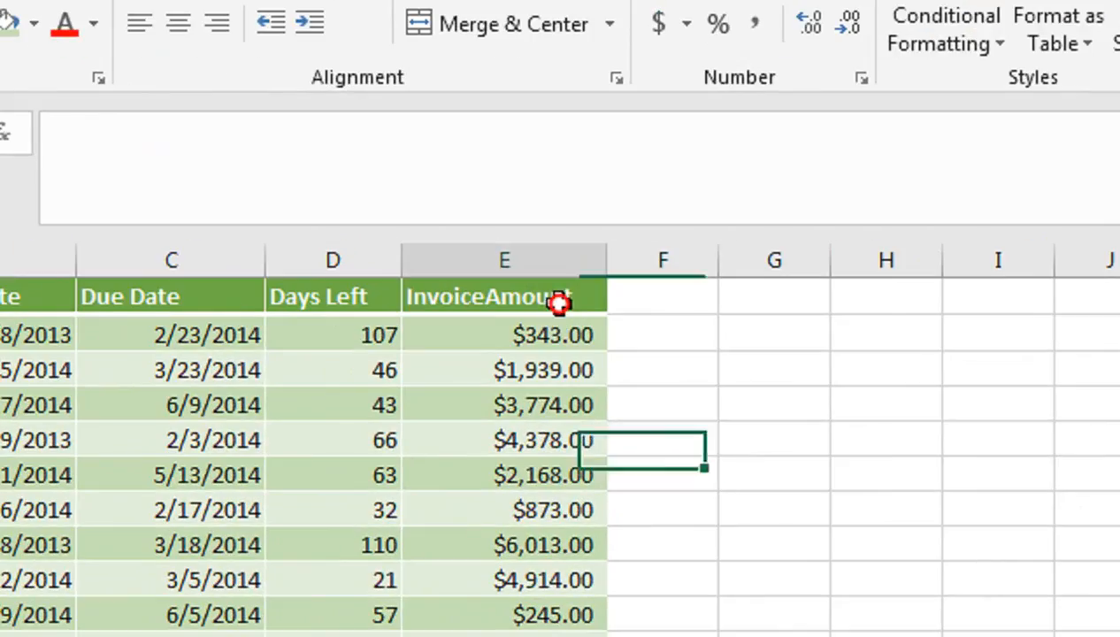
click(478, 242)
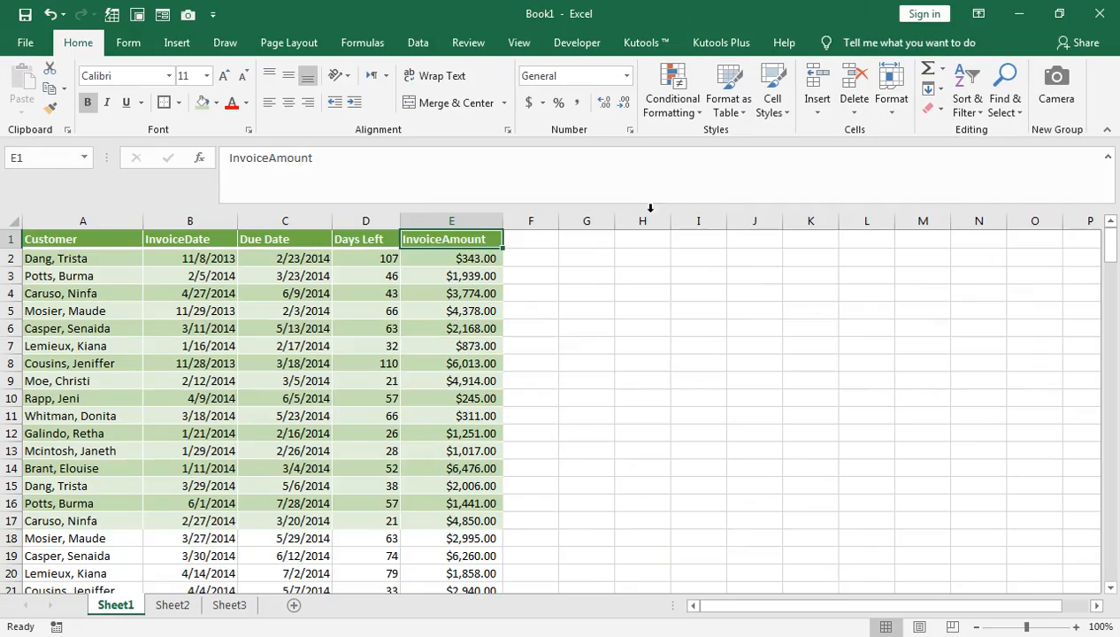
click(473, 345)
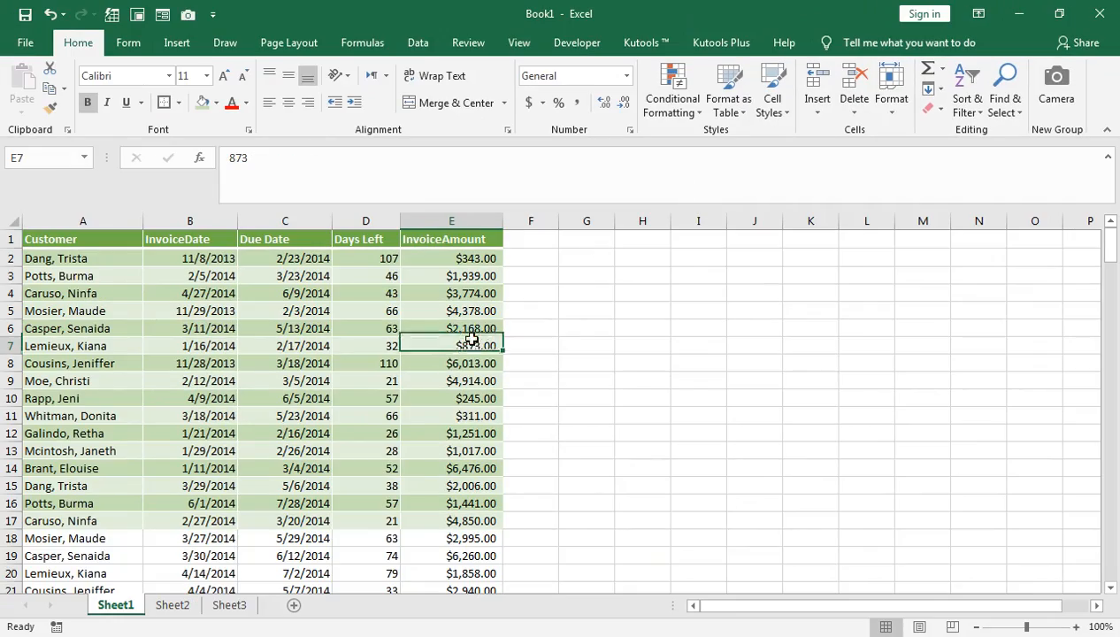
On Sheet2, fill the record formulas in the Date, Sale person and Sales columns down through E5:G20.
click(181, 604)
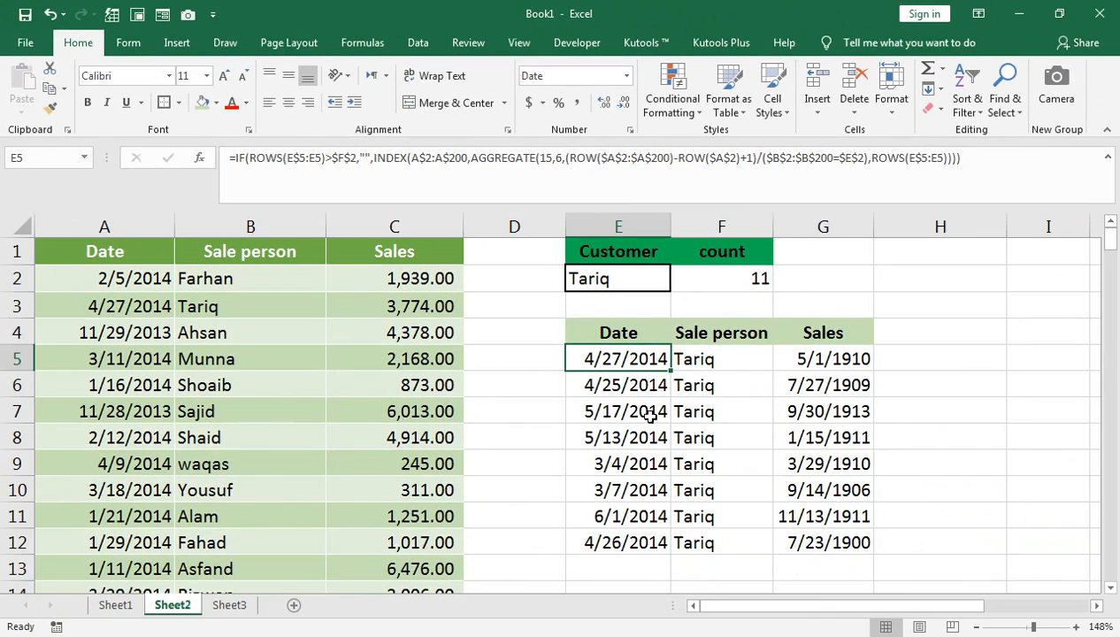
drag(659, 353, 646, 533)
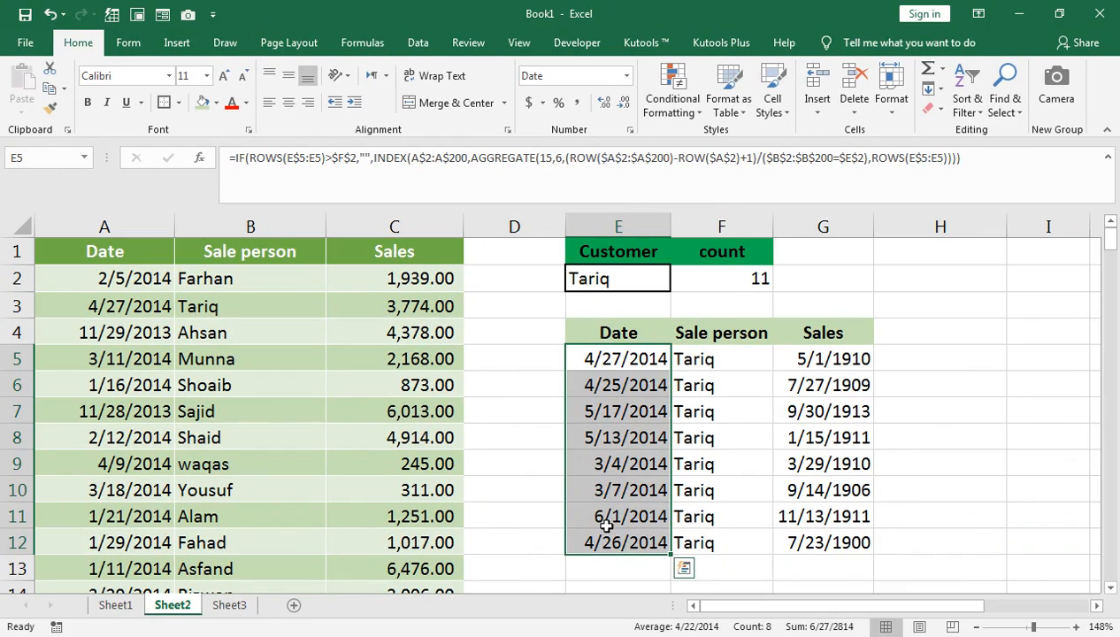
key(ctrl+q)
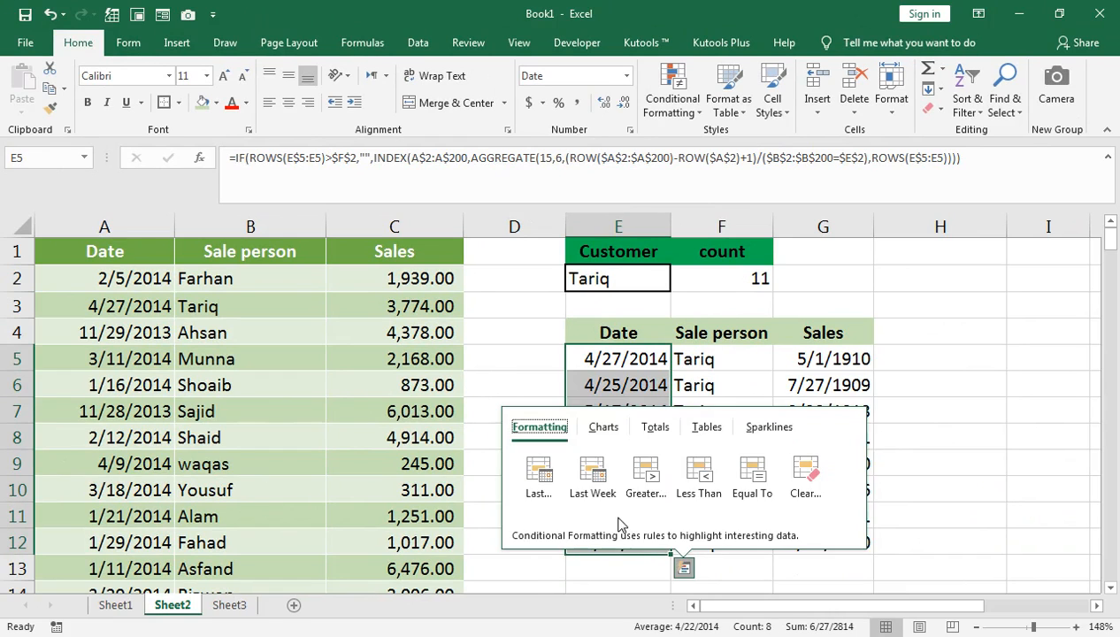
click(606, 356)
key(shift+Down)
key(shift+Down)
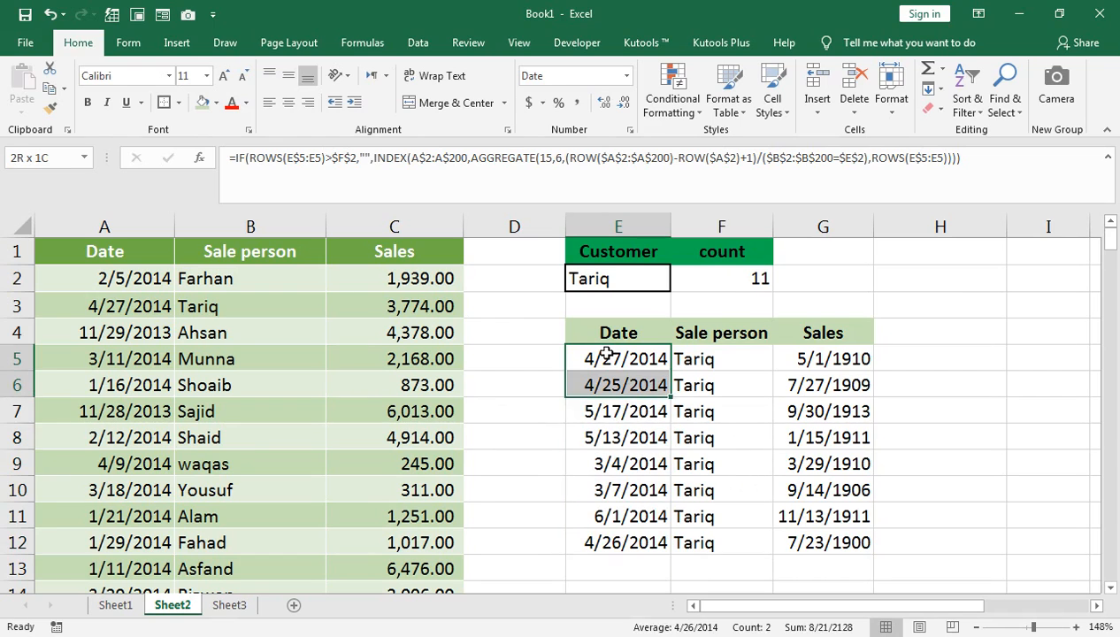
key(shift+Down)
key(shift+Down)
key(shift+Down)
key(shift+Down)
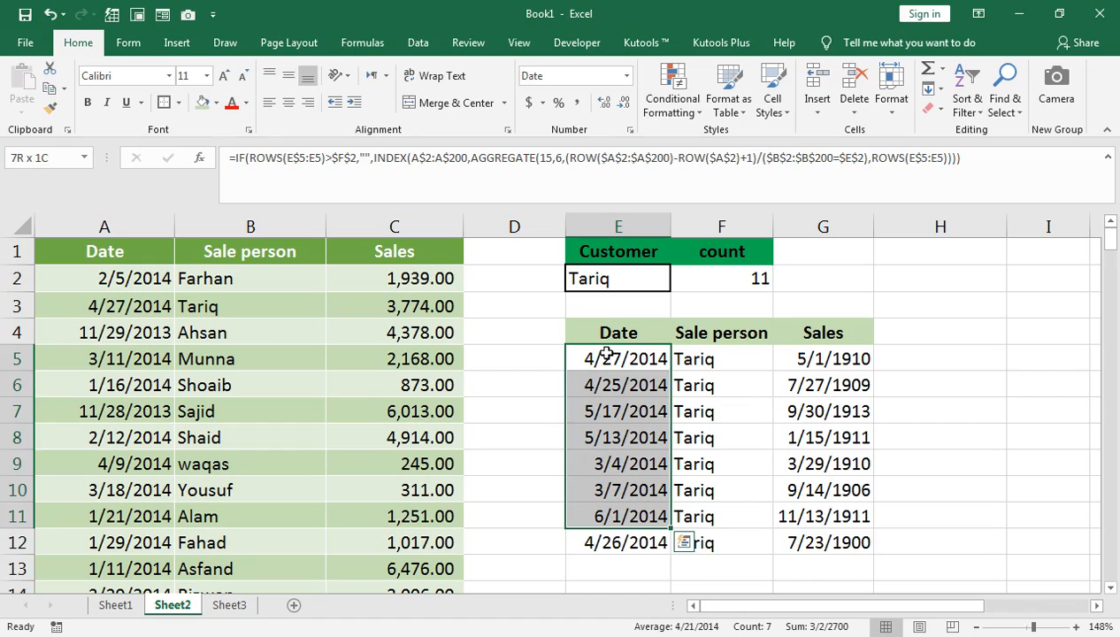
key(shift+Down)
key(shift+Right)
key(shift+Right)
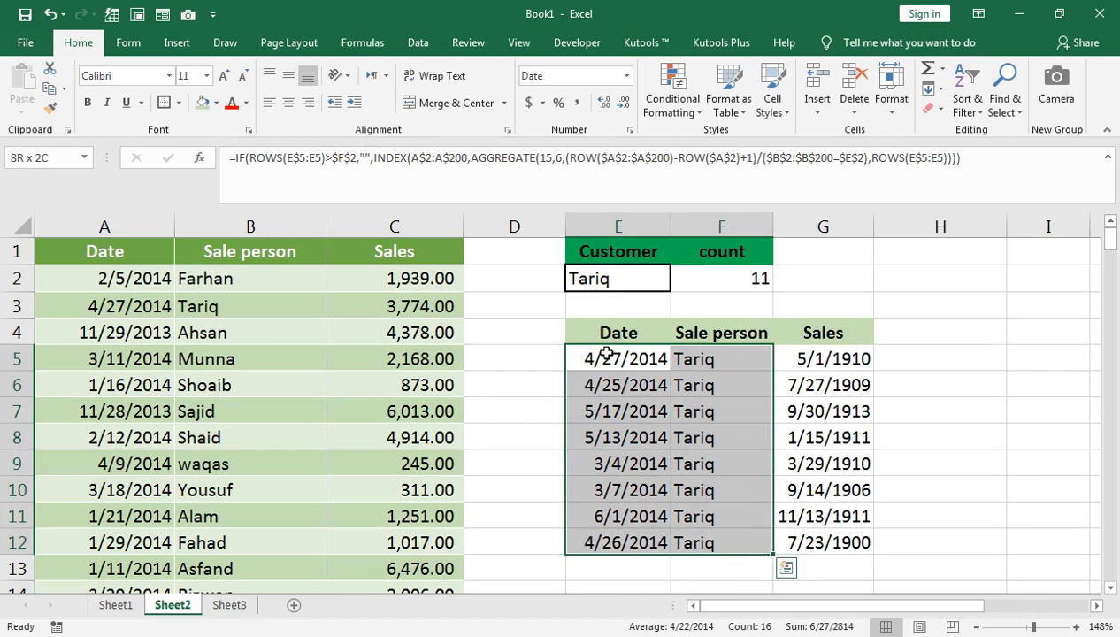
key(shift+Down)
key(shift+Down)
key(shift+Down)
key(shift+Down)
key(shift+Down)
key(shift+Down)
key(shift+Down)
key(shift+Down)
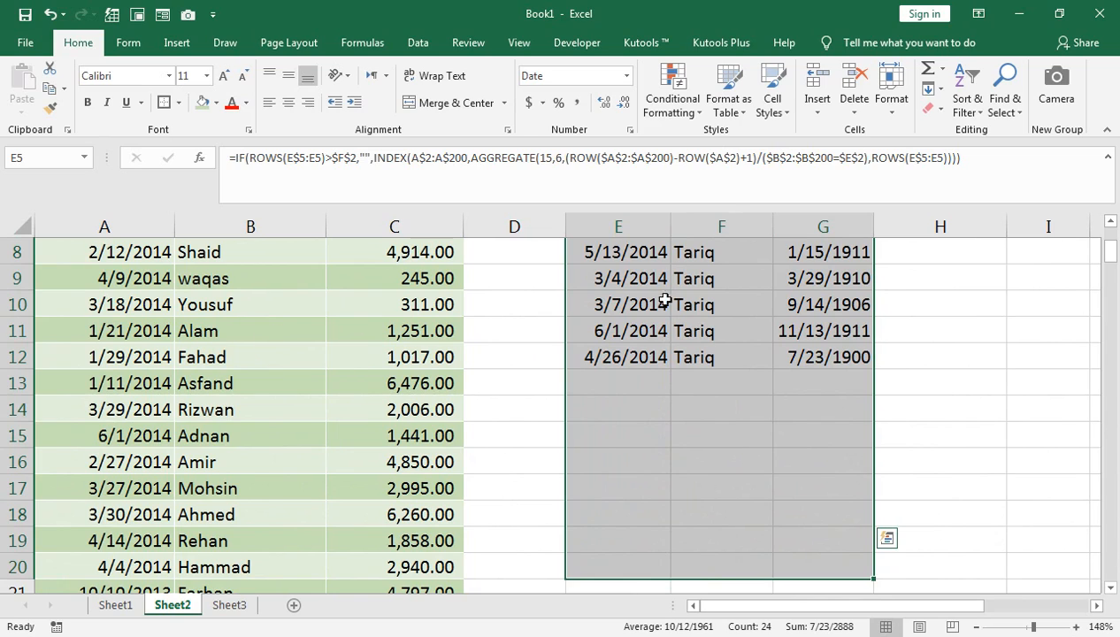
key(ctrl+d)
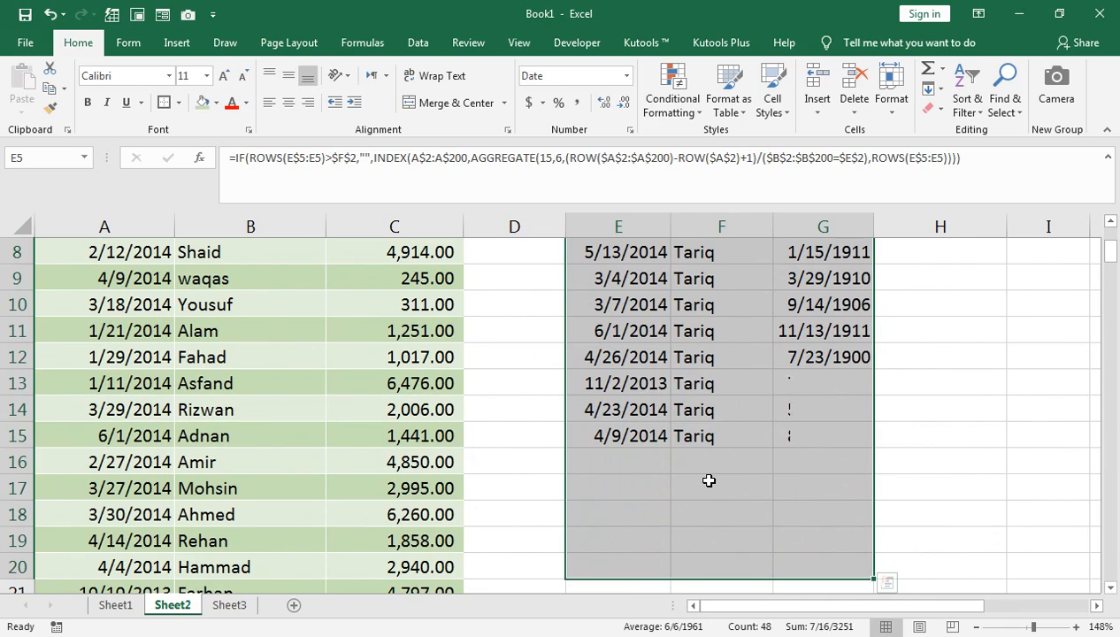
Compare the number of listed dates with the count in F2 and check the formula in the blank cell E18.
drag(618, 437, 628, 277)
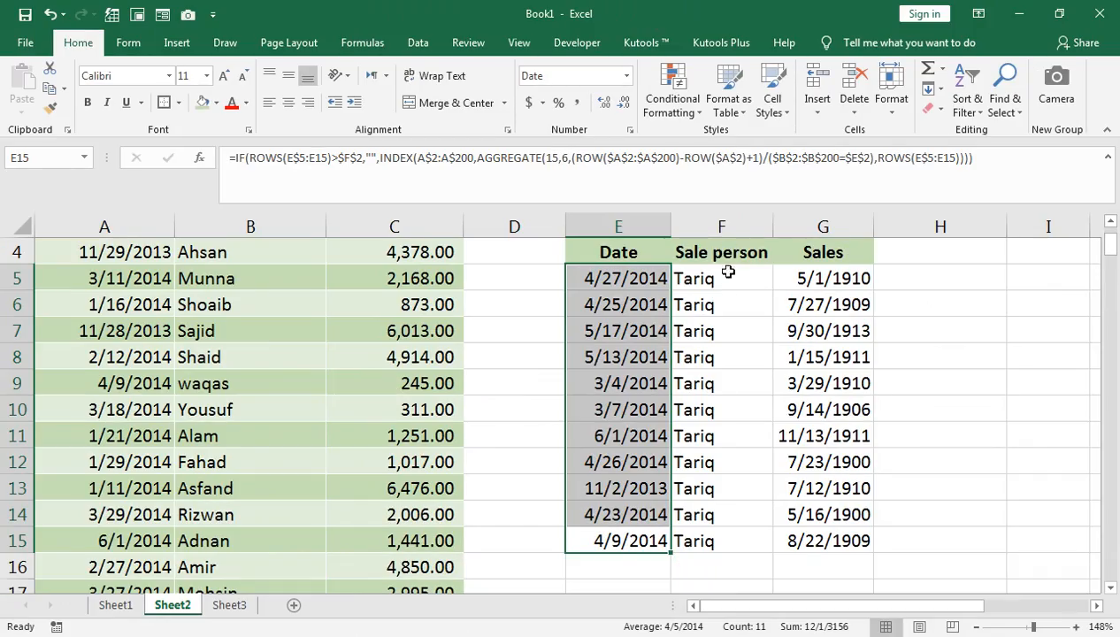
scroll(777, 274, up, 1)
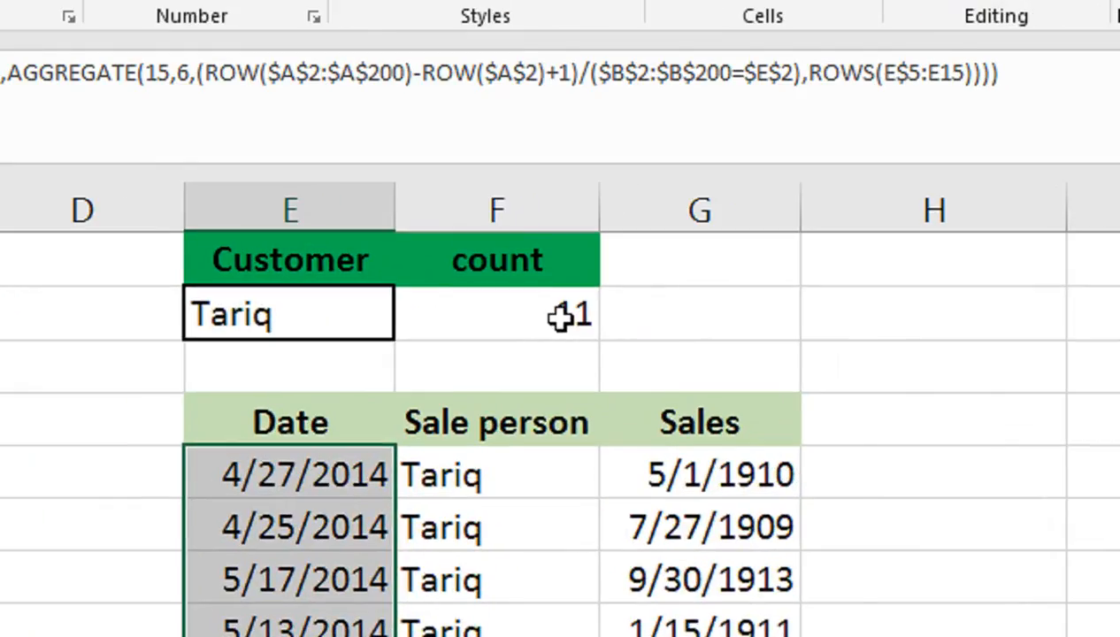
scroll(678, 350, down, 1)
scroll(680, 354, up, 1)
scroll(686, 557, down, 1)
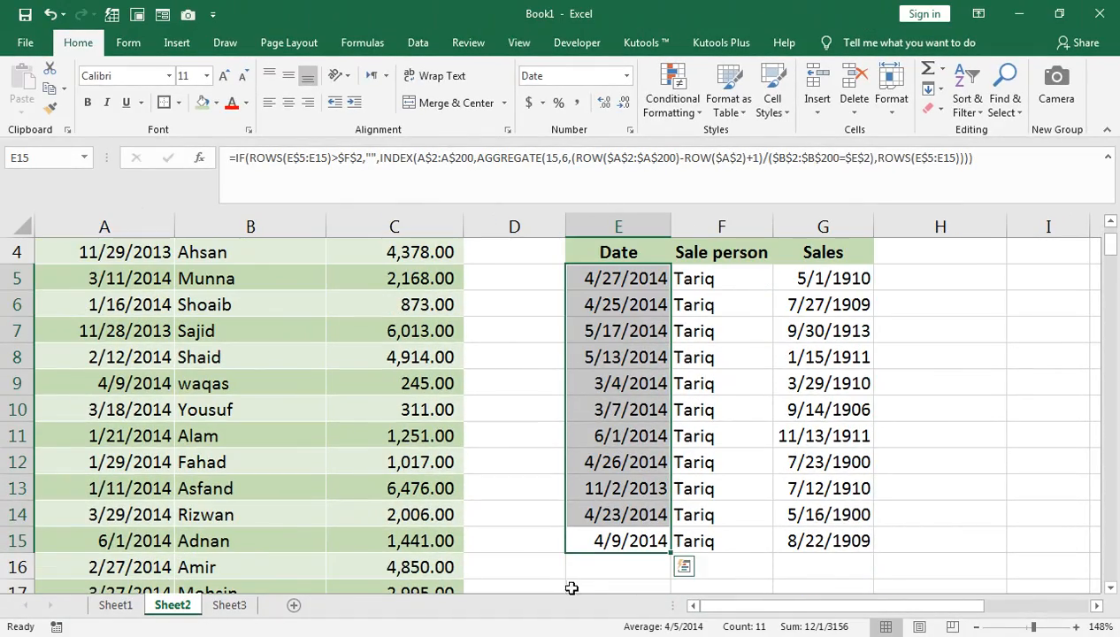
click(1109, 587)
click(599, 492)
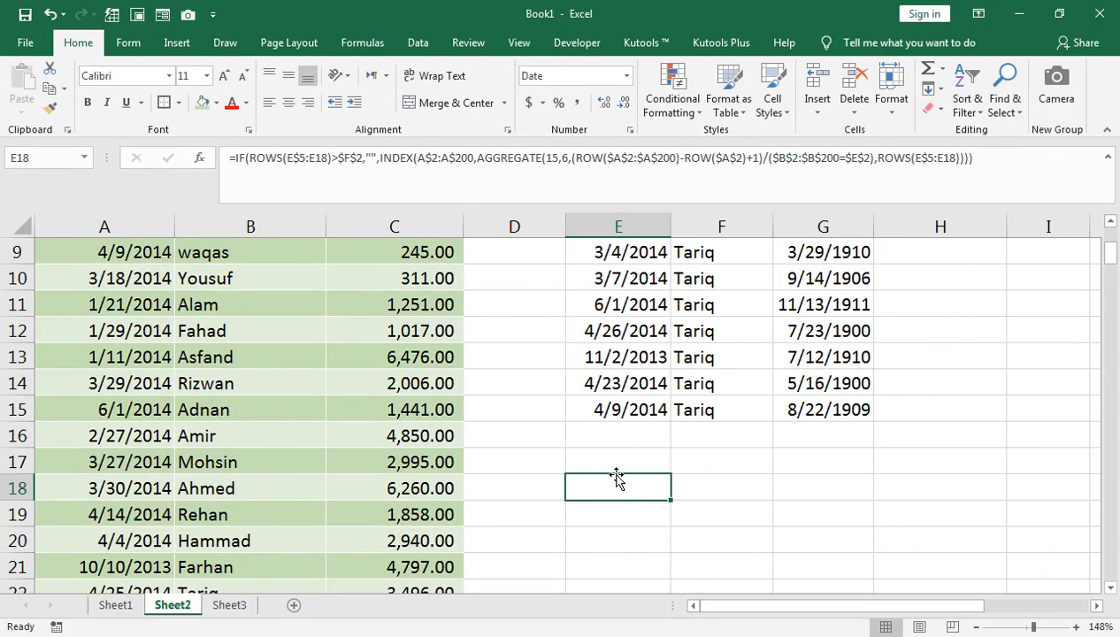
scroll(617, 477, up, 2)
scroll(616, 263, up, 1)
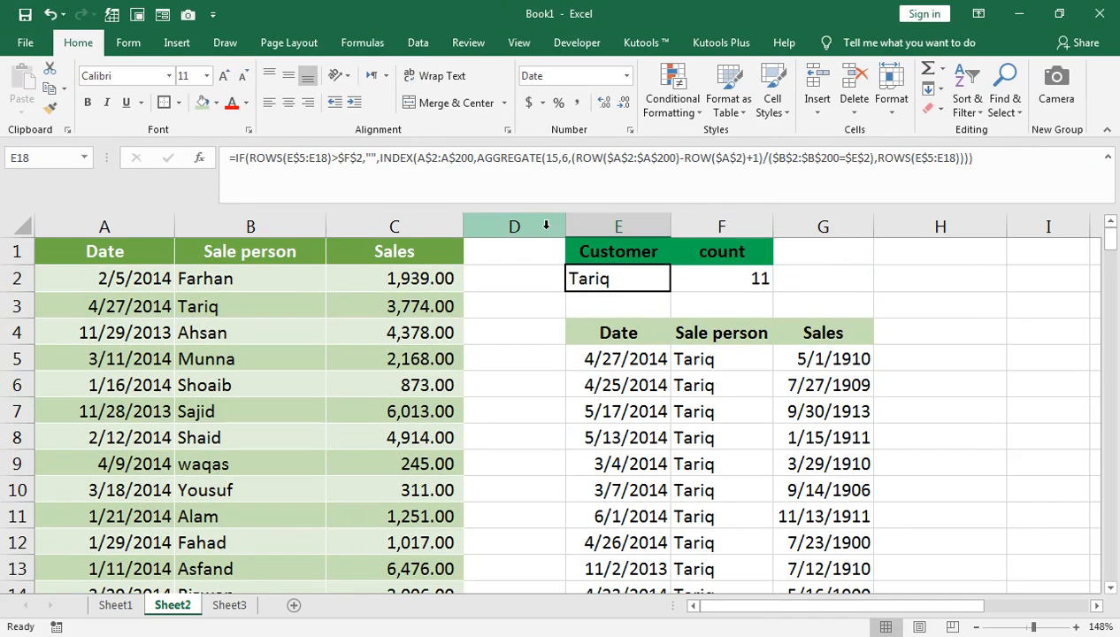
Insert a new column before column D on Sheet2 and clear its inherited formatting.
click(541, 226)
right_click(545, 227)
click(589, 351)
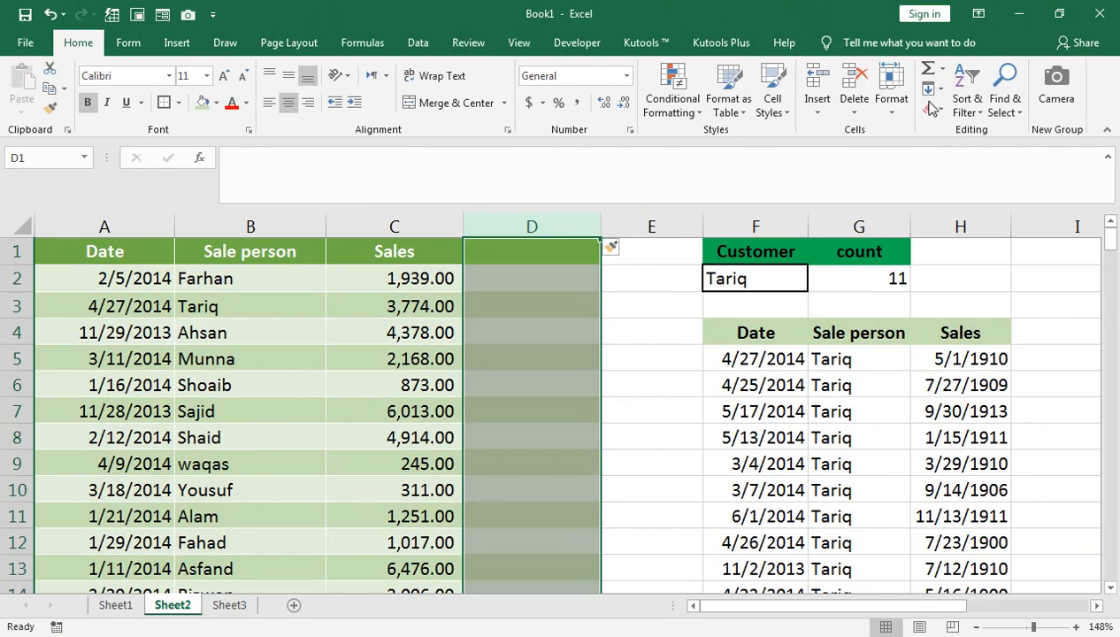
click(929, 108)
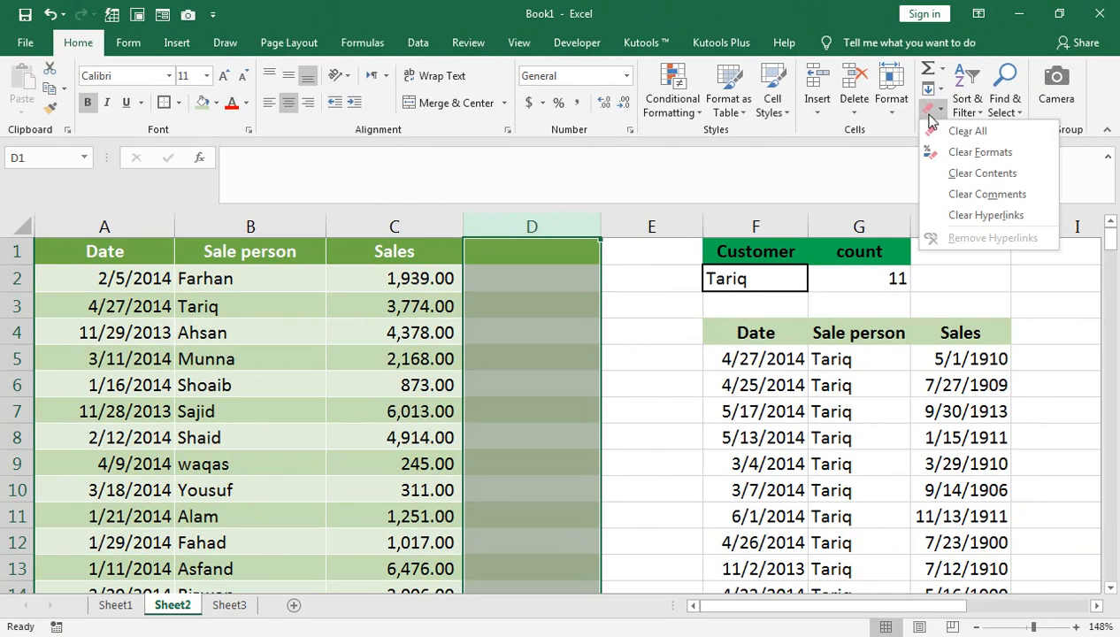
click(933, 142)
Narrow the two empty columns D and E between the source data and the results.
drag(703, 227, 684, 225)
click(593, 224)
drag(598, 224, 542, 226)
Enter the header S NO in E4 and copy the Date header's formatting onto it.
click(603, 330)
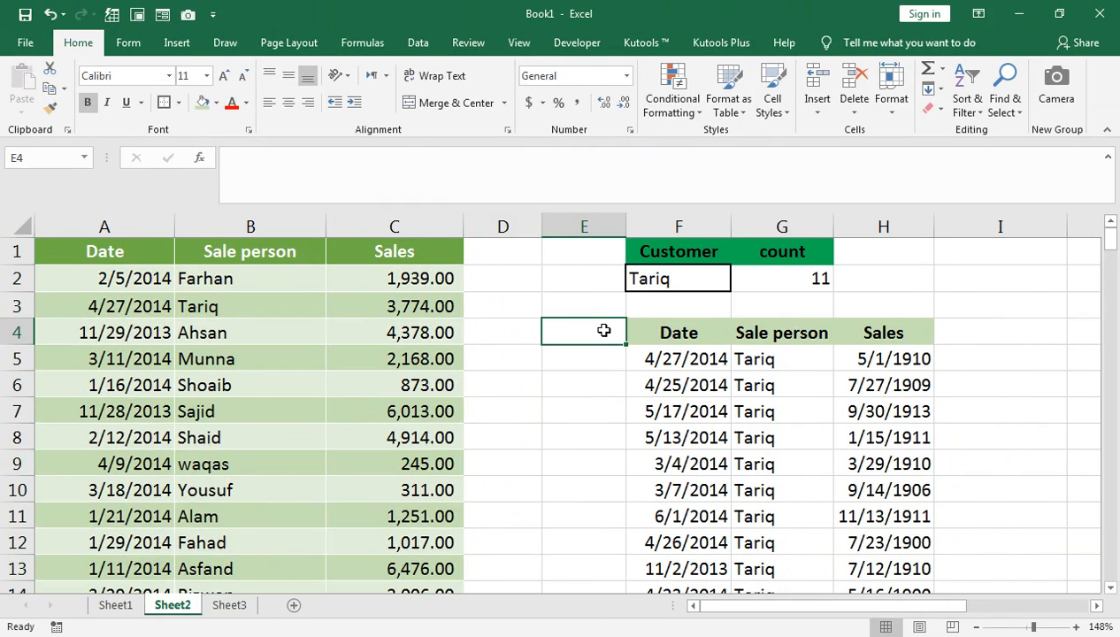
text(S N)
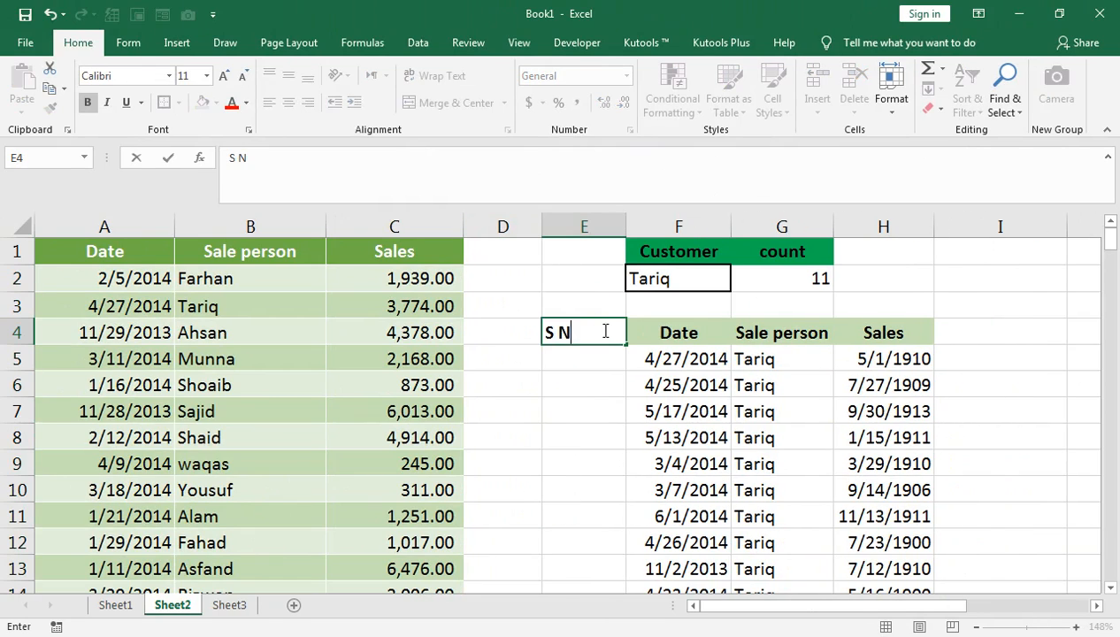
text(O)
key(Tab)
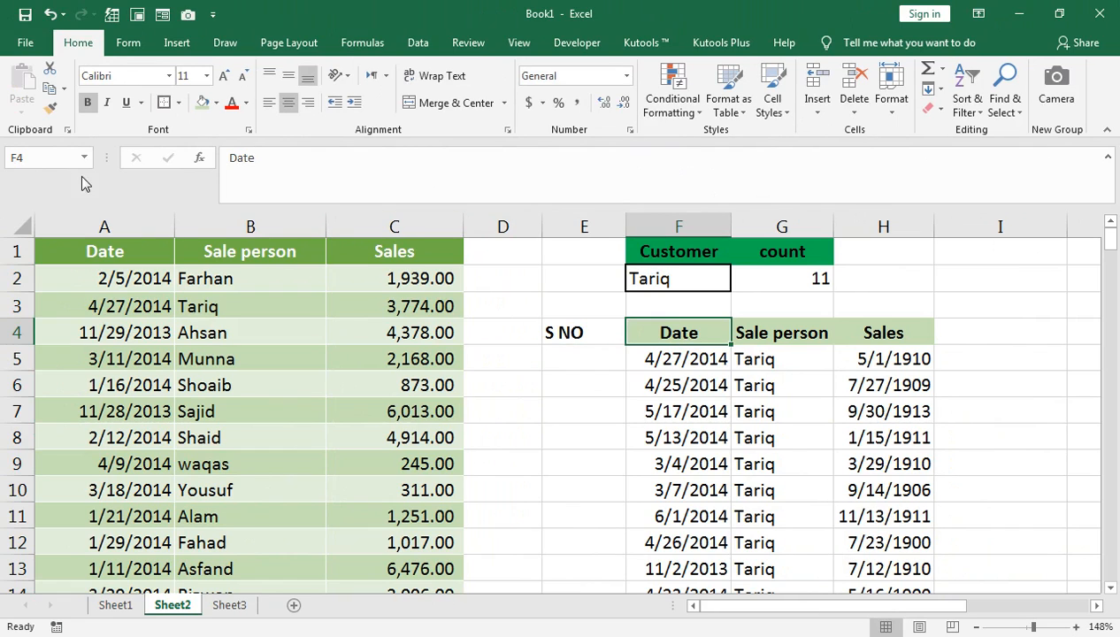
click(50, 107)
click(552, 333)
click(591, 370)
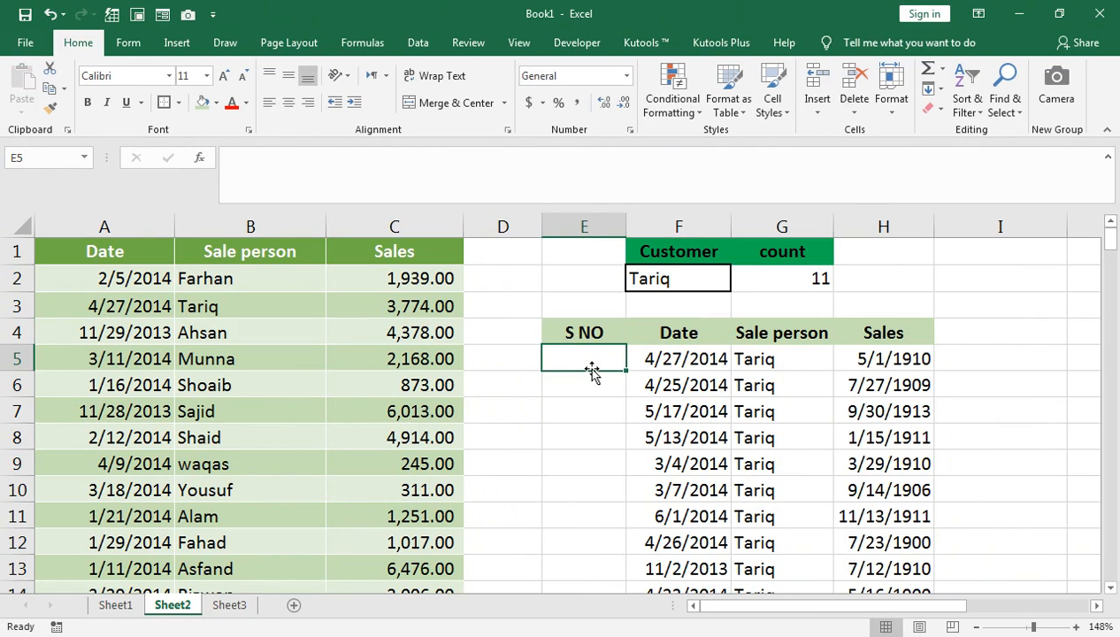
Enter 1 in E5 as the first serial number.
text(=)
key(BackSpace)
text(1)
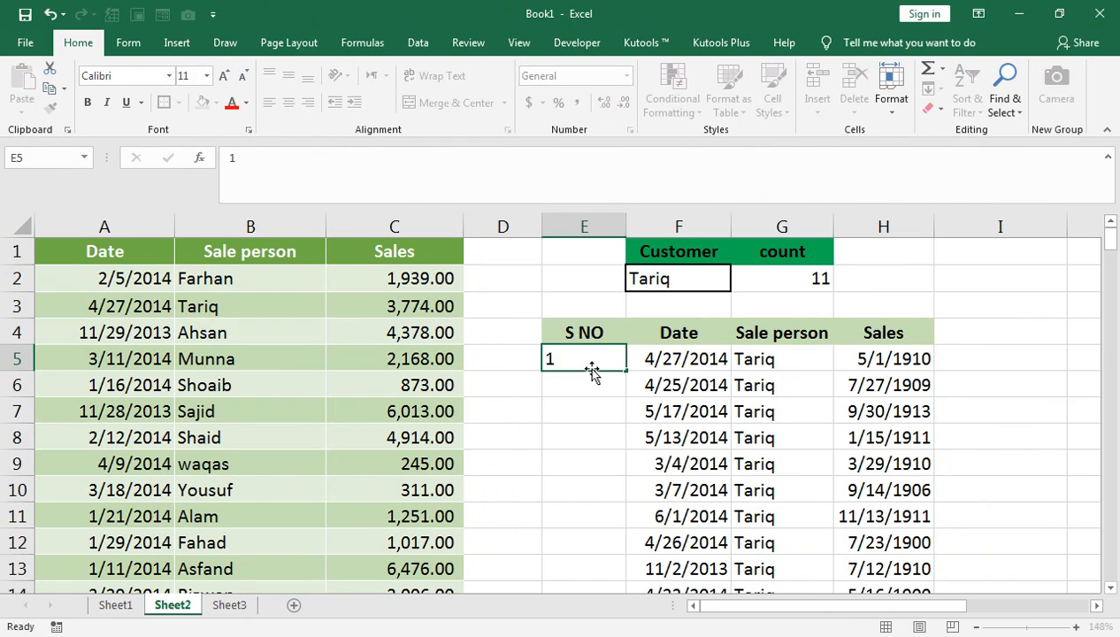
key(Return)
Enter the serial number formula =IF(E5+1>$G$2,"",E5+1) in E6.
text(=I)
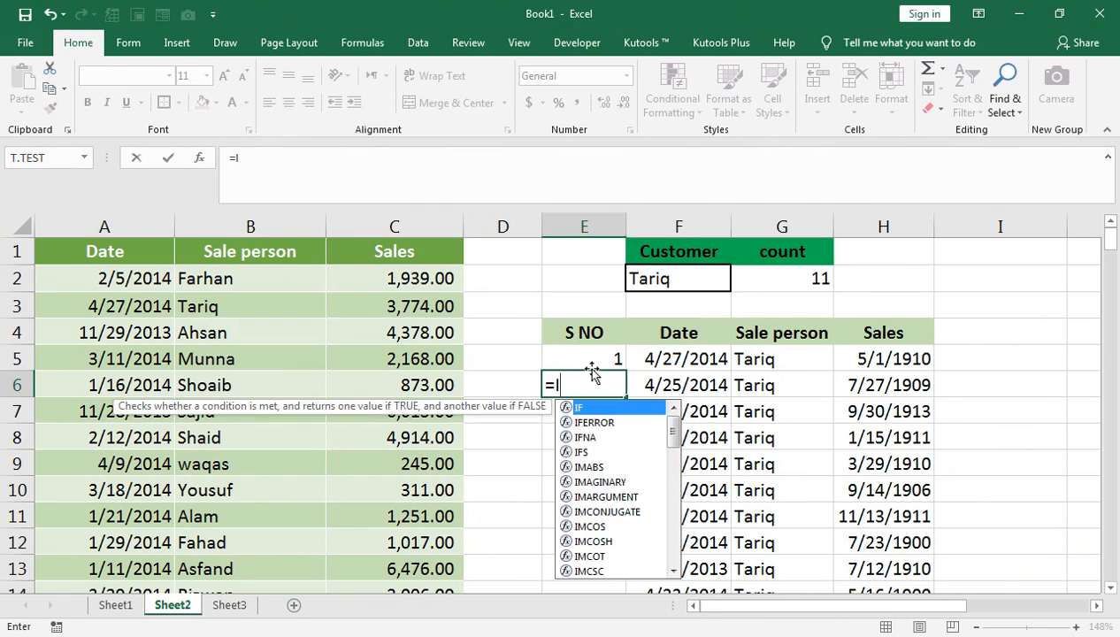
text(F()
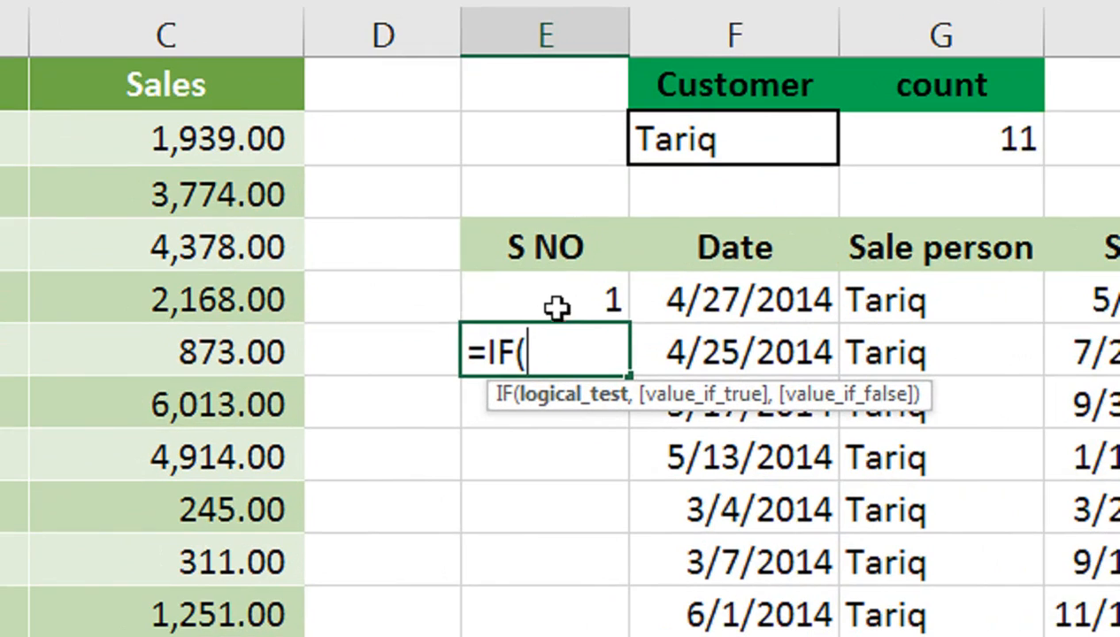
click(591, 361)
text(>)
key(BackSpace)
text(+1>)
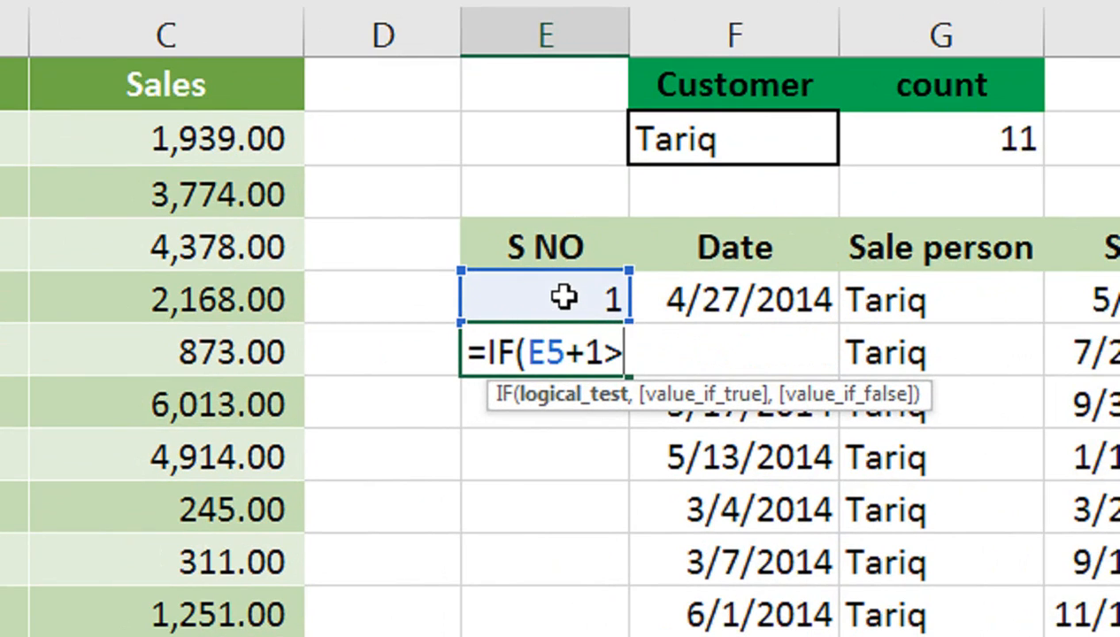
click(939, 146)
key(F4)
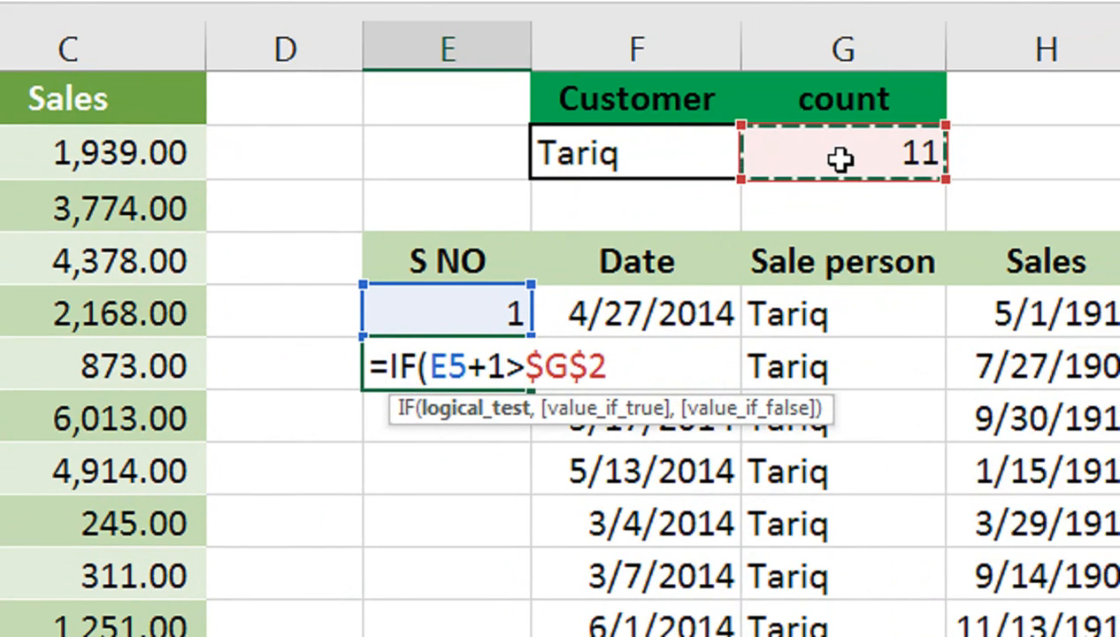
text(,"")
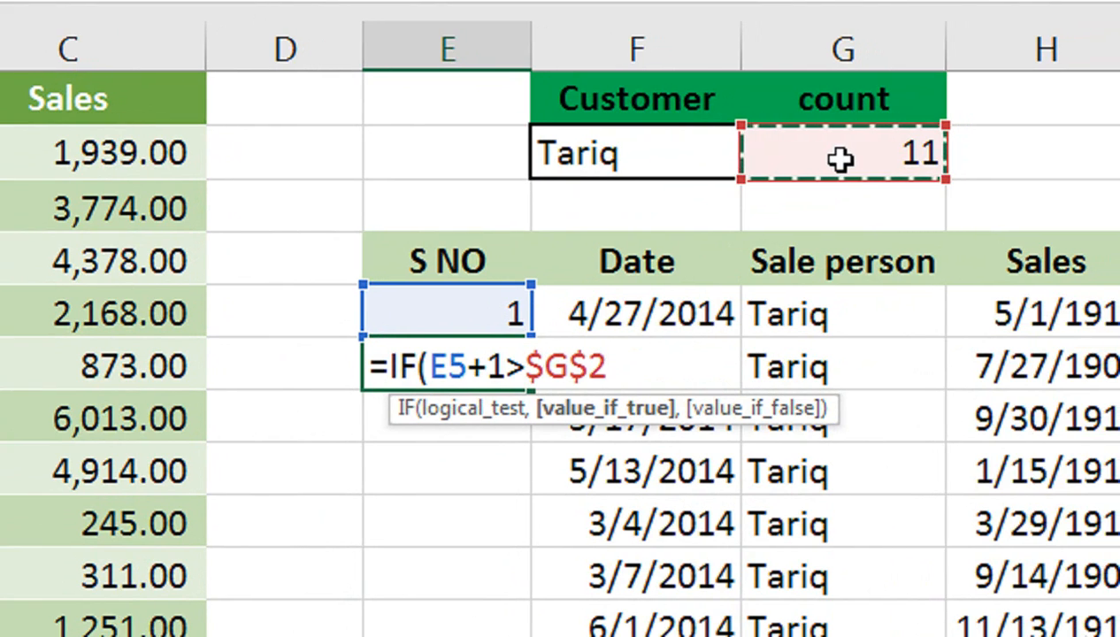
text(,)
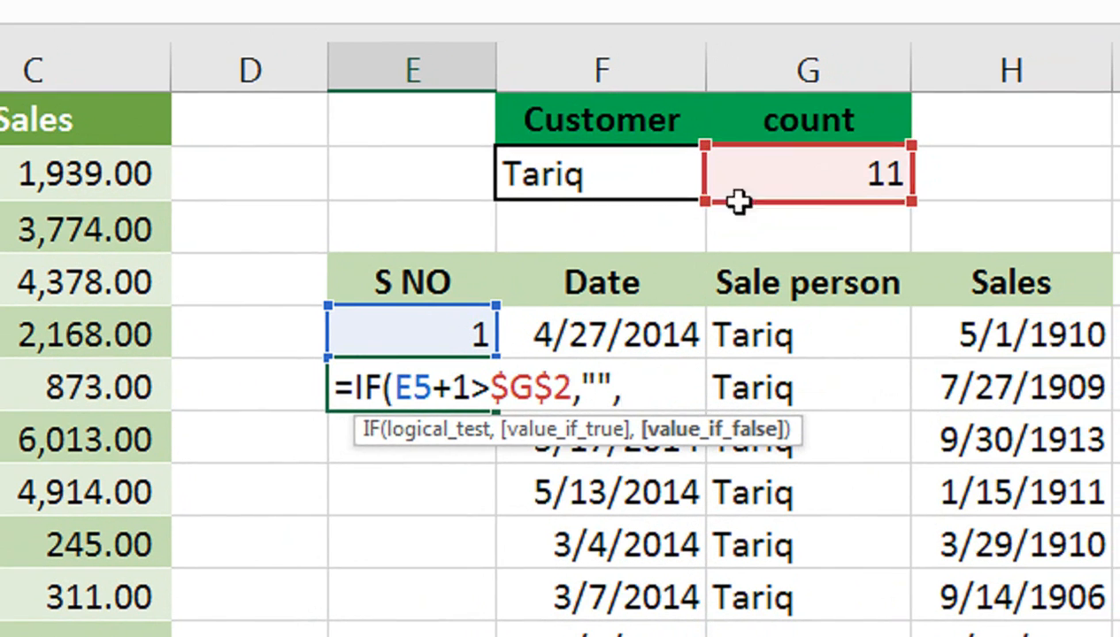
click(501, 324)
text(+2)
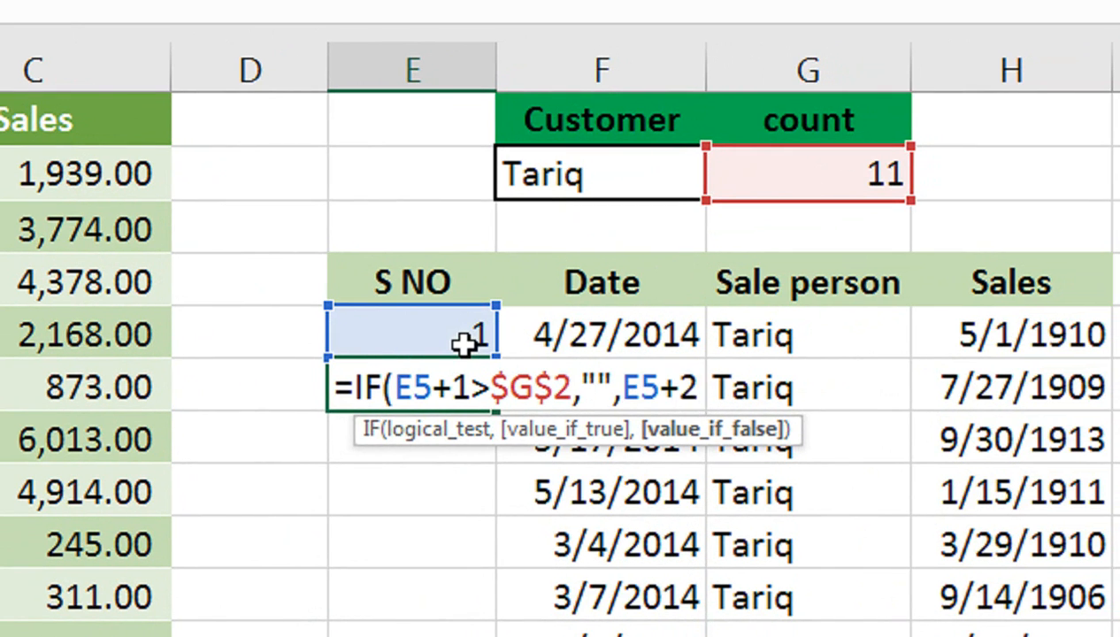
key(BackSpace)
text(1))
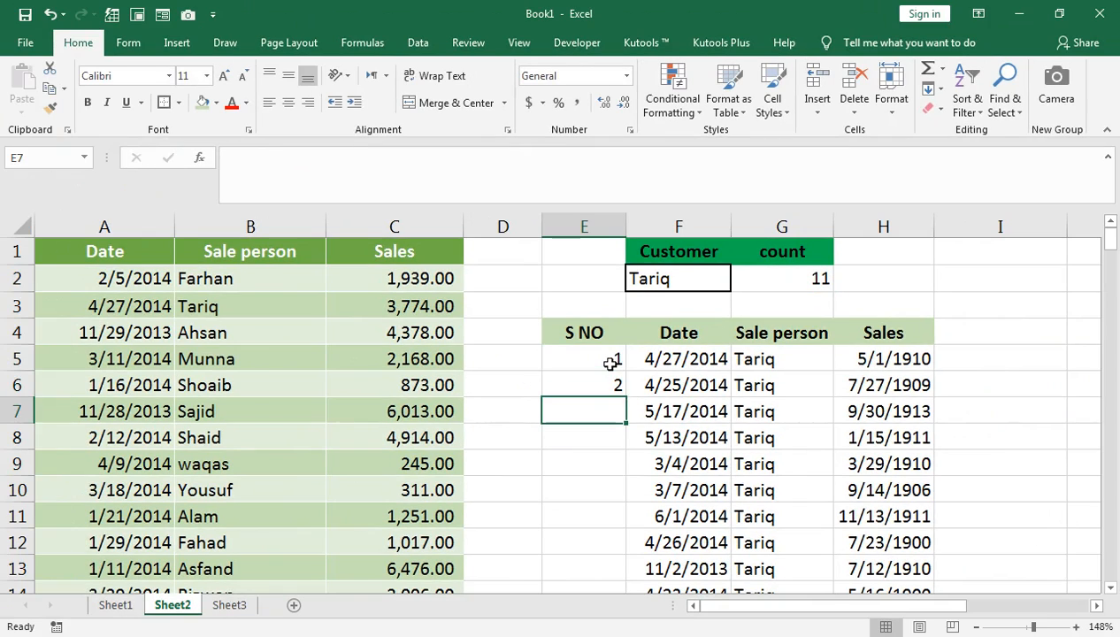
key(Return)
Fill the E6 serial number formula down the S NO column and check the last rows.
click(611, 376)
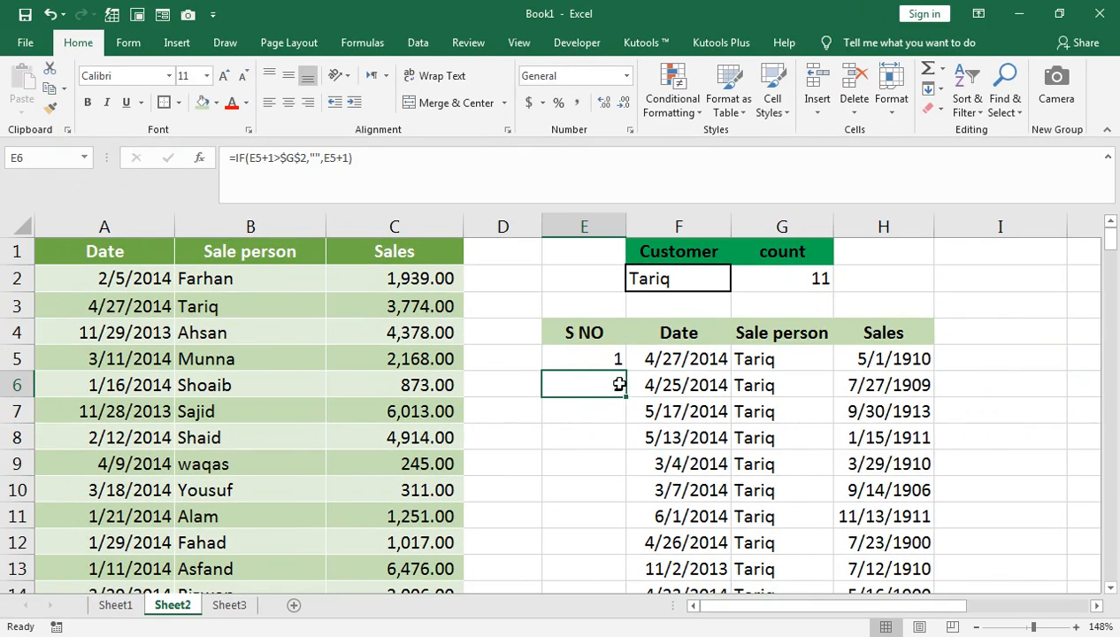
double_click(625, 398)
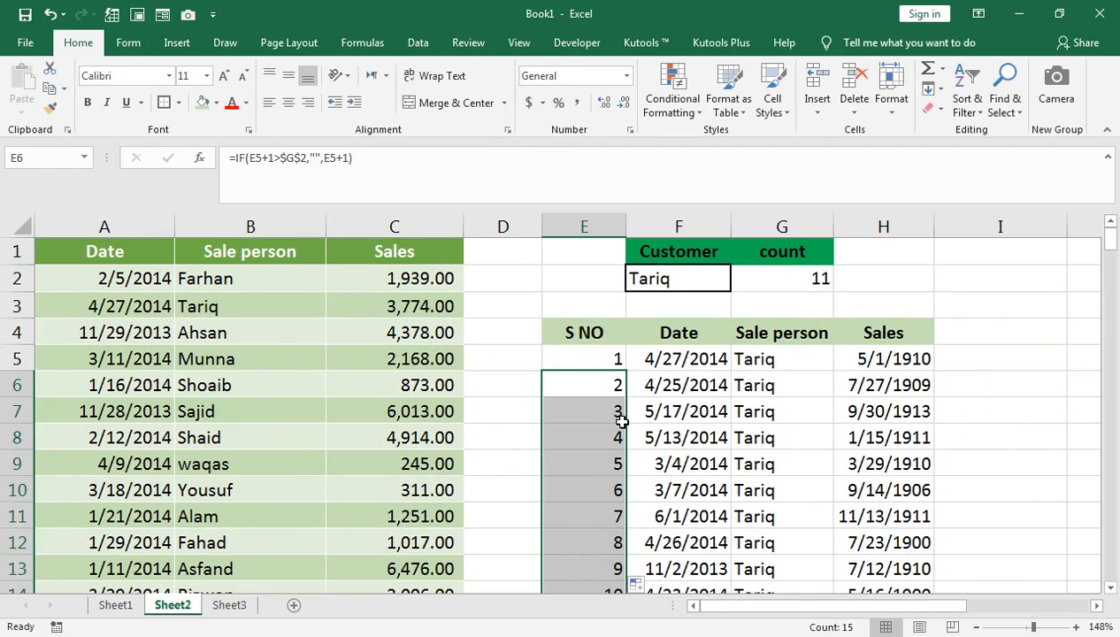
mouse_move(1110, 239)
mouse_down()
mouse_move(1112, 270)
mouse_move(1111, 241)
mouse_up()
scroll(652, 323, up, 1)
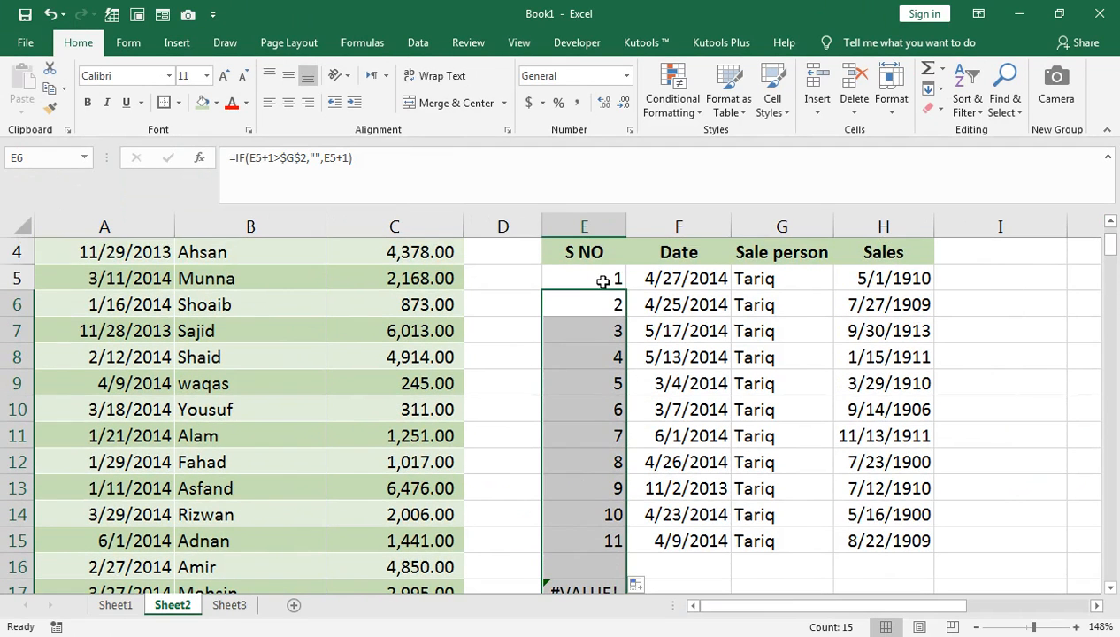
Wrap the E6 formula in IFERROR with an empty string as the error value: =IFERROR(IF(E5+1>$G$2,"",E5+1),"").
double_click(575, 300)
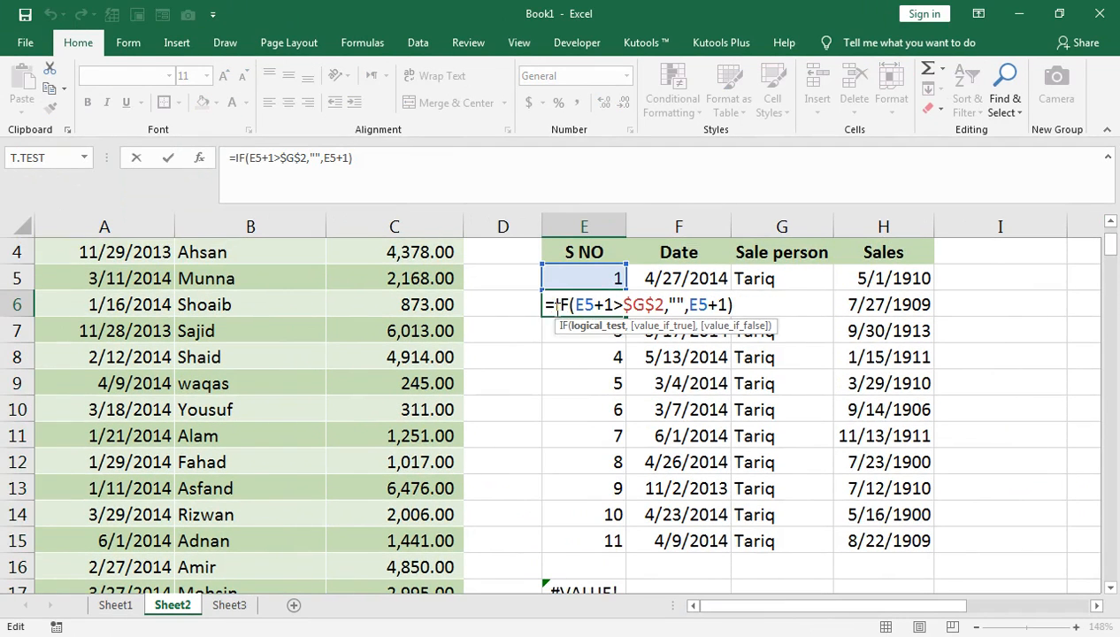
click(555, 305)
text(IF)
key(Down)
key(Tab)
click(817, 306)
text(,"")
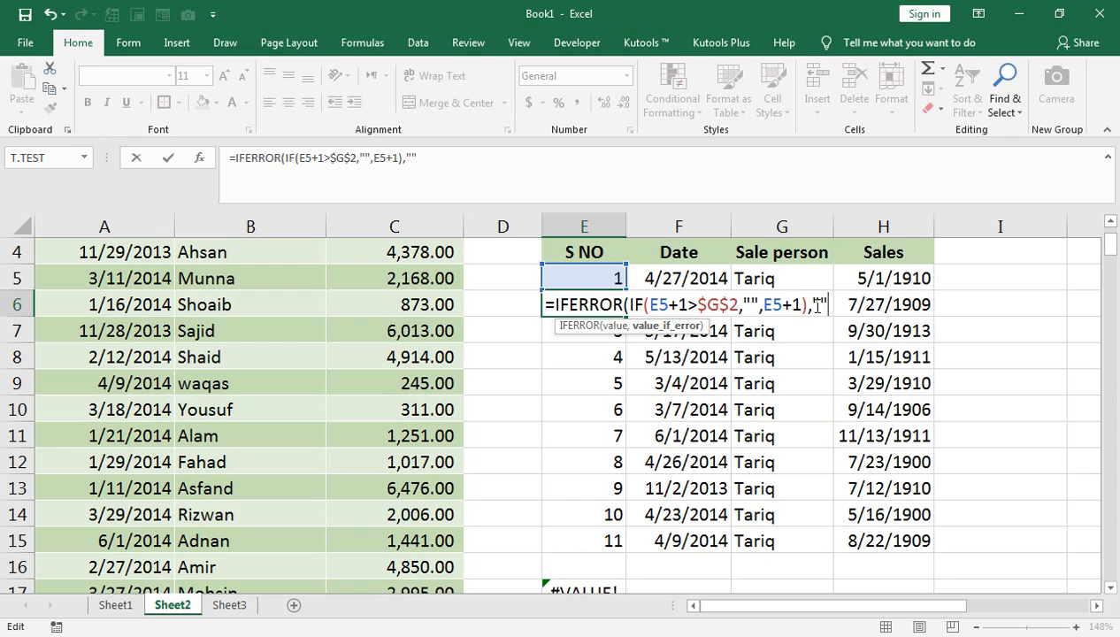
text())
key(Return)
Fill the IFERROR serial number formula from E6 down to E24 and compare the numbering with the count.
key(Up)
key(shift+Down)
key(shift+Down)
key(shift+Down)
key(shift+Down)
key(shift+Down)
key(shift+Down)
key(shift+Down)
key(shift+Down)
key(shift+Down)
key(shift+Down)
key(shift+Down)
key(shift+Down)
key(shift+Down)
key(shift+Down)
key(shift+Down)
key(shift+Down)
key(shift+Down)
key(shift+Down)
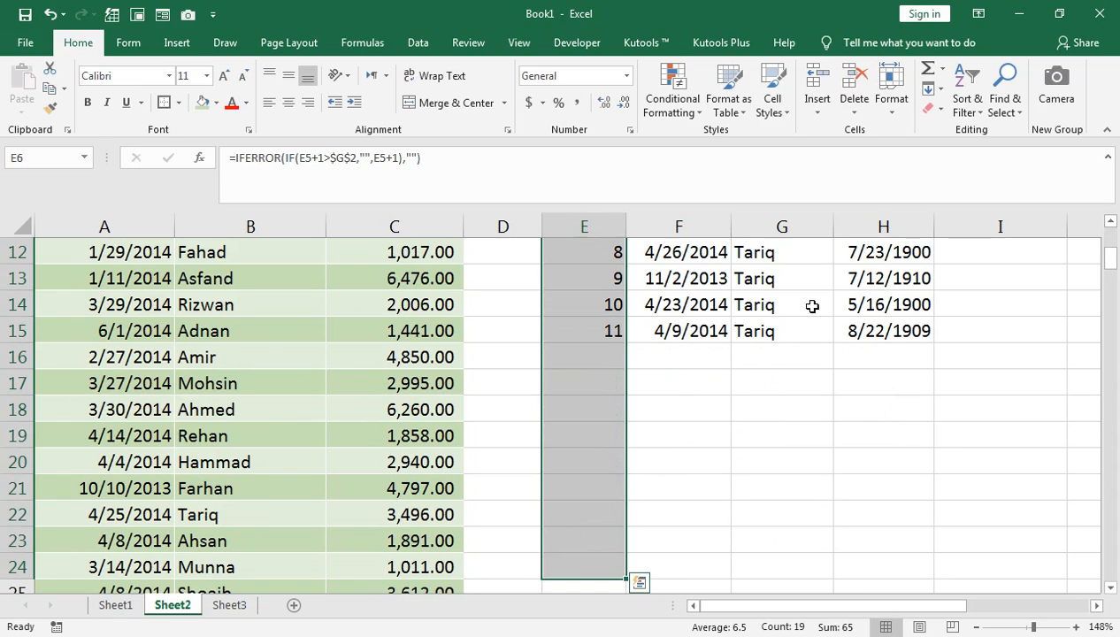
scroll(812, 306, up, 4)
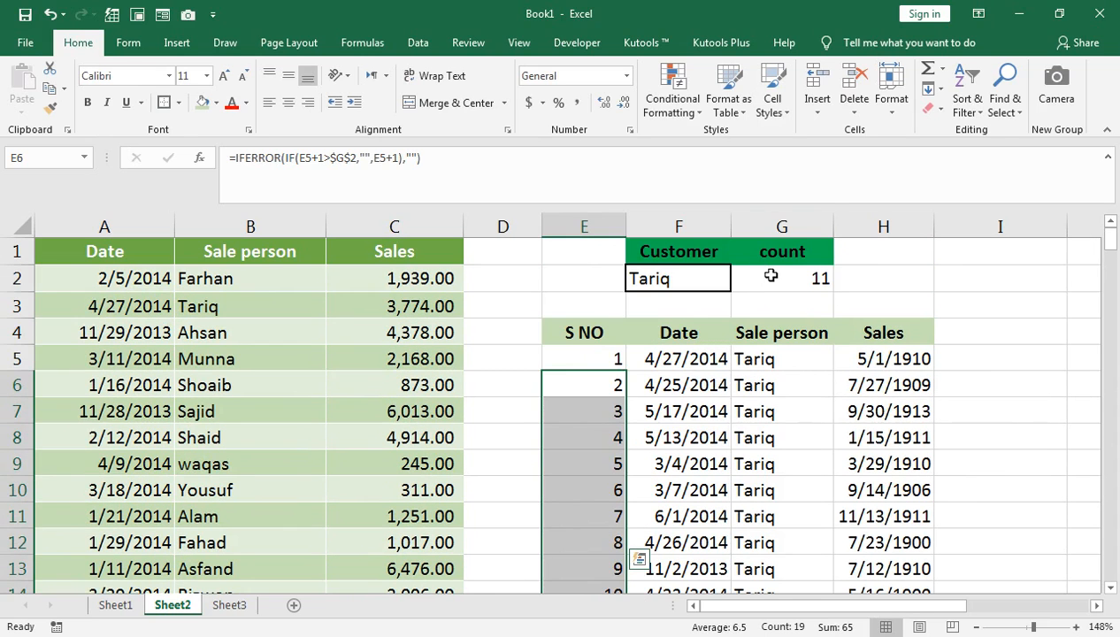
scroll(645, 378, down, 2)
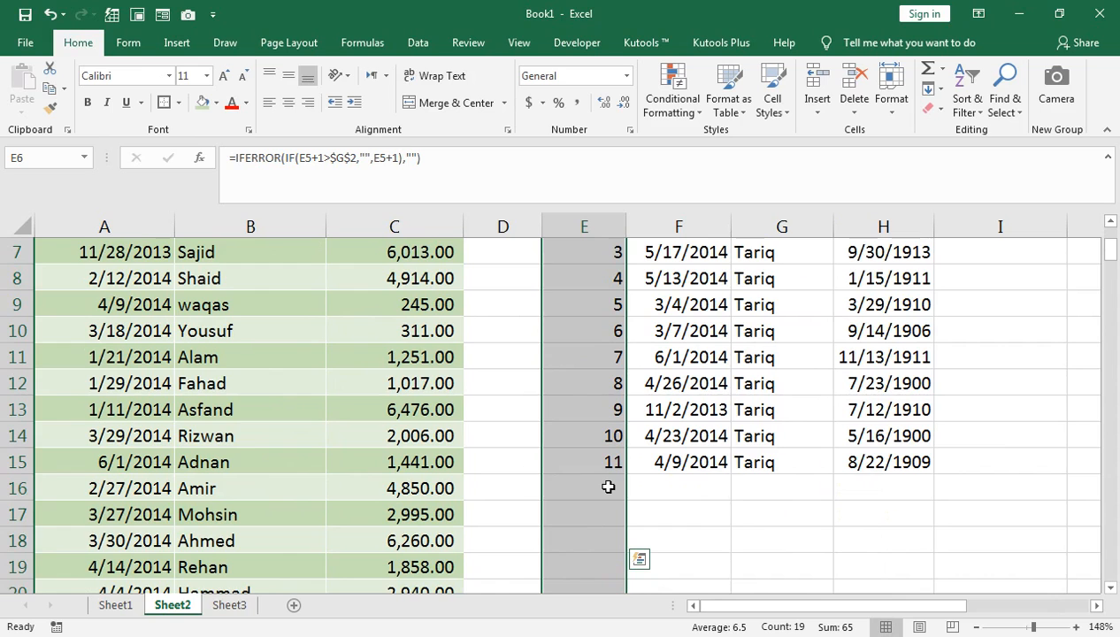
scroll(645, 442, up, 1)
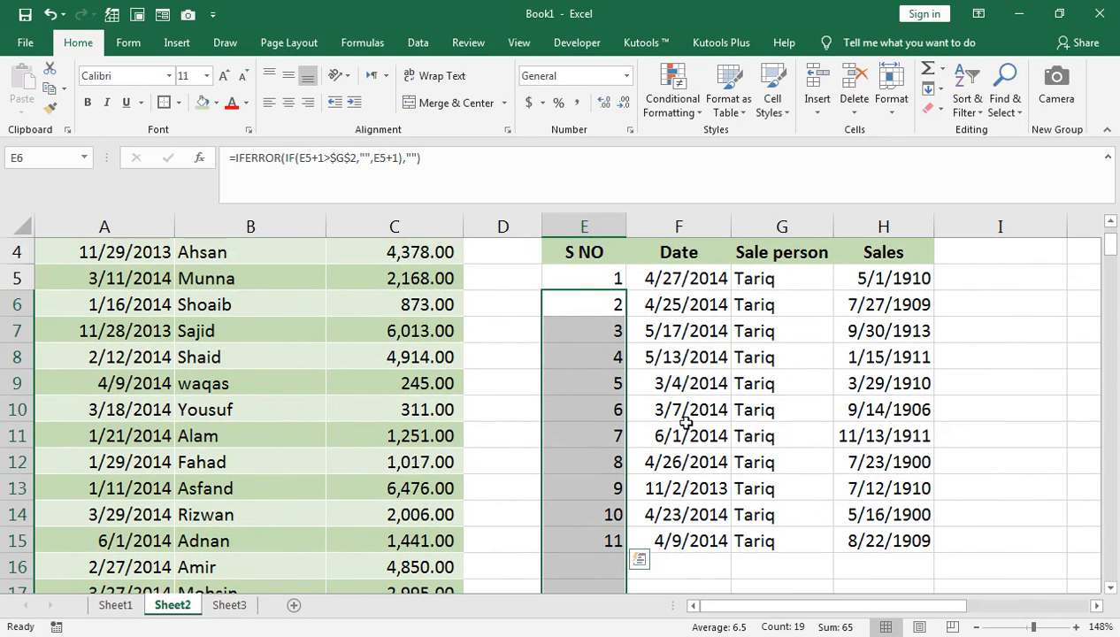
scroll(686, 424, up, 1)
Test the results by choosing the sale person listed in B6 from the customer drop-down in F2.
click(788, 276)
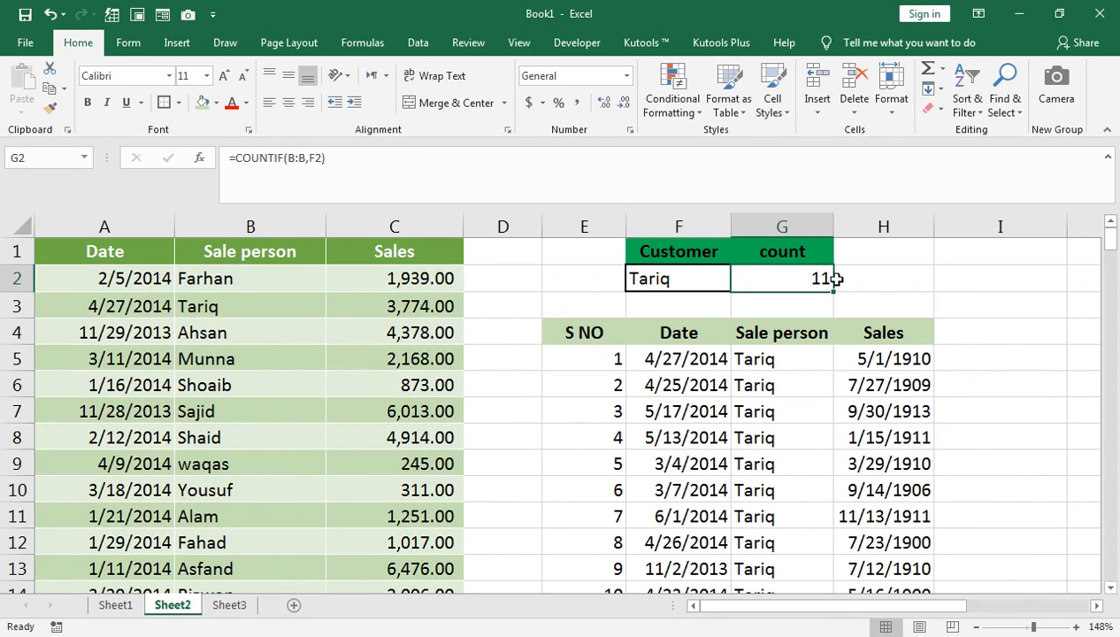
click(708, 277)
click(737, 283)
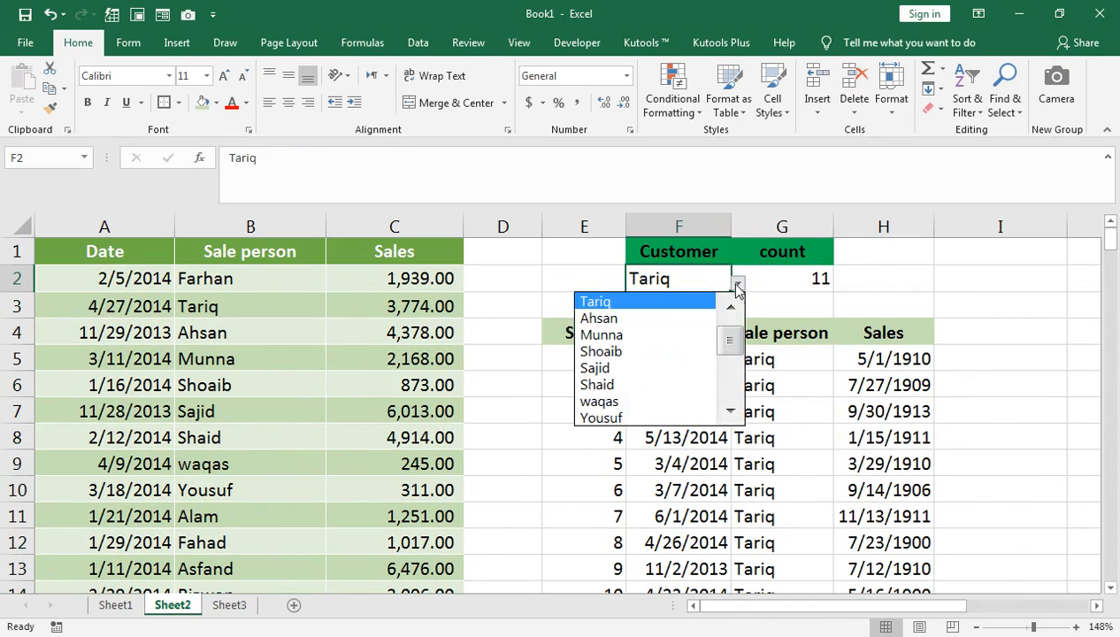
click(703, 353)
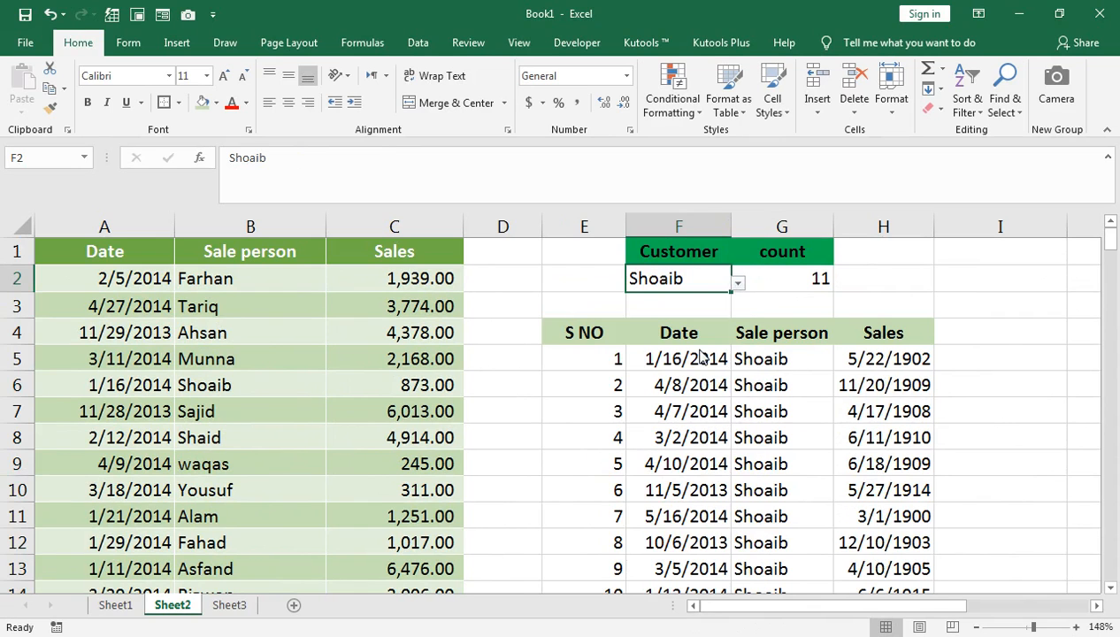
Change the Sales results in H5:H20 from dates to General and apply the comma style.
click(874, 363)
key(ctrl+shift+Down)
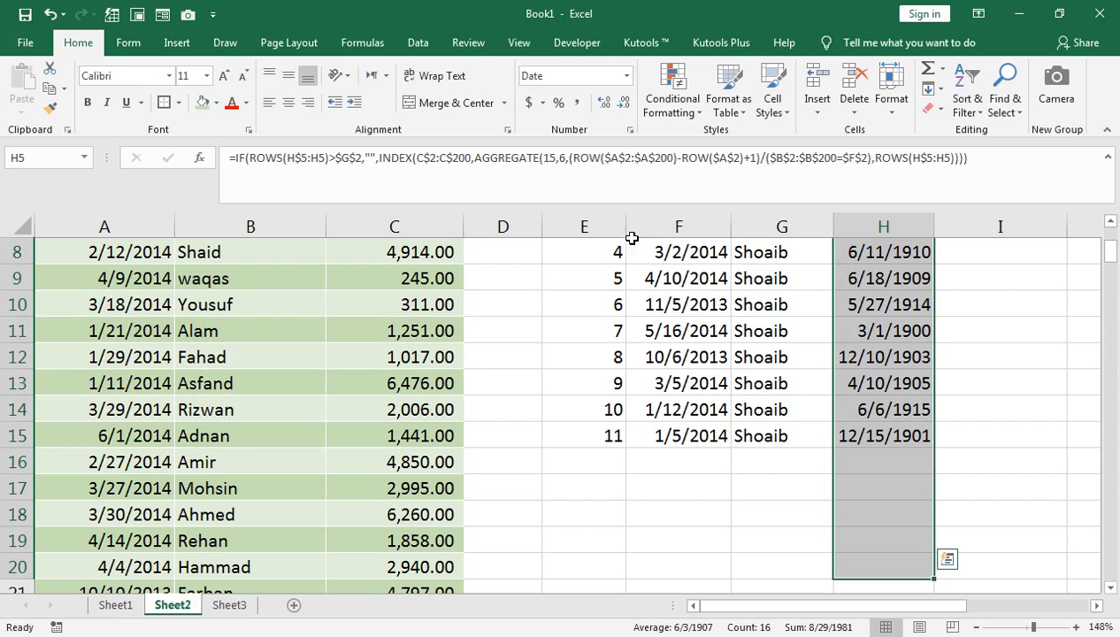
scroll(795, 346, up, 2)
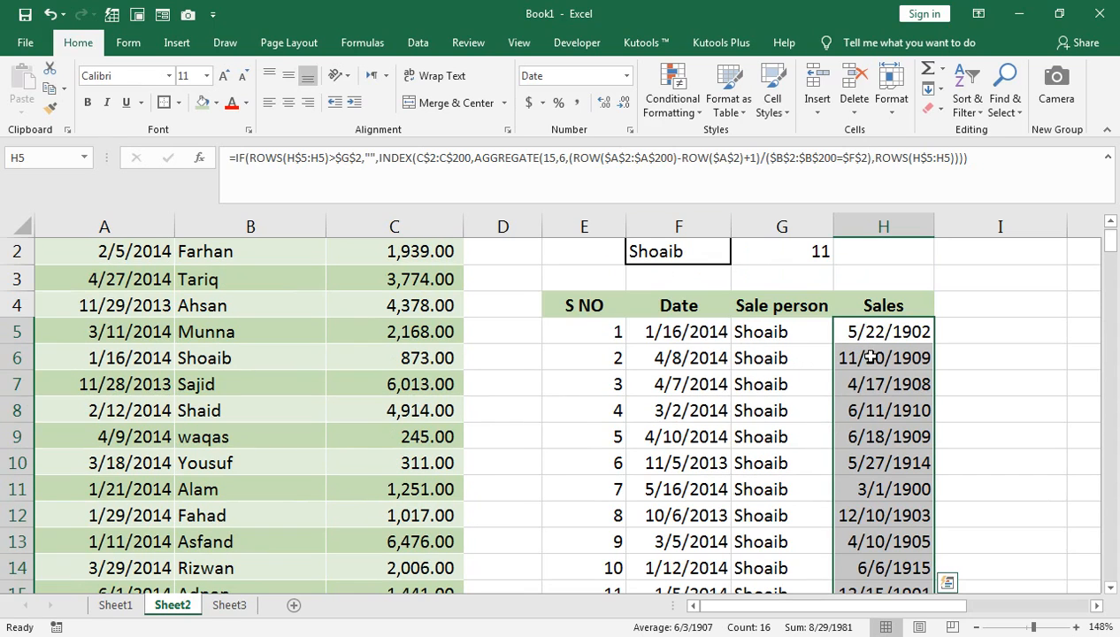
click(624, 76)
click(579, 100)
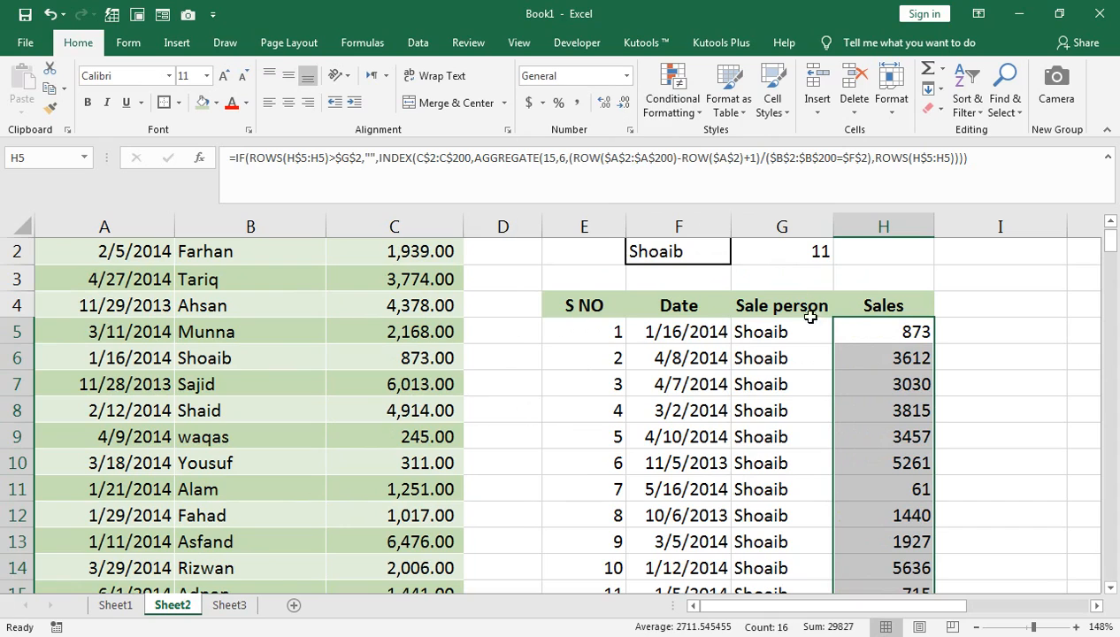
click(576, 103)
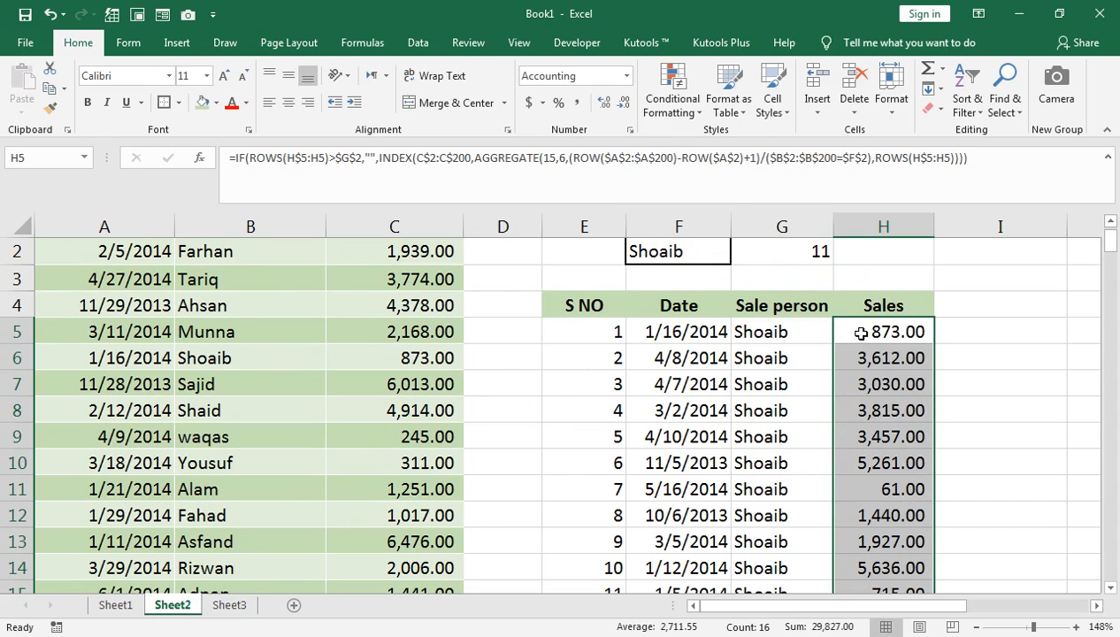
Choose the sale person listed in B9 from the F2 drop-down and review the extracted records.
click(718, 254)
click(737, 256)
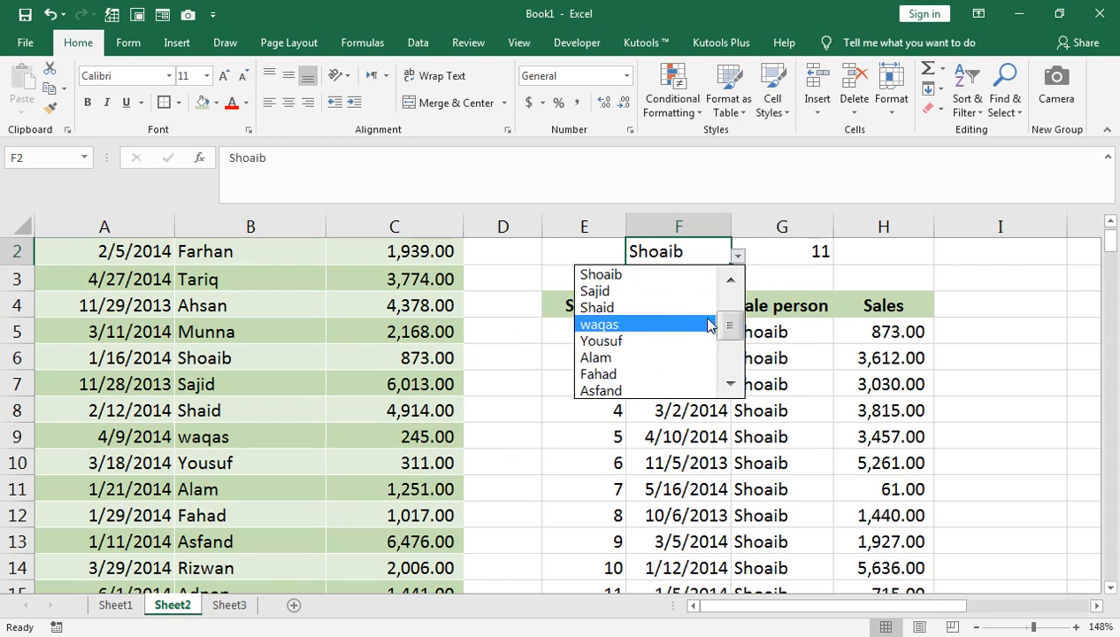
click(619, 325)
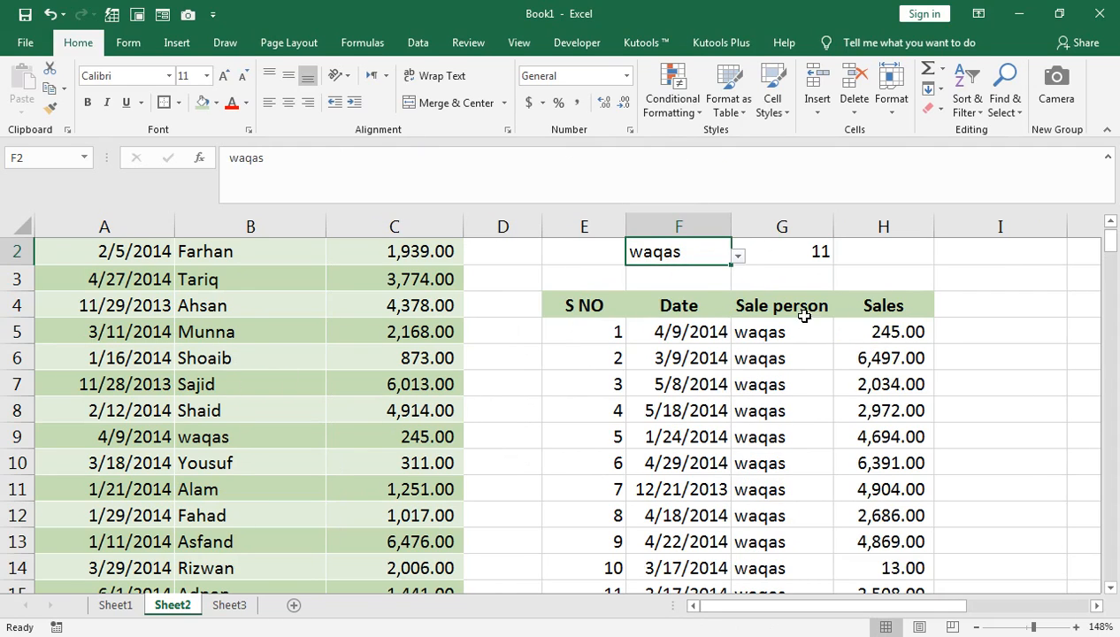
scroll(378, 431, down, 1)
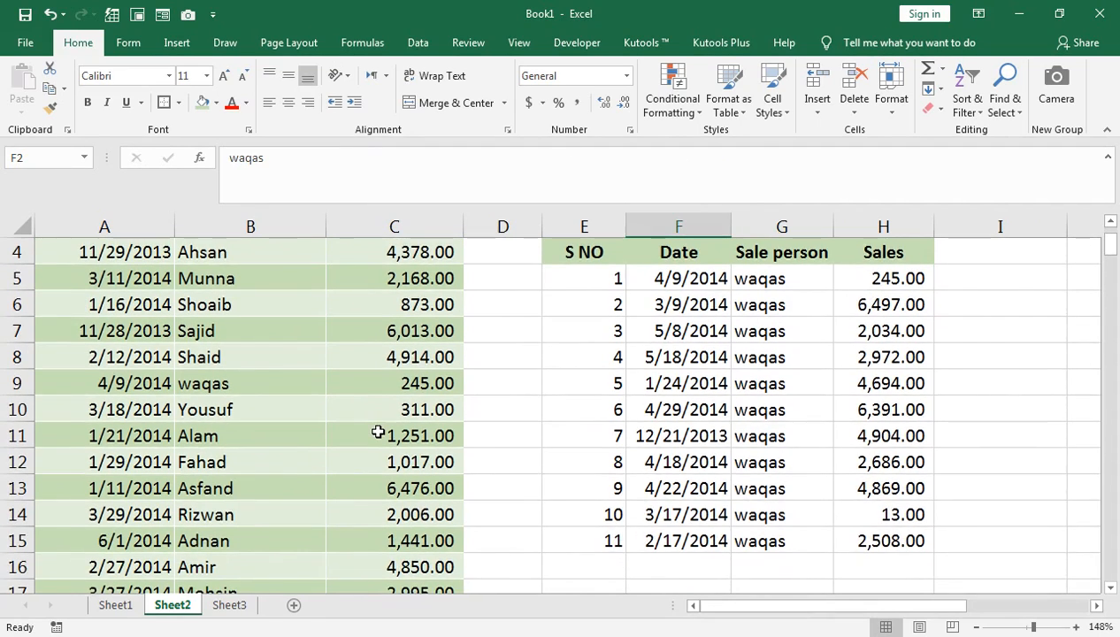
scroll(378, 430, down, 2)
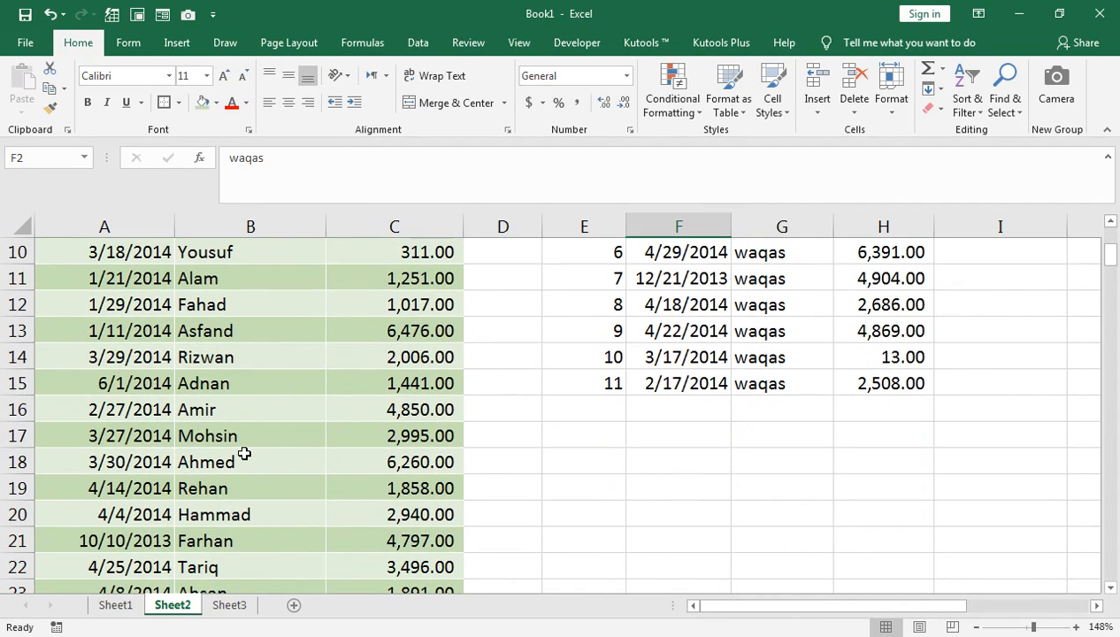
drag(1110, 257, 1114, 232)
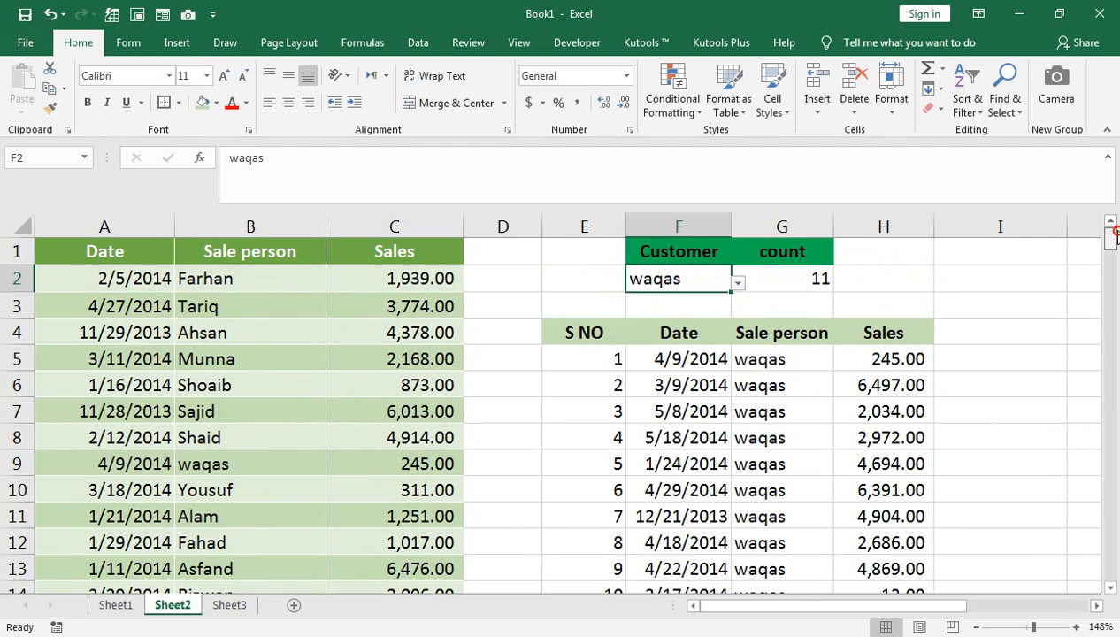
Choose the first sale person in the list as the customer in F2 and compare the results with the source sales.
click(812, 359)
click(723, 280)
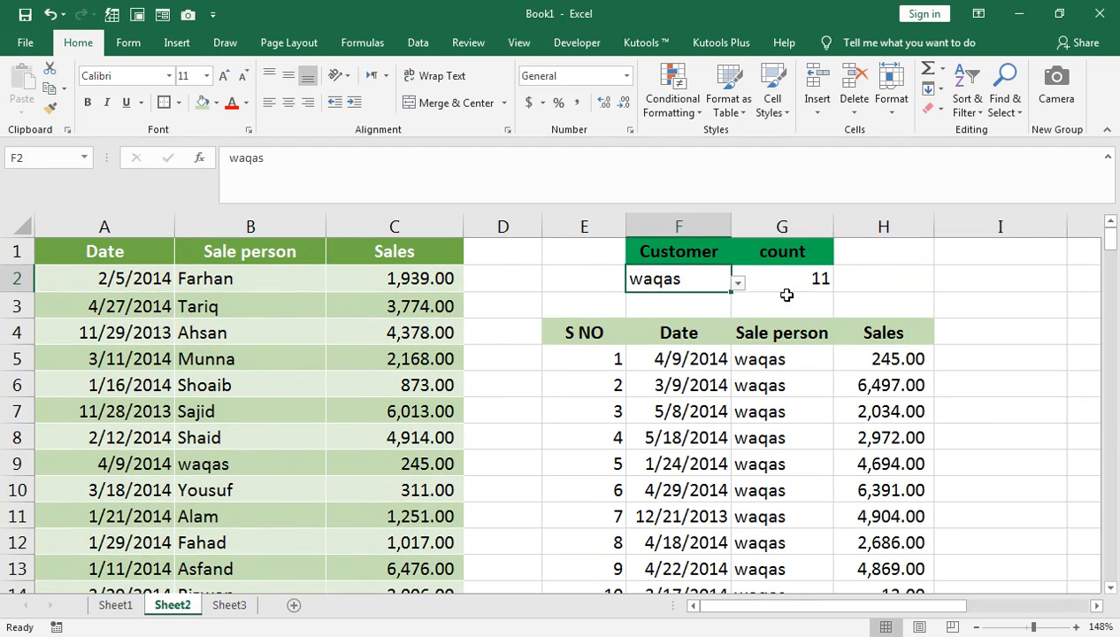
click(738, 284)
drag(730, 361, 732, 305)
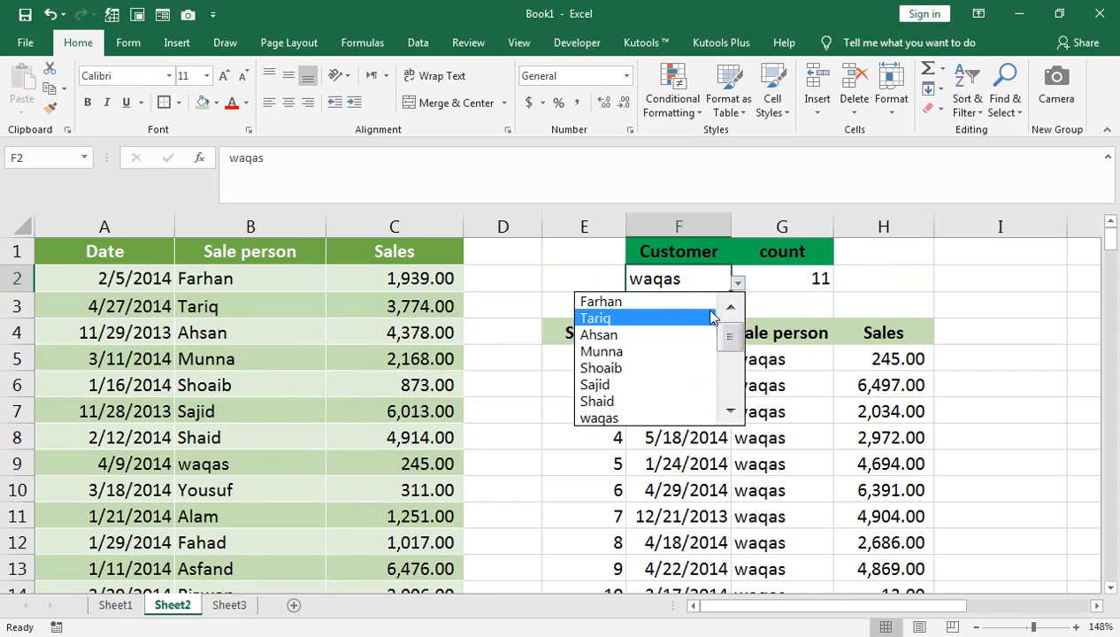
click(679, 304)
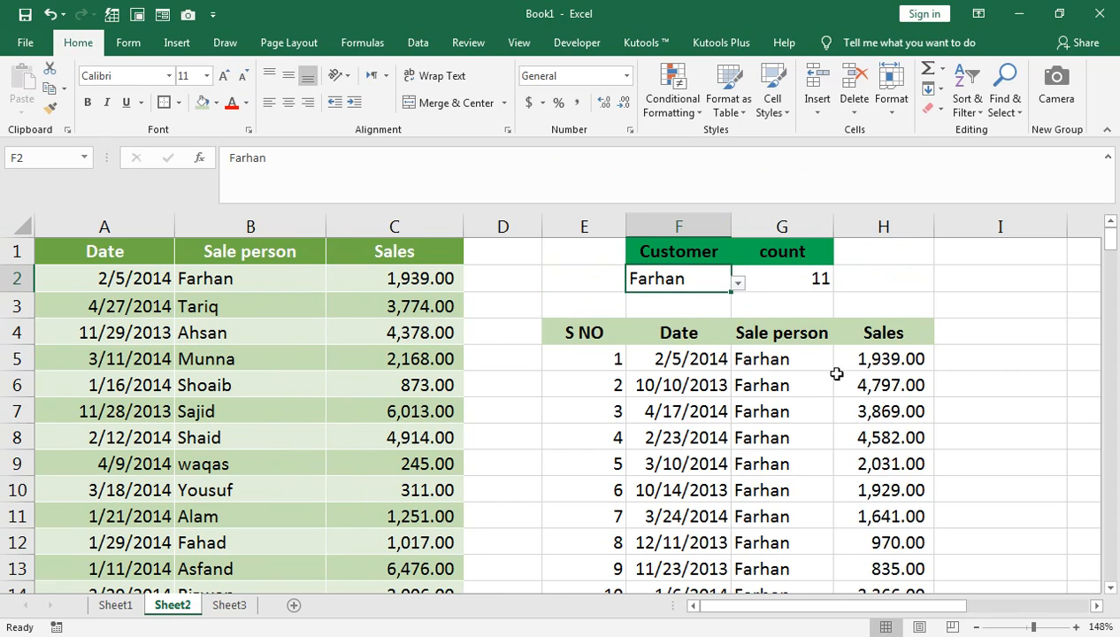
click(388, 278)
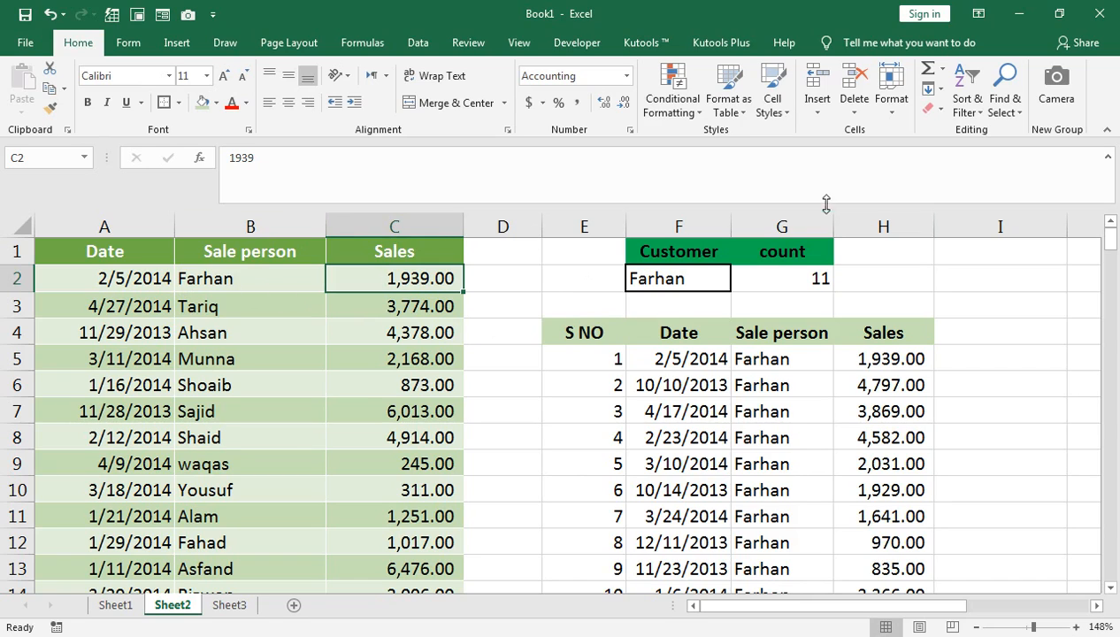
Enter the header TOTAL SALES in H1.
click(866, 254)
text(TOTAL SALES)
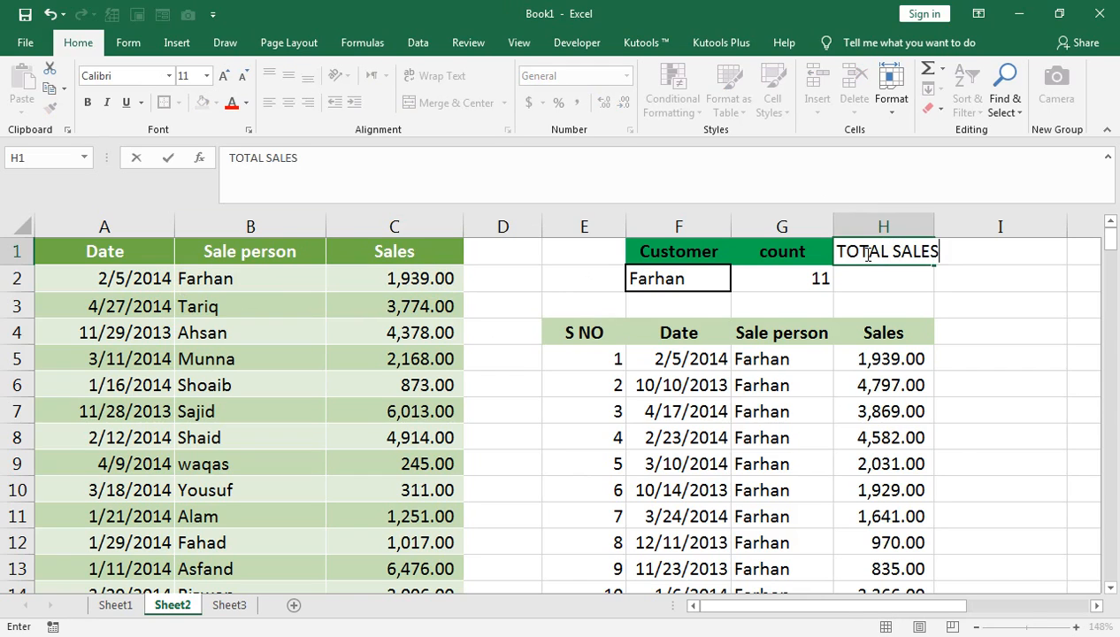
key(Return)
Copy the Customer header's formatting from F1 onto the TOTAL SALES header in H1 and autofit column H.
click(867, 253)
click(805, 249)
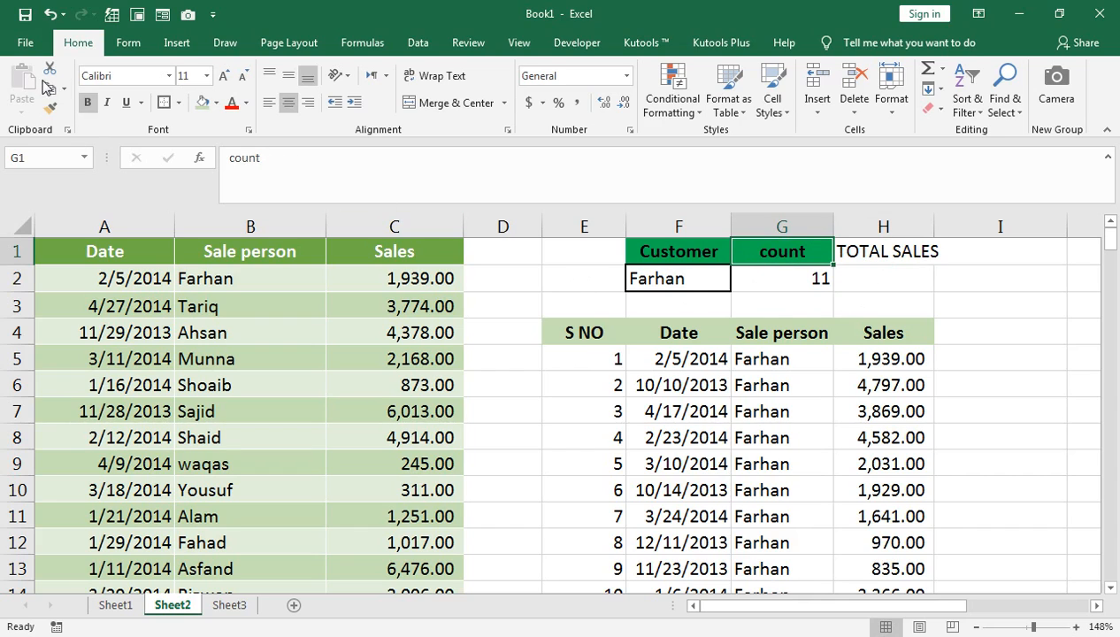
click(902, 254)
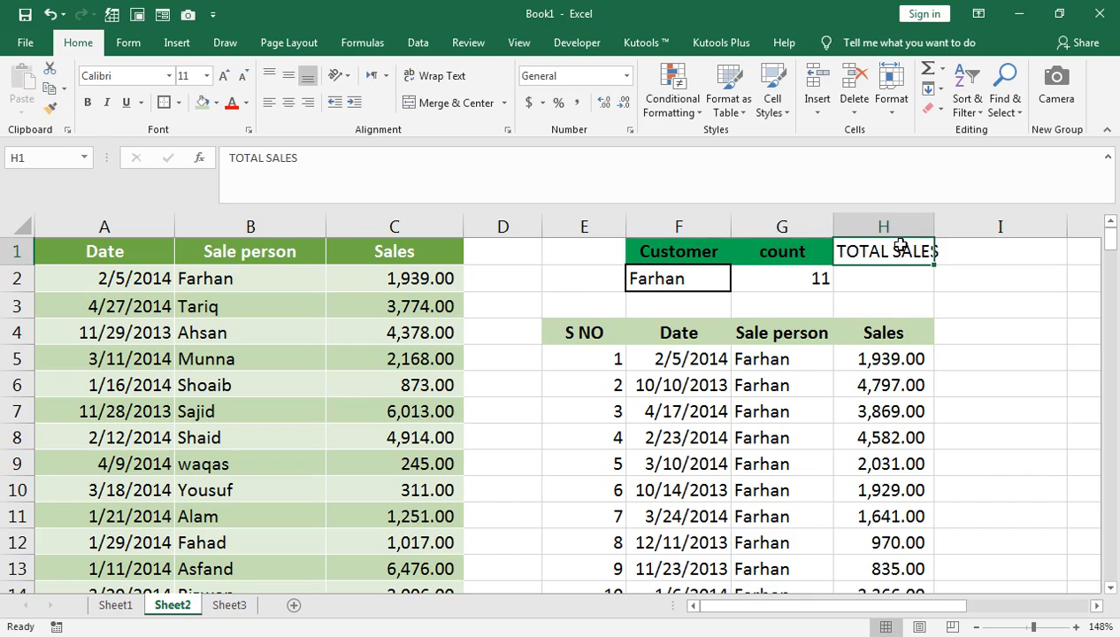
click(709, 254)
click(50, 107)
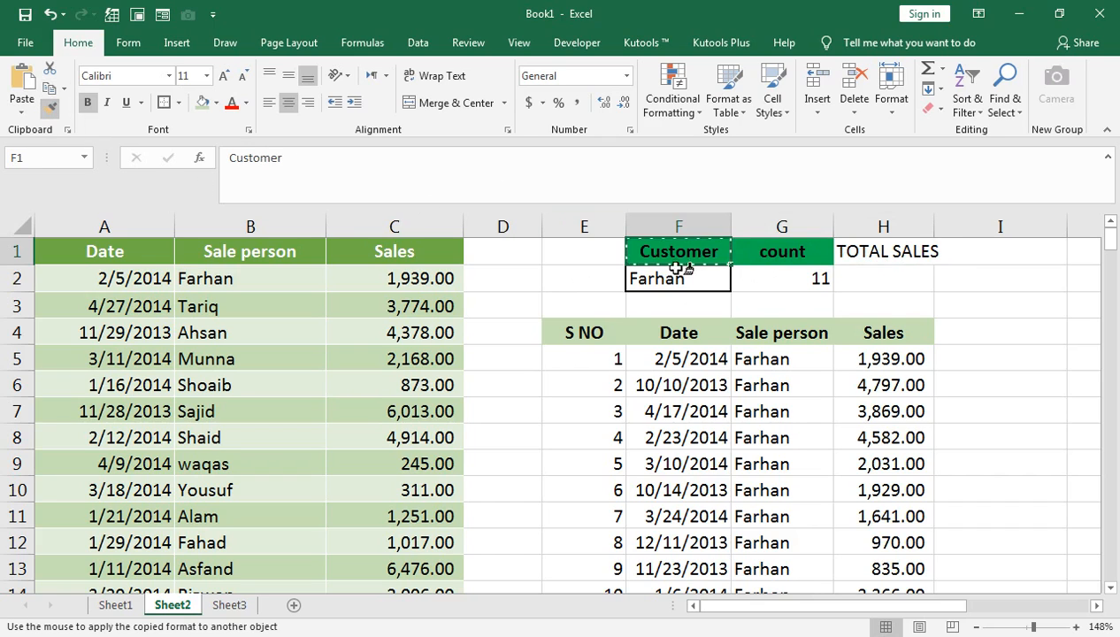
click(902, 253)
click(914, 275)
double_click(935, 220)
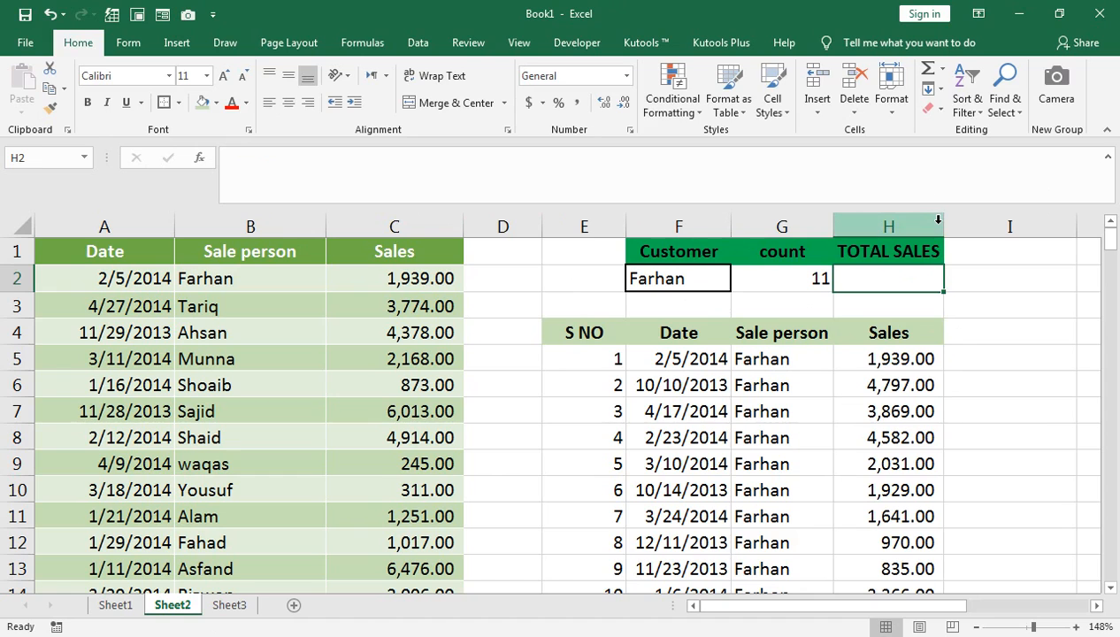
Enter a SUM formula in H2 that totals the extracted sales in H5:H32.
text(=SUM()
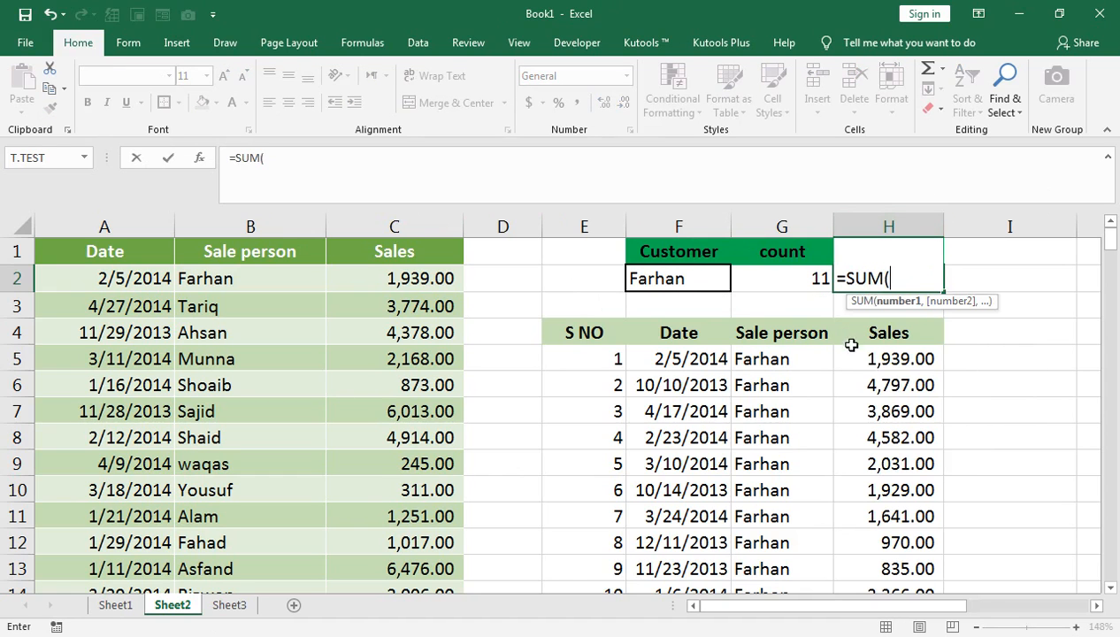
click(874, 359)
key(ctrl+shift+Down)
key(ctrl+shift+Down)
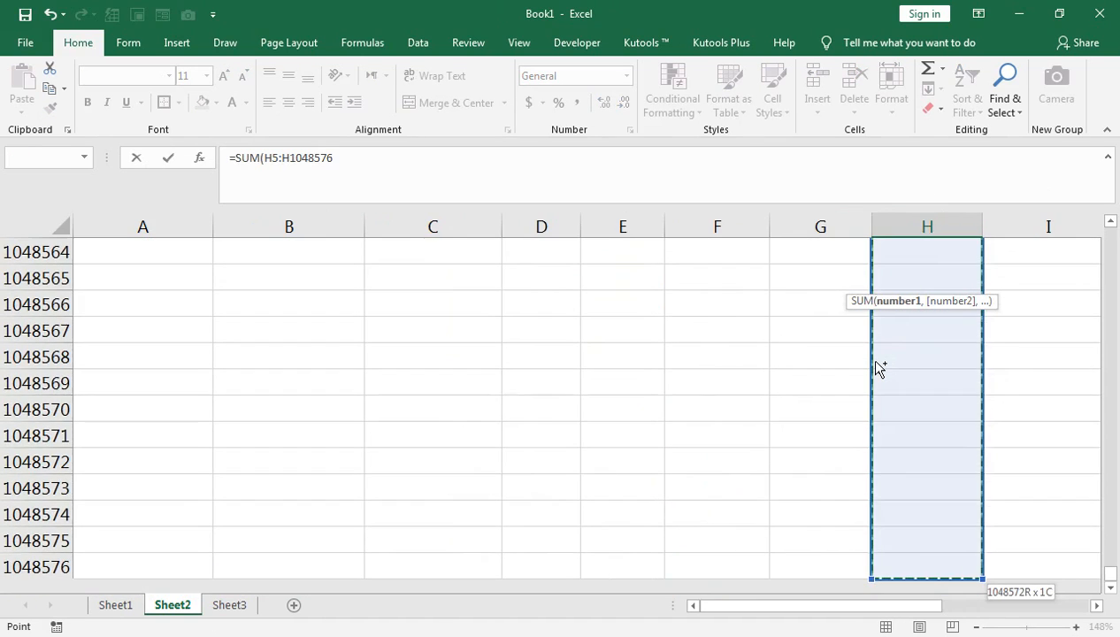
key(ctrl+shift+Up)
key(shift+Down)
key(shift+Down)
key(shift+Down)
key(shift+Down)
key(shift+Down)
key(shift+Down)
key(shift+Down)
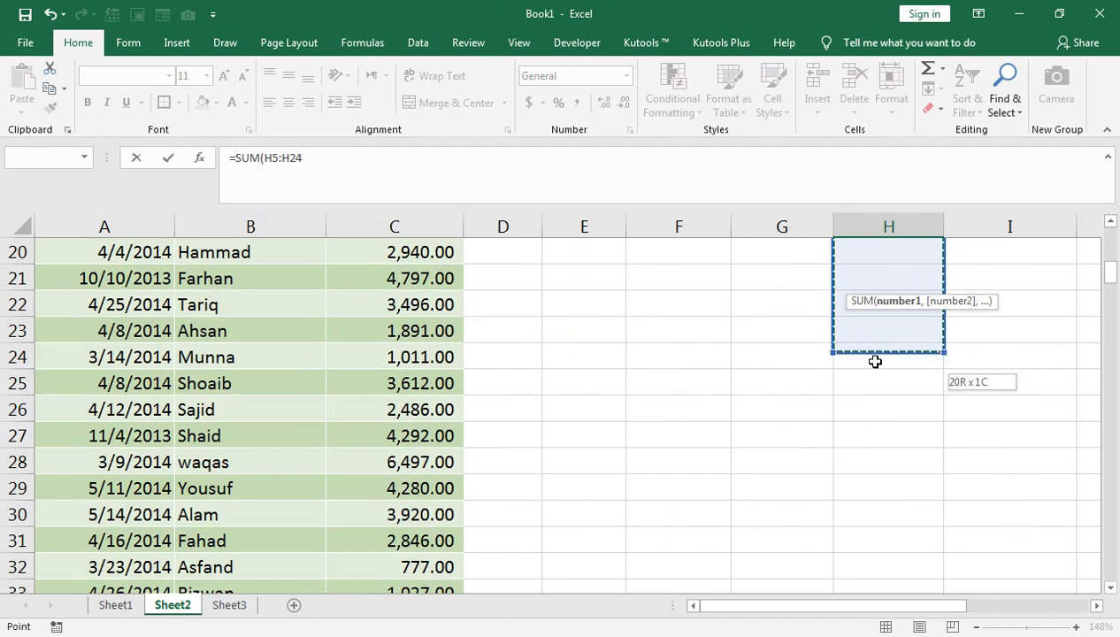
key(shift+Down)
key(shift+Down)
key(shift+Down)
key(shift+Down)
key(shift+Down)
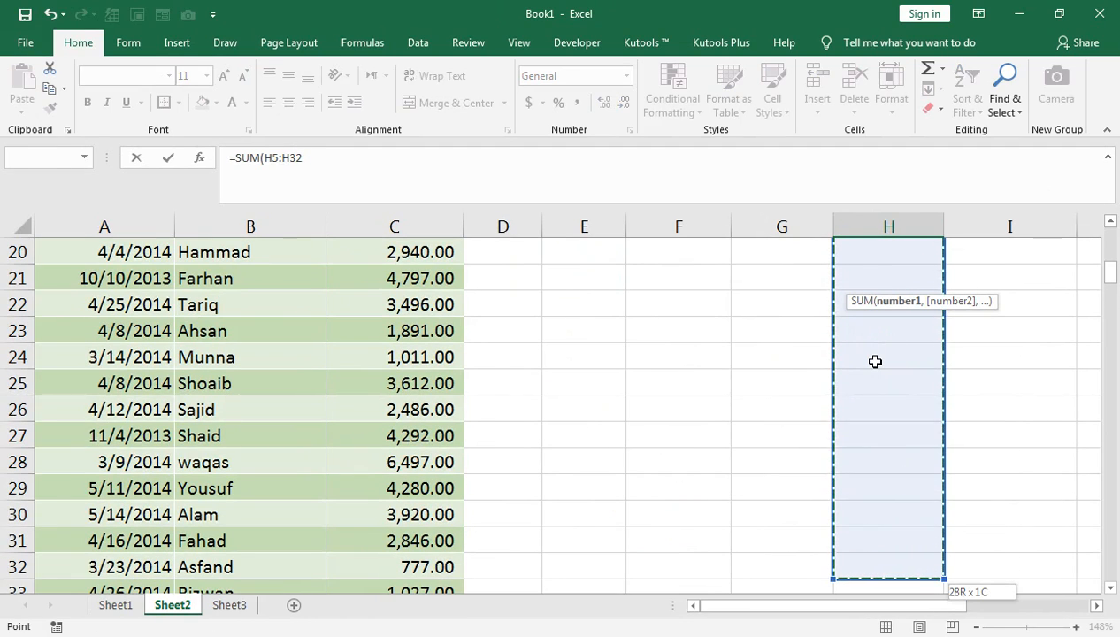
text())
key(Return)
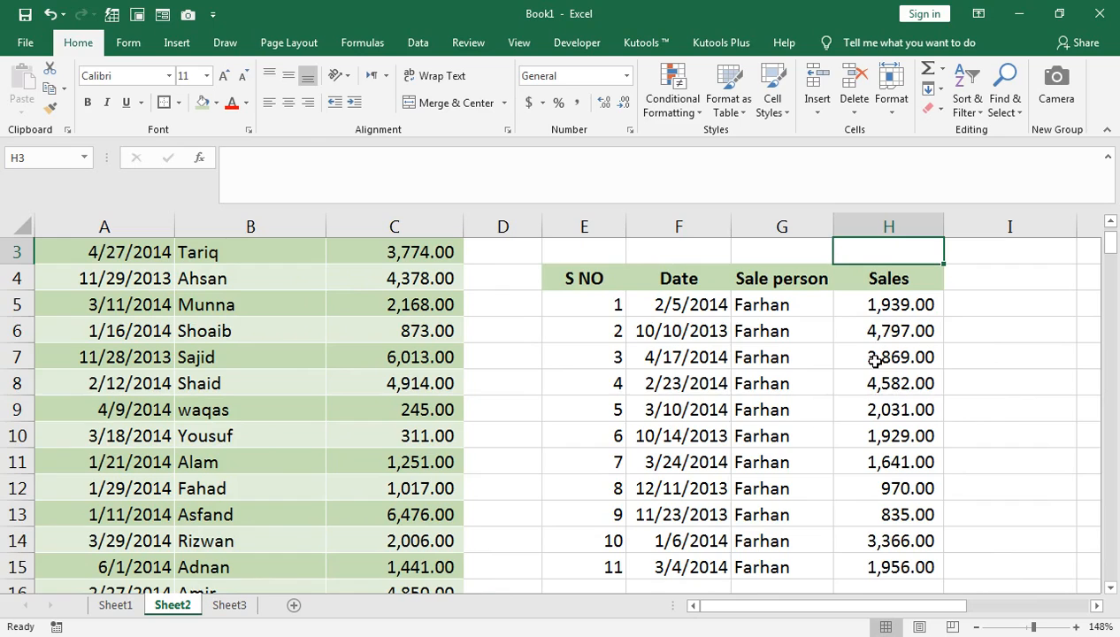
Check the total in H2 and choose another customer from the F2 drop-down to test the report.
scroll(874, 358, up, 1)
click(890, 282)
click(712, 281)
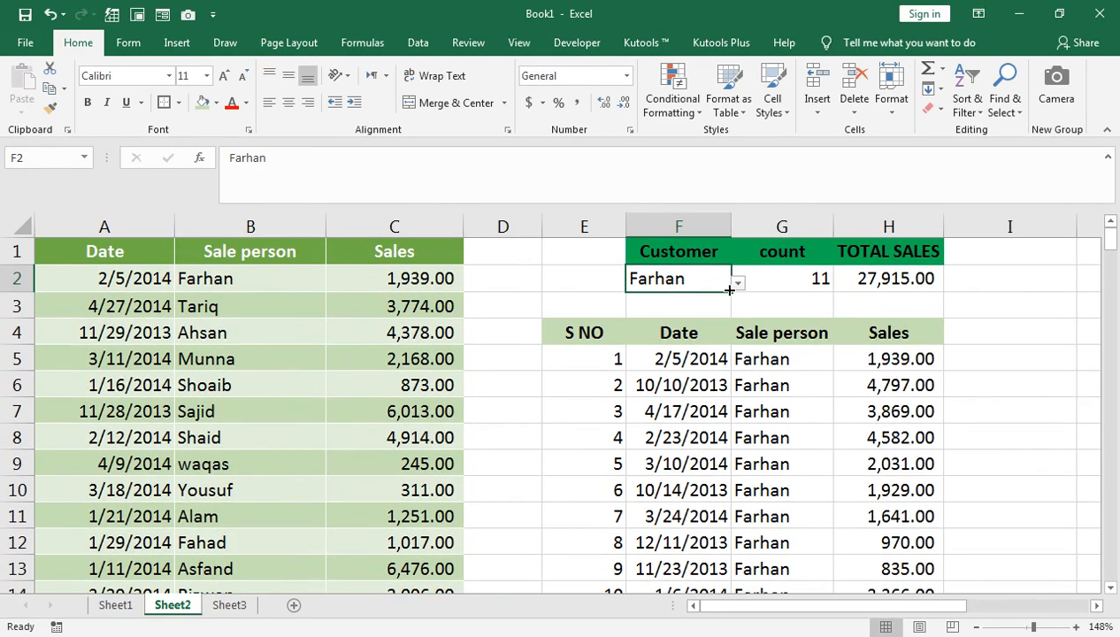
click(736, 281)
click(722, 281)
click(739, 283)
click(662, 351)
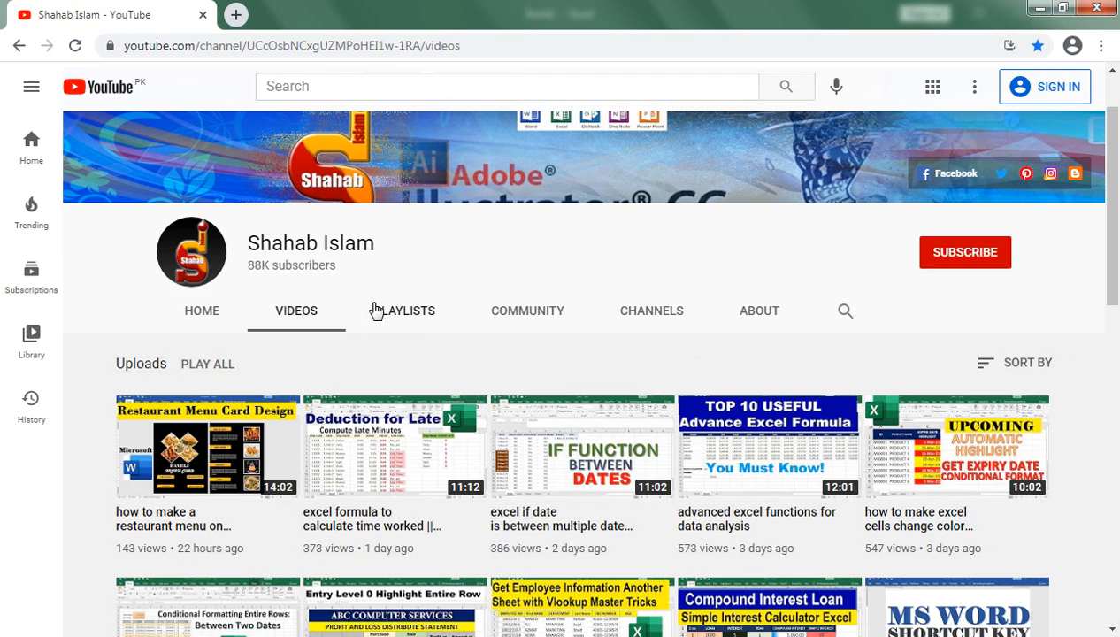
scroll(385, 335, up, 1)
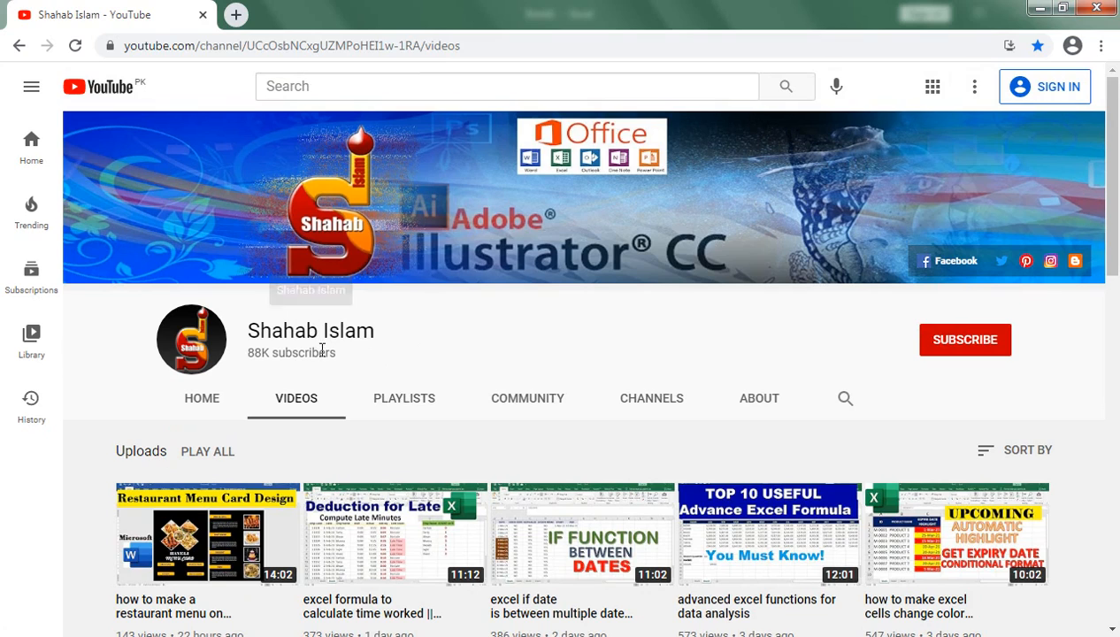